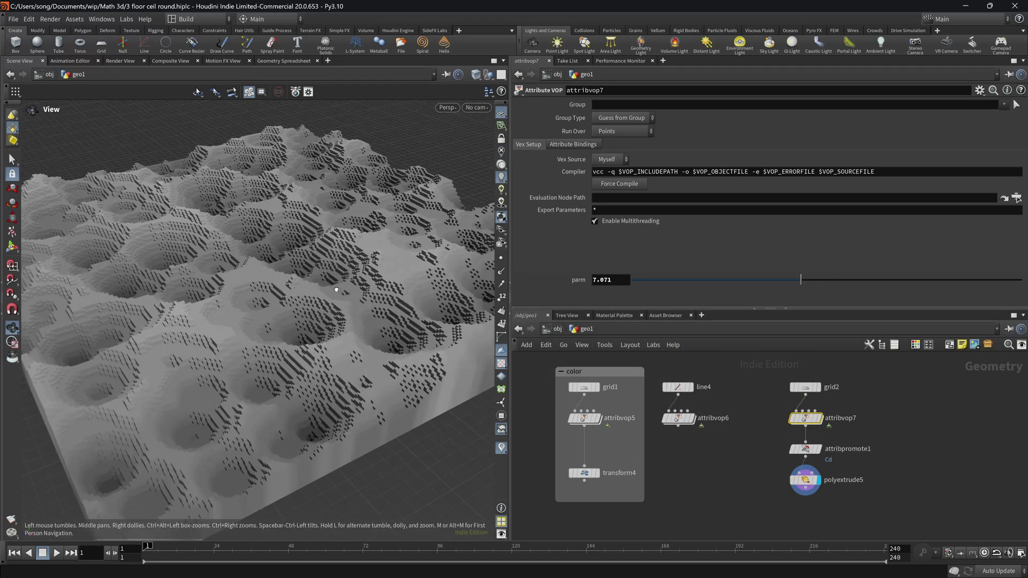
Step: Lower the parm of the cratered terrain's Attribute VOP and raise the three staircase Attribute VOPs' parm to 16.91
{"action": "left_click_drag", "start_coordinate": [801, 279], "coordinate": [696, 287]}
{"action": "mouse_move", "coordinate": [316, 268]}
{"action": "left_mouse_down"}
{"action": "mouse_move", "coordinate": [294, 225]}
{"action": "mouse_move", "coordinate": [323, 292]}
{"action": "mouse_move", "coordinate": [327, 278]}
{"action": "left_mouse_up"}
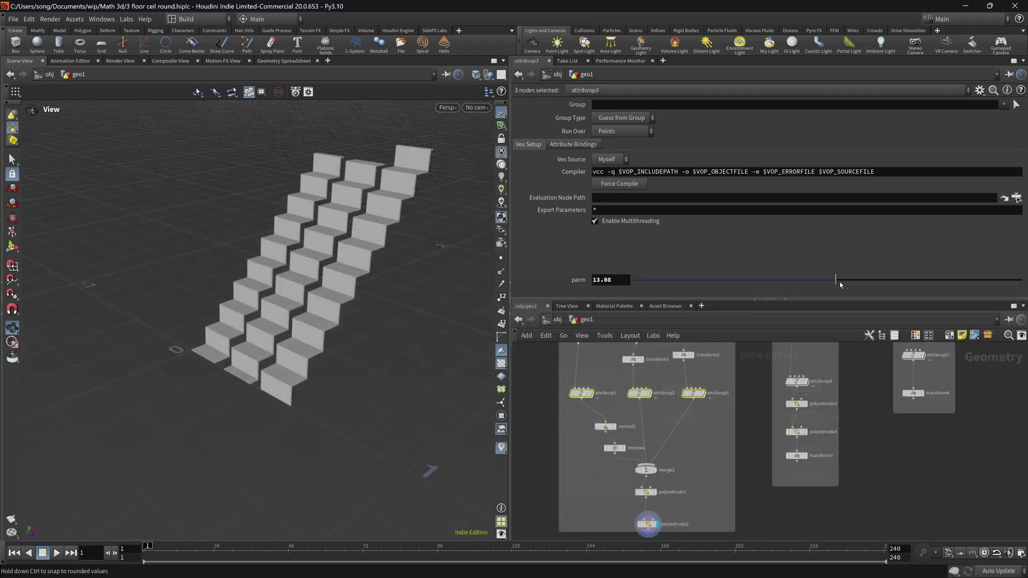
{"action": "left_click_drag", "start_coordinate": [839, 285], "coordinate": [902, 291]}
{"action": "middle_click_drag", "start_coordinate": [676, 369], "coordinate": [674, 430]}
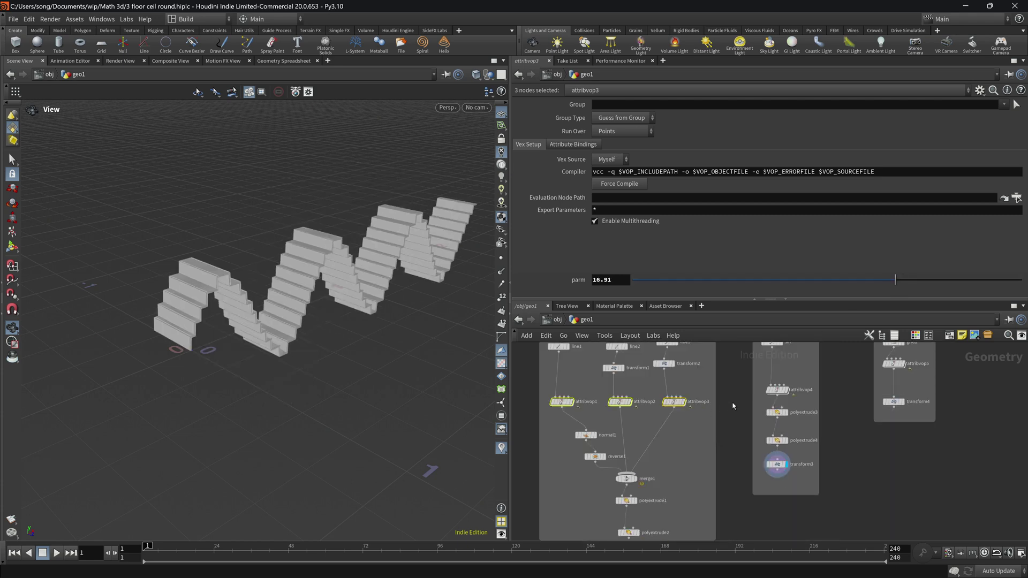
Step: Raise the parm of attribvop4 in the stair sine network with its transform3 geometry displayed
{"action": "left_click", "coordinate": [732, 403]}
{"action": "mouse_move", "coordinate": [367, 307]}
{"action": "left_mouse_down"}
{"action": "mouse_move", "coordinate": [350, 322]}
{"action": "mouse_move", "coordinate": [337, 299]}
{"action": "mouse_move", "coordinate": [371, 317]}
{"action": "left_mouse_up"}
{"action": "left_click", "coordinate": [777, 464]}
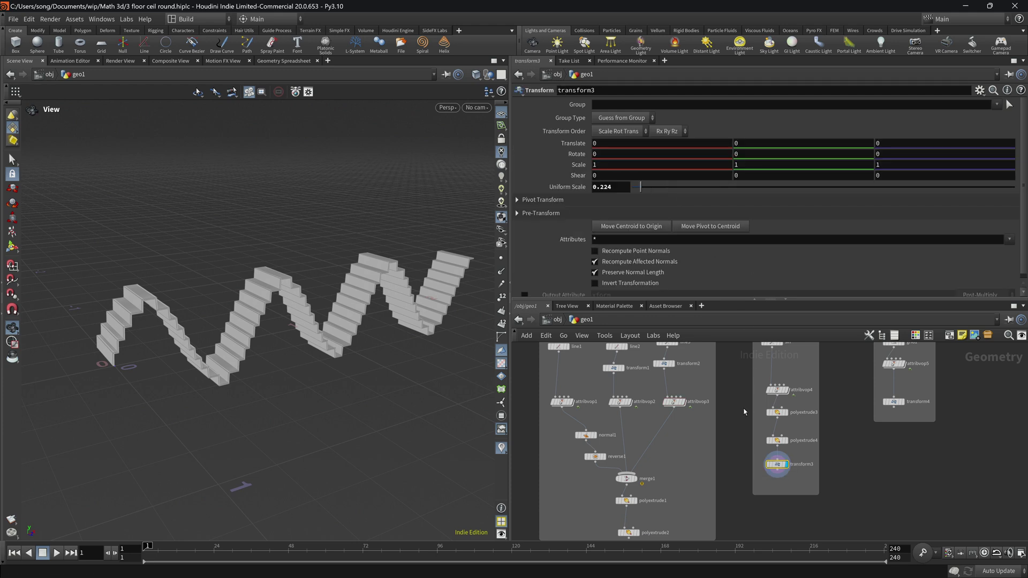
{"action": "left_click", "coordinate": [776, 390]}
{"action": "left_click_drag", "start_coordinate": [694, 280], "coordinate": [925, 284]}
Step: Set the parm of attribvop5 to 10 with the color network's grid displayed, and save the scene
{"action": "left_click", "coordinate": [893, 402]}
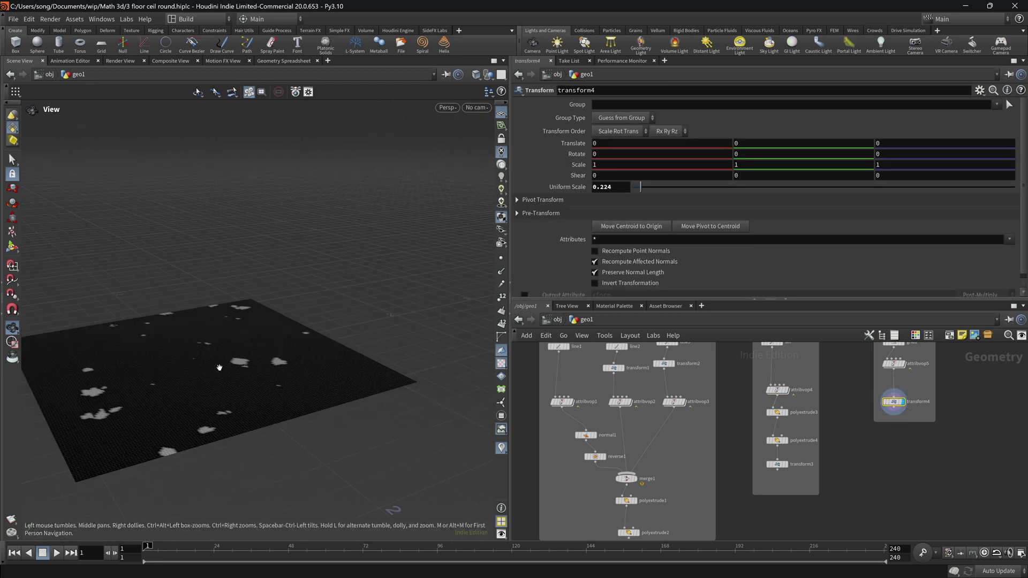
{"action": "middle_click_drag", "start_coordinate": [229, 368], "coordinate": [429, 319]}
{"action": "left_click_drag", "start_coordinate": [428, 319], "coordinate": [424, 359]}
{"action": "middle_click_drag", "start_coordinate": [424, 359], "coordinate": [397, 351]}
{"action": "scroll", "coordinate": [397, 351], "scroll_direction": "up", "scroll_amount": 1}
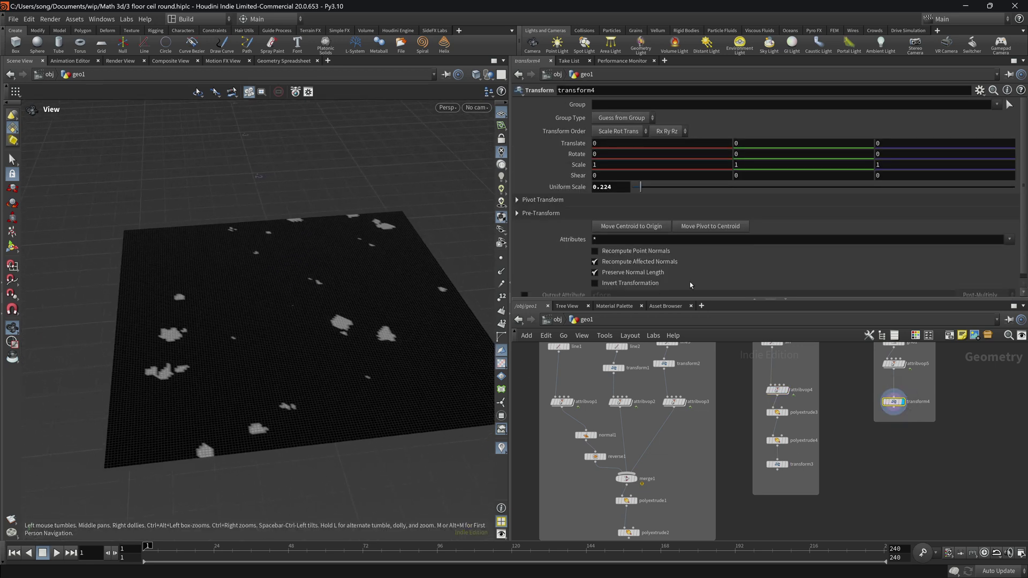
{"action": "left_click", "coordinate": [894, 364]}
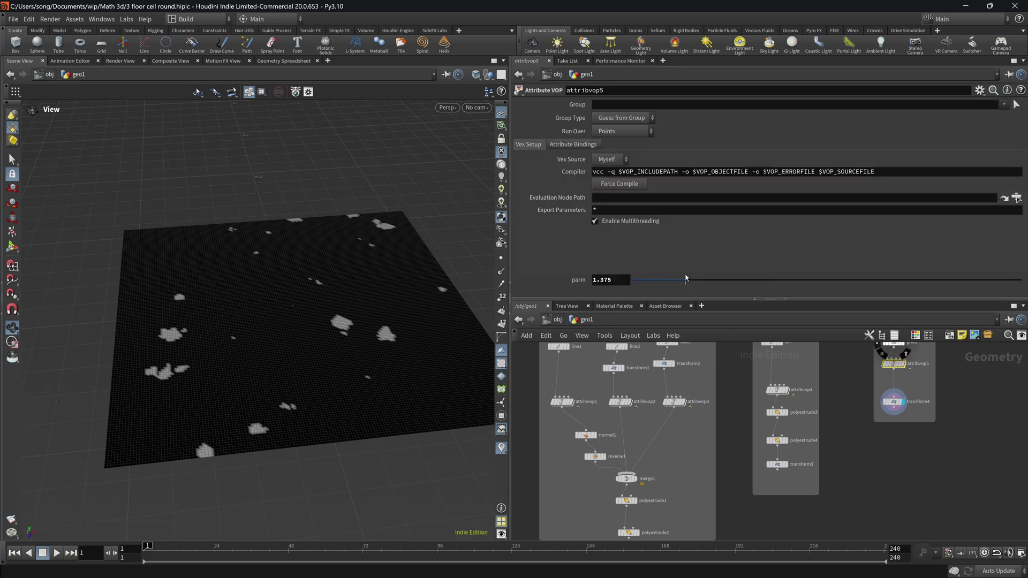
{"action": "left_click_drag", "start_coordinate": [687, 278], "coordinate": [1020, 280]}
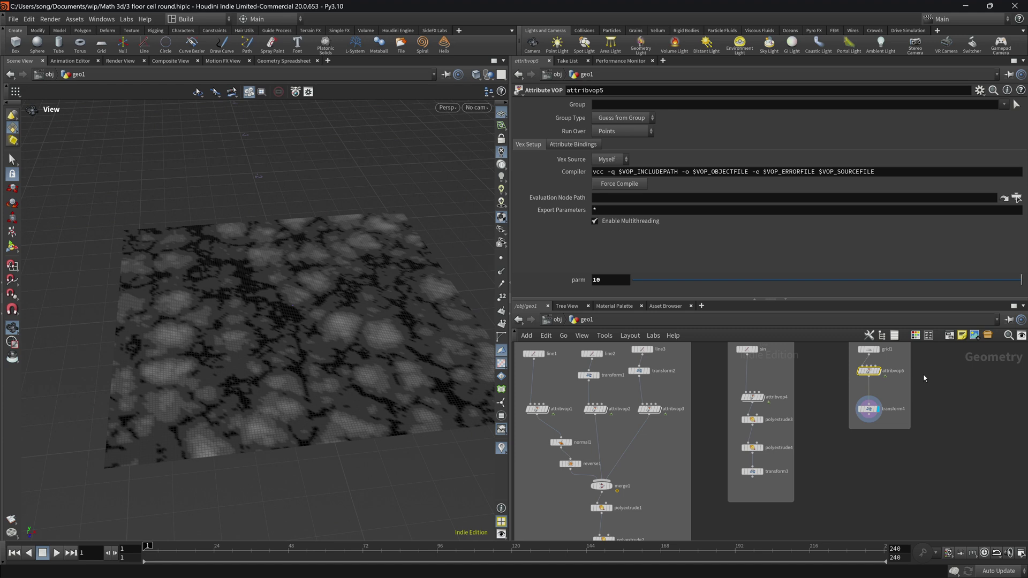
{"action": "key", "text": "ctrl+s"}
{"action": "middle_click_drag", "start_coordinate": [920, 494], "coordinate": [880, 500]}
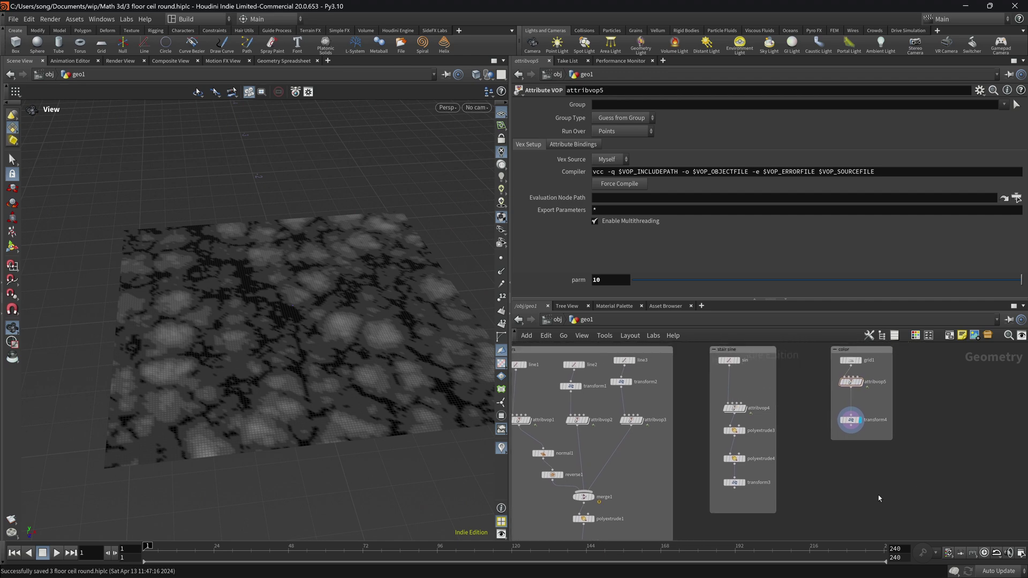
Step: Add a Line node beside the color network and display and frame it in the viewport
{"action": "middle_click_drag", "start_coordinate": [936, 470], "coordinate": [859, 480]}
{"action": "middle_click_drag", "start_coordinate": [908, 383], "coordinate": [897, 373]}
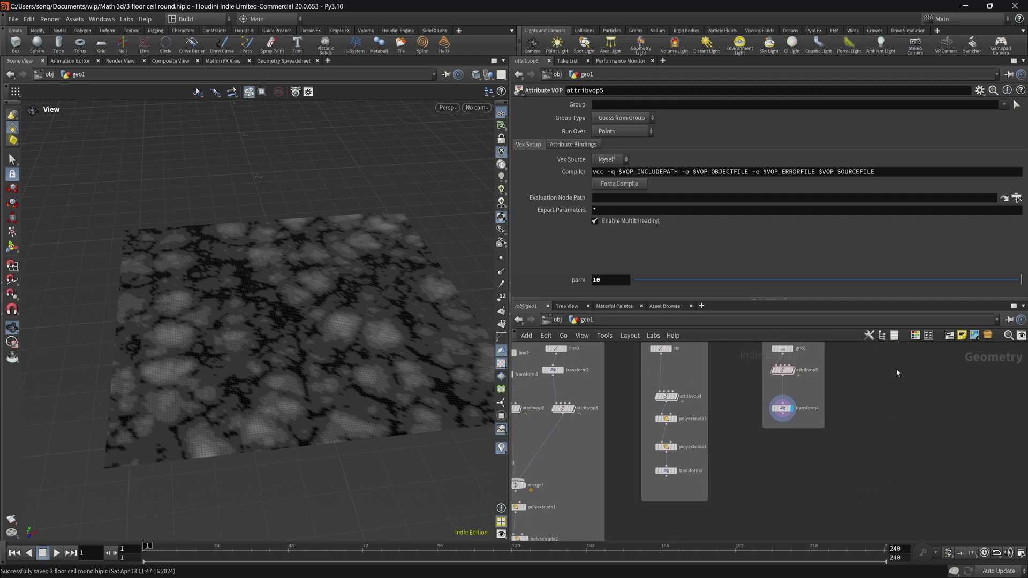
{"action": "key", "text": "Tab"}
{"action": "type", "text": "line"}
{"action": "key", "text": "Return"}
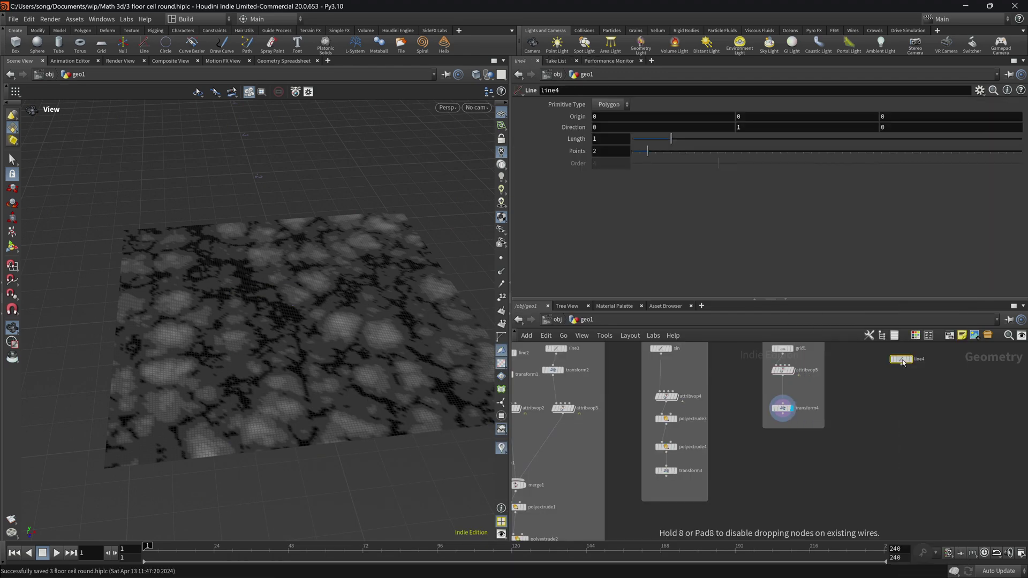
{"action": "left_click", "coordinate": [902, 359]}
{"action": "left_click", "coordinate": [909, 359]}
{"action": "key", "text": "space+g"}
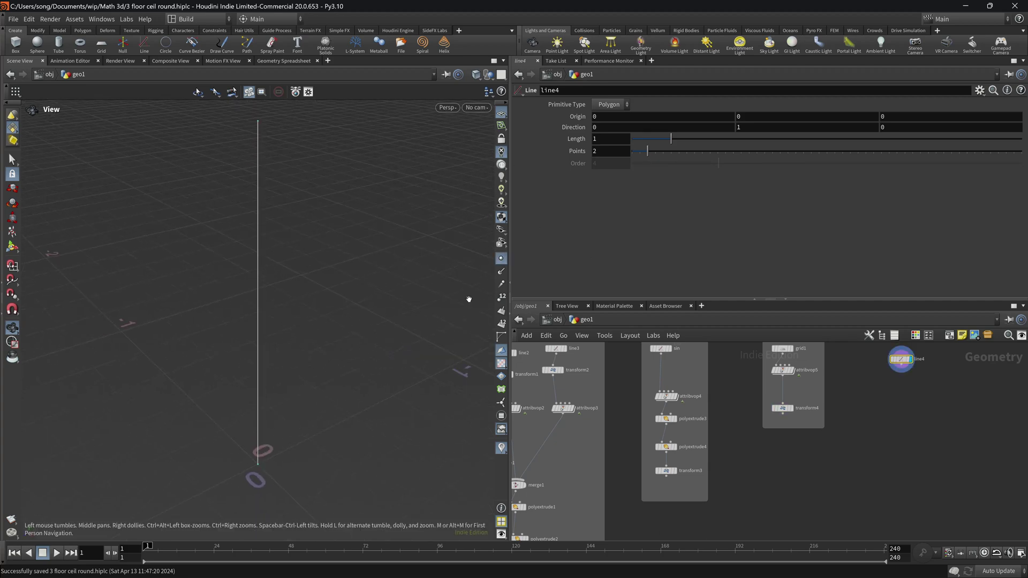
Step: Enlarge the point markers in the viewport's display options
{"action": "key", "text": "d"}
{"action": "left_click_drag", "start_coordinate": [264, 88], "coordinate": [570, 167]}
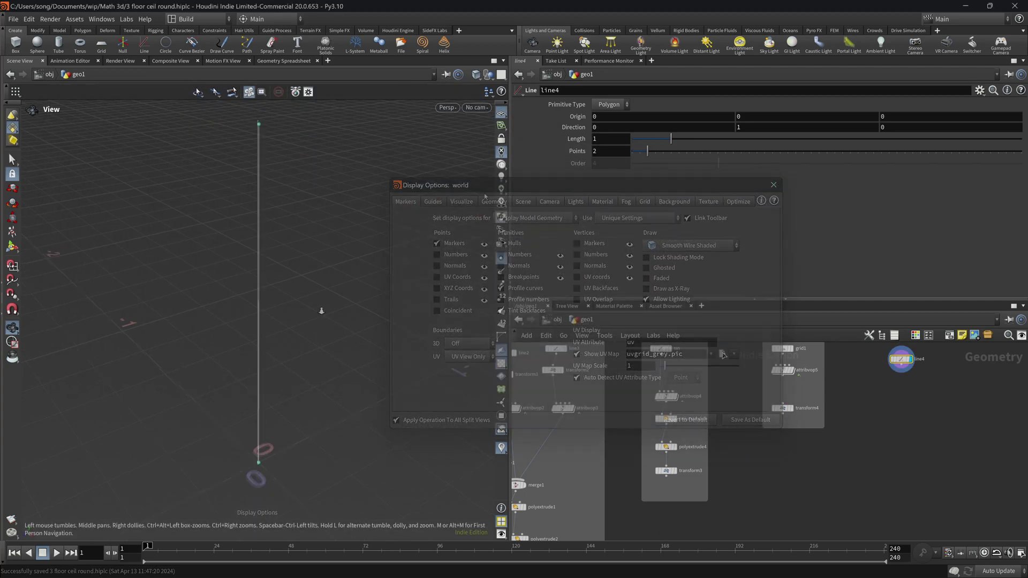
{"action": "mouse_move", "coordinate": [301, 319]}
{"action": "left_mouse_down"}
{"action": "mouse_move", "coordinate": [319, 335]}
{"action": "mouse_move", "coordinate": [308, 316]}
{"action": "mouse_move", "coordinate": [299, 330]}
{"action": "left_mouse_up"}
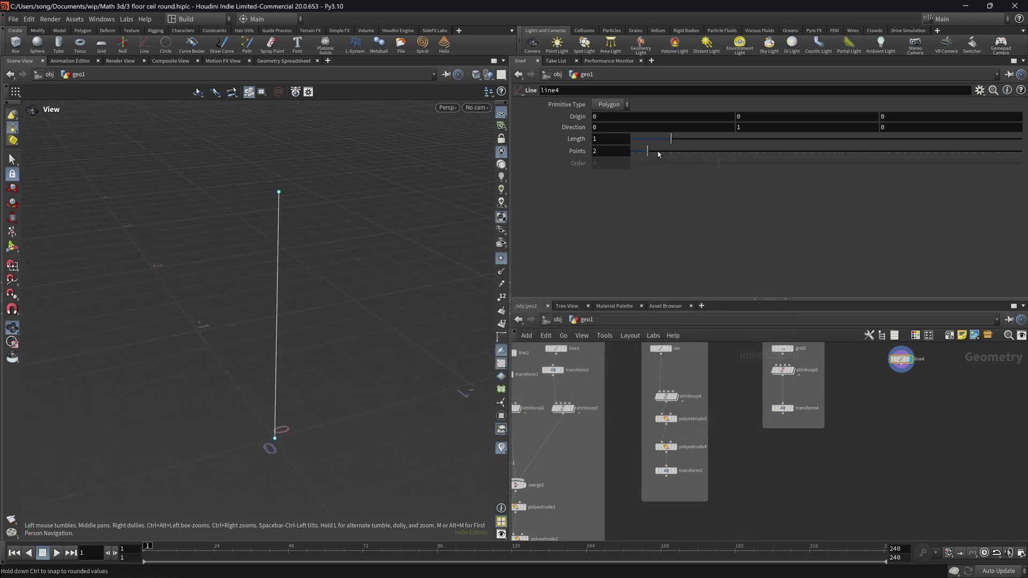
Step: Set the line's number of points to 250 and toggle the point markers off and back on
{"action": "left_click_drag", "start_coordinate": [643, 154], "coordinate": [1022, 155]}
{"action": "left_click_drag", "start_coordinate": [601, 152], "coordinate": [584, 200]}
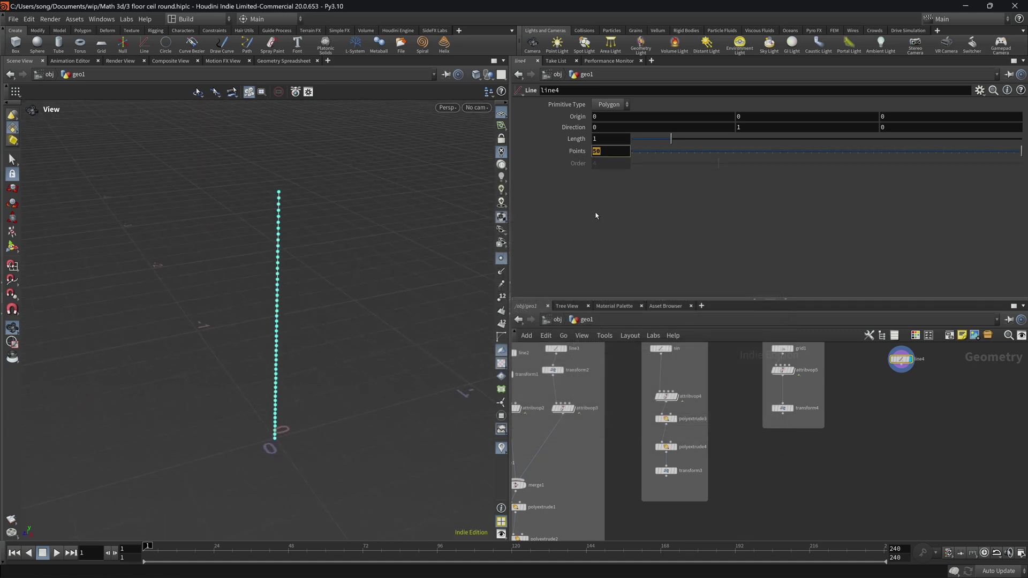
{"action": "type", "text": "250"}
{"action": "key", "text": "Return"}
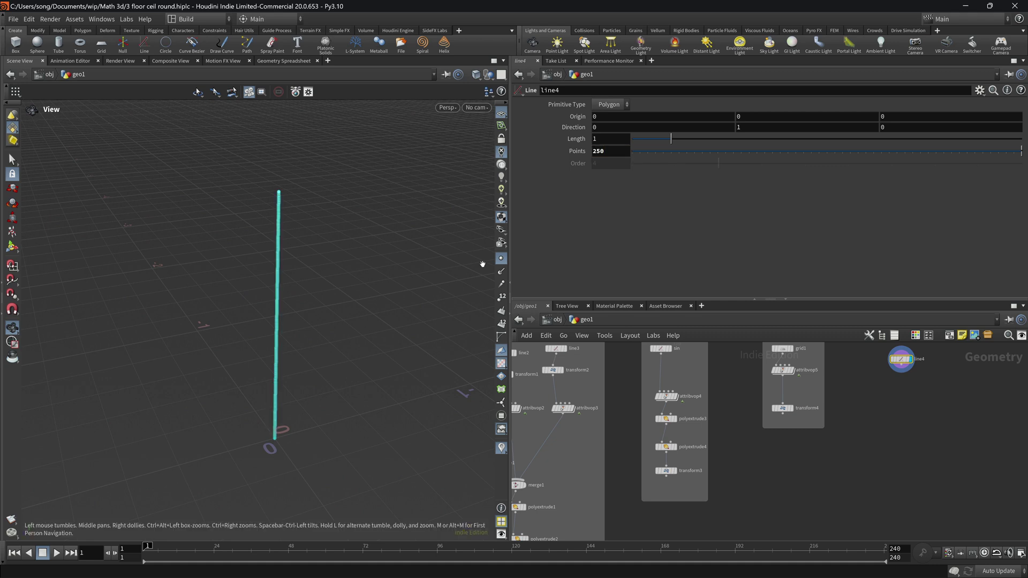
{"action": "left_click", "coordinate": [501, 259]}
{"action": "left_click", "coordinate": [501, 258]}
{"action": "middle_click_drag", "start_coordinate": [950, 451], "coordinate": [896, 486]}
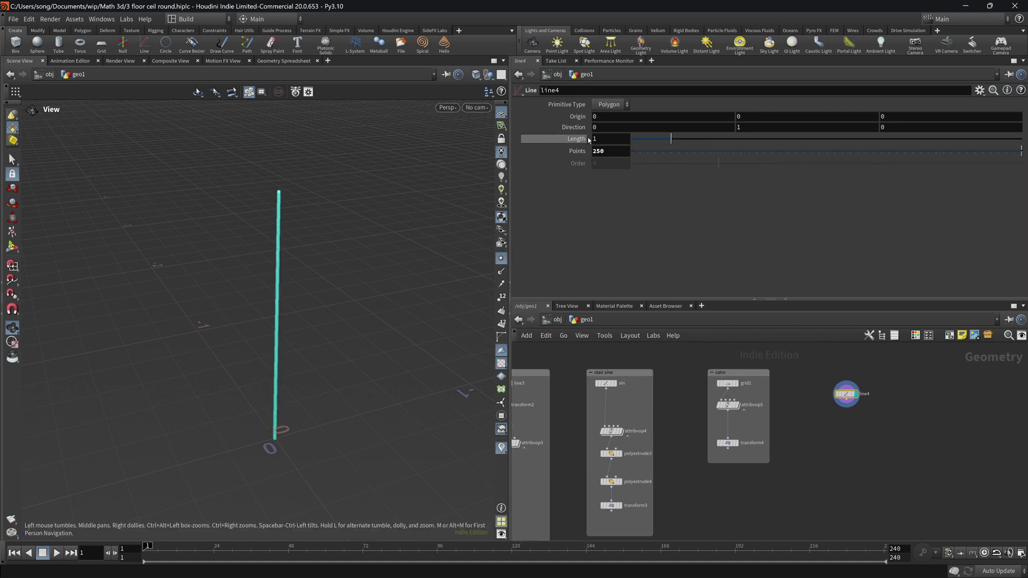
{"action": "left_click_drag", "start_coordinate": [671, 138], "coordinate": [548, 147]}
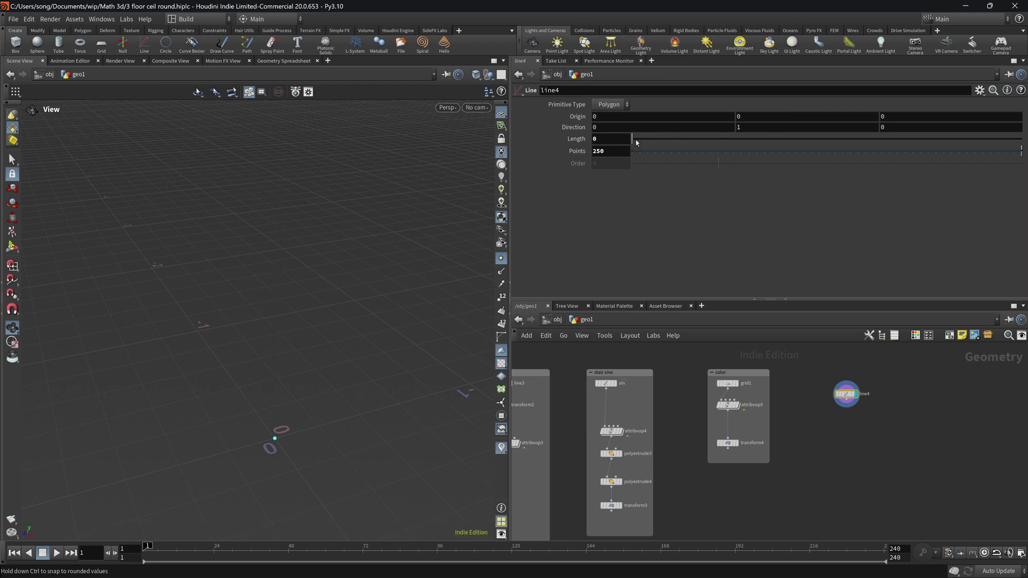
{"action": "key", "text": "ctrl+z"}
Step: Set the X component of the line's direction to 1
{"action": "left_click_drag", "start_coordinate": [599, 127], "coordinate": [592, 127]}
{"action": "type", "text": "1"}
{"action": "key", "text": "Return"}
{"action": "left_click_drag", "start_coordinate": [321, 429], "coordinate": [415, 392]}
{"action": "middle_click_drag", "start_coordinate": [345, 439], "coordinate": [283, 424]}
{"action": "left_click_drag", "start_coordinate": [282, 424], "coordinate": [218, 445]}
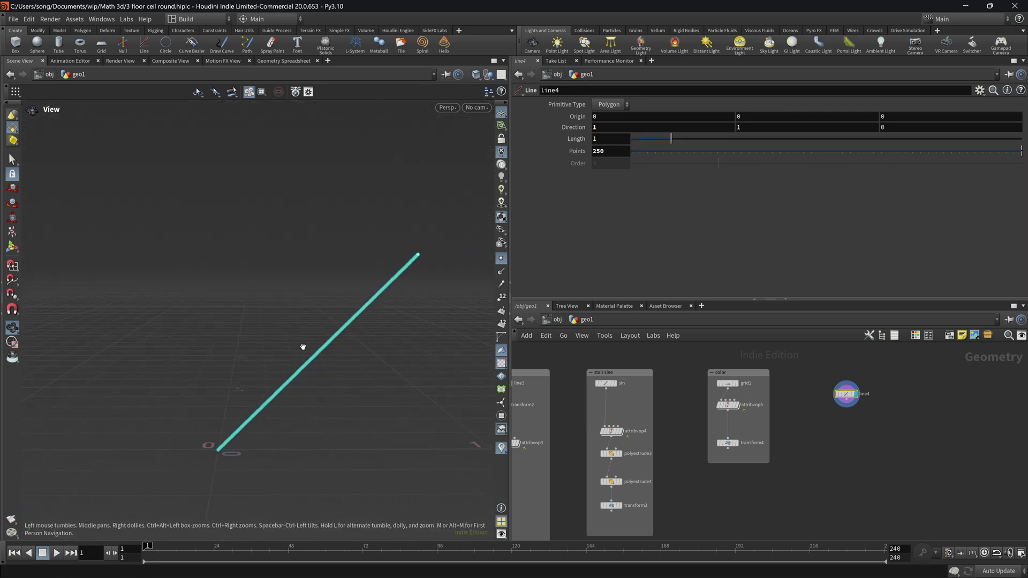
Step: Add an Attribute VOP for the line and open its VEX network
{"action": "key", "text": "Tab"}
{"action": "type", "text": "avo"}
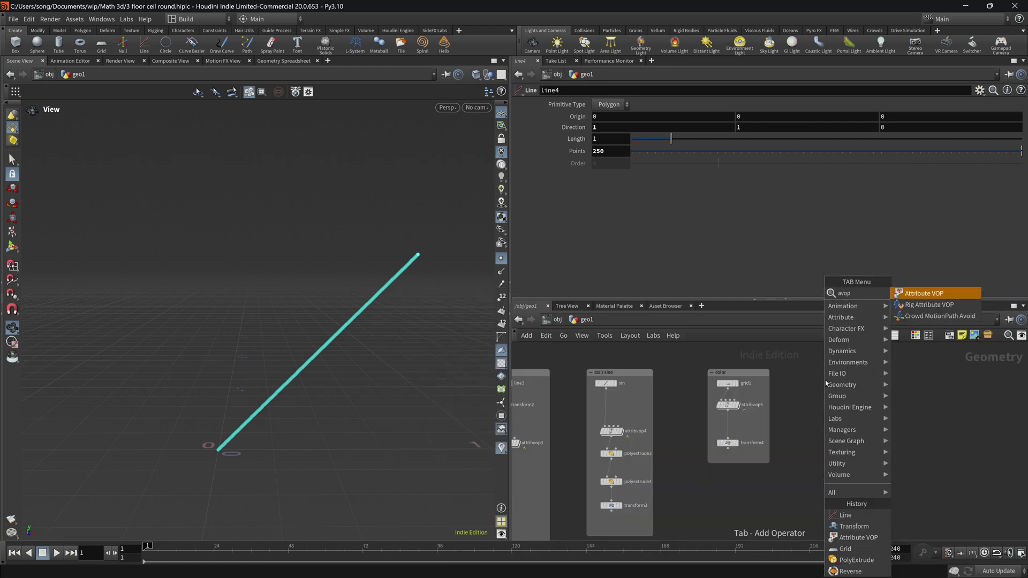
{"action": "key", "text": "Return"}
{"action": "key", "text": "Return"}
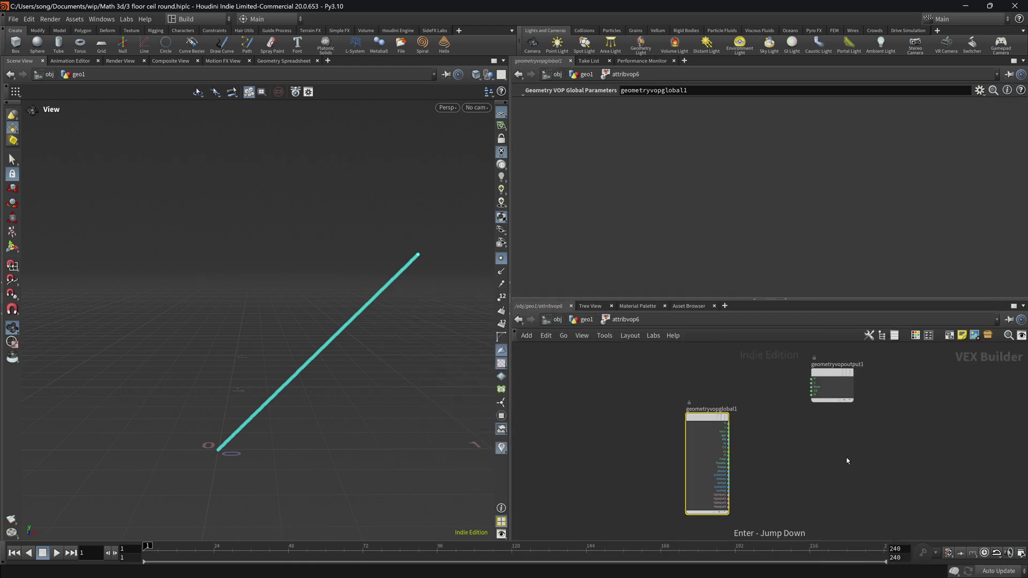
Step: Enlarge the network pane and place the global parameters node farther from the output node
{"action": "left_click", "coordinate": [694, 409]}
{"action": "left_click_drag", "start_coordinate": [707, 418], "coordinate": [622, 380]}
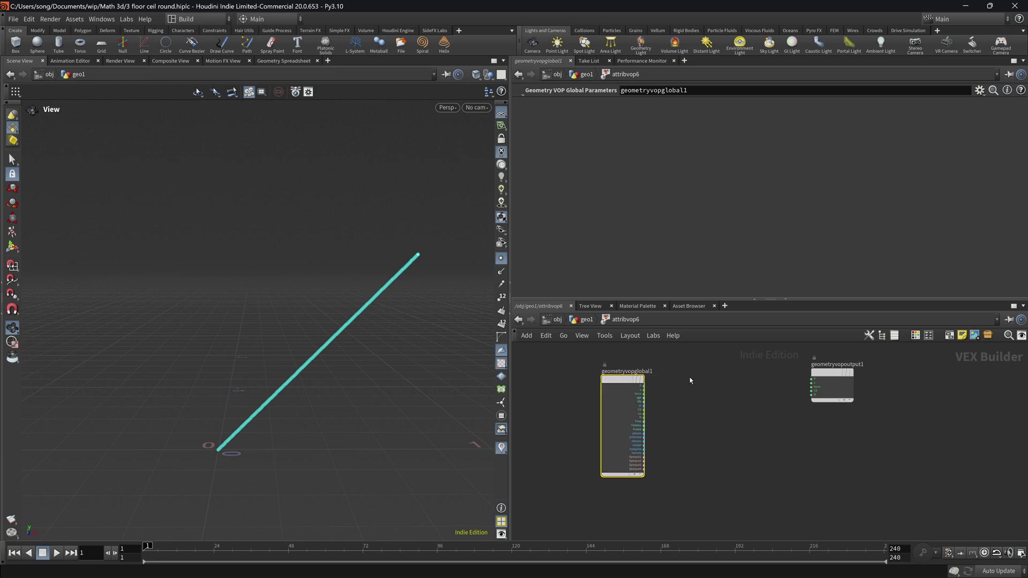
{"action": "scroll", "coordinate": [726, 382], "scroll_direction": "up", "scroll_amount": 3}
{"action": "left_click_drag", "start_coordinate": [715, 298], "coordinate": [720, 244]}
{"action": "left_click", "coordinate": [644, 355]}
{"action": "left_click_drag", "start_coordinate": [584, 348], "coordinate": [574, 339]}
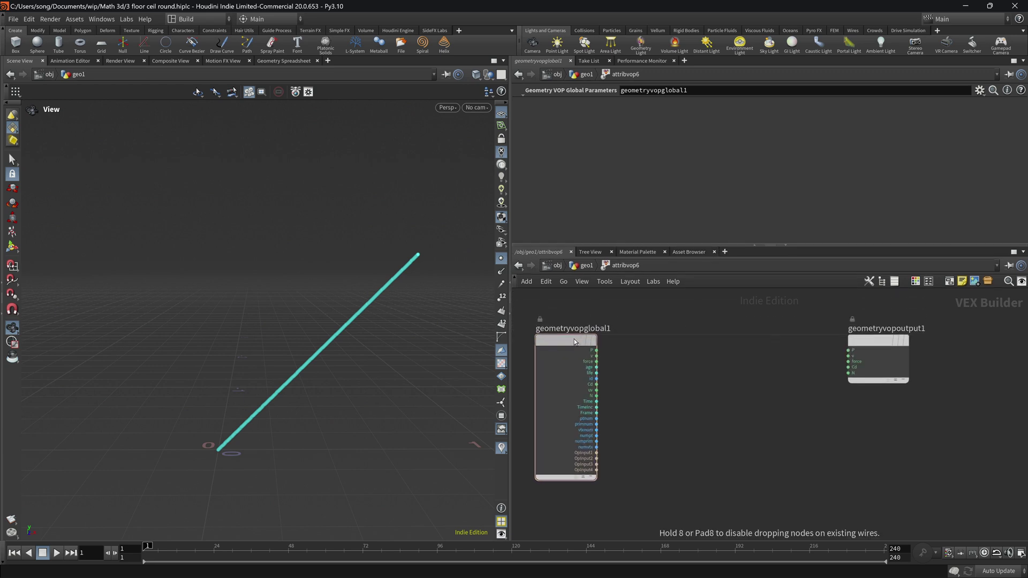
Step: Connect the global P output to a new Vector to Float node
{"action": "left_click", "coordinate": [596, 351]}
{"action": "left_click", "coordinate": [661, 361]}
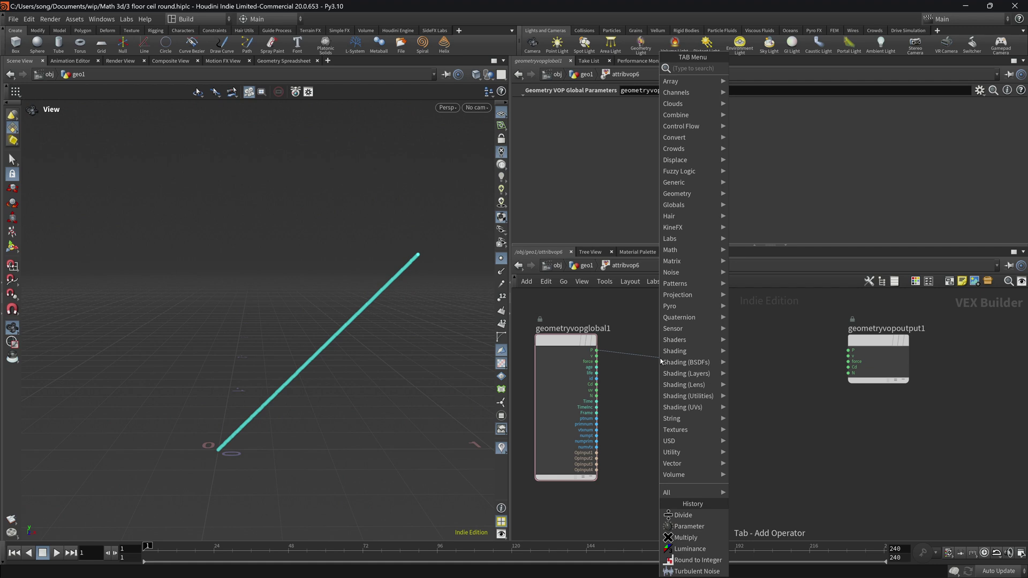
{"action": "type", "text": "vectof"}
{"action": "key", "text": "Return"}
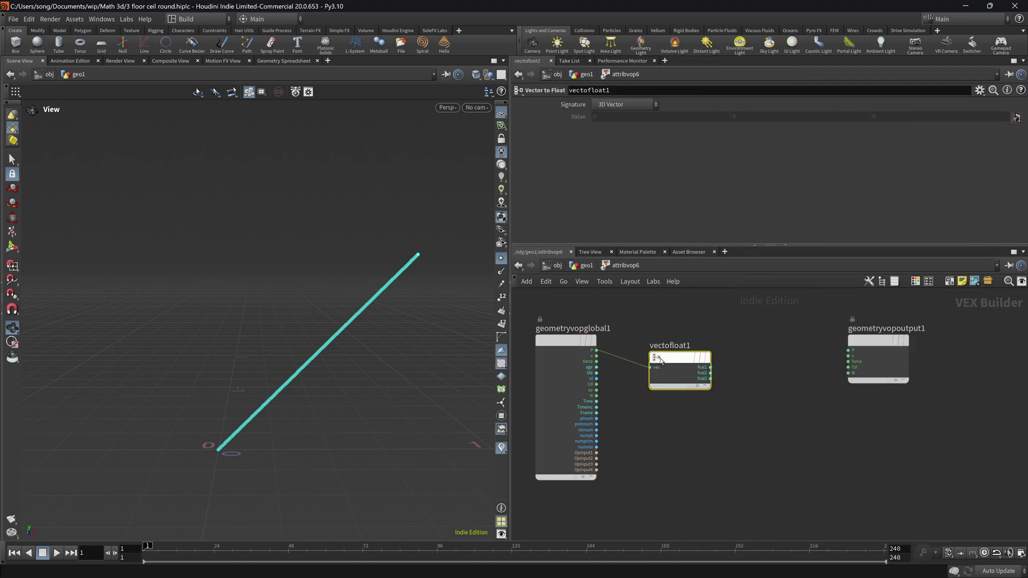
Step: Add a Float to Vector node between the Vector to Float node and the geometry output
{"action": "key", "text": "Tab"}
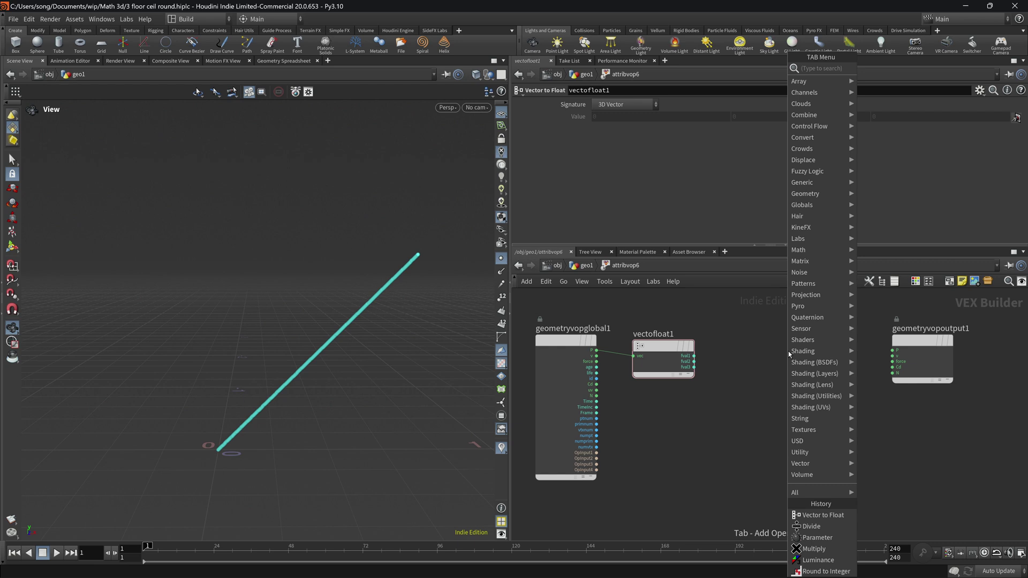
{"action": "type", "text": "ftv"}
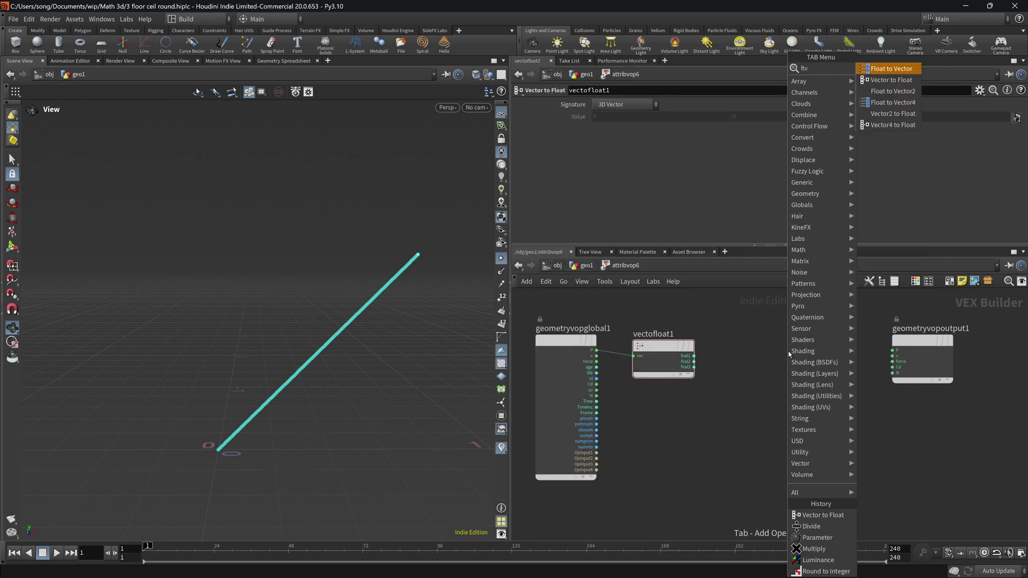
{"action": "key", "text": "Return"}
{"action": "left_click", "coordinate": [793, 352]}
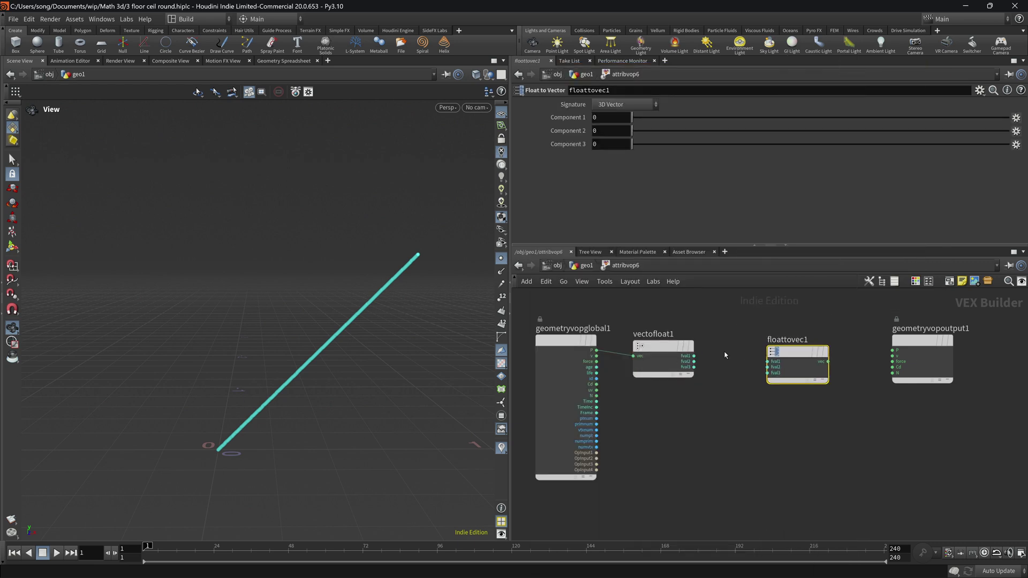
Step: Wire all three float components into the Float to Vector node and its vector into the output's P
{"action": "left_click_drag", "start_coordinate": [694, 355], "coordinate": [769, 367]}
{"action": "left_click_drag", "start_coordinate": [829, 356], "coordinate": [891, 350]}
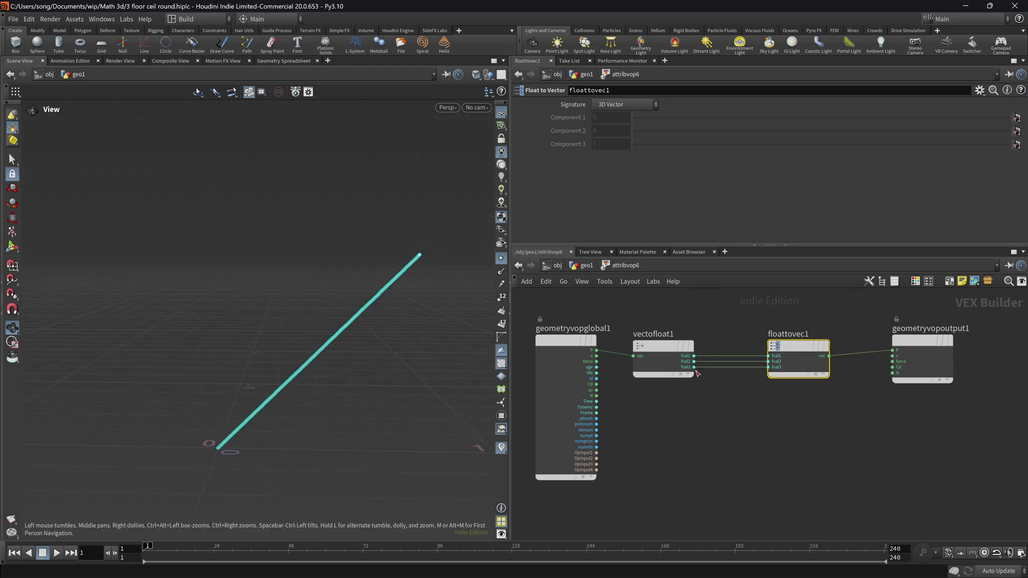
{"action": "left_click_drag", "start_coordinate": [672, 358], "coordinate": [675, 357]}
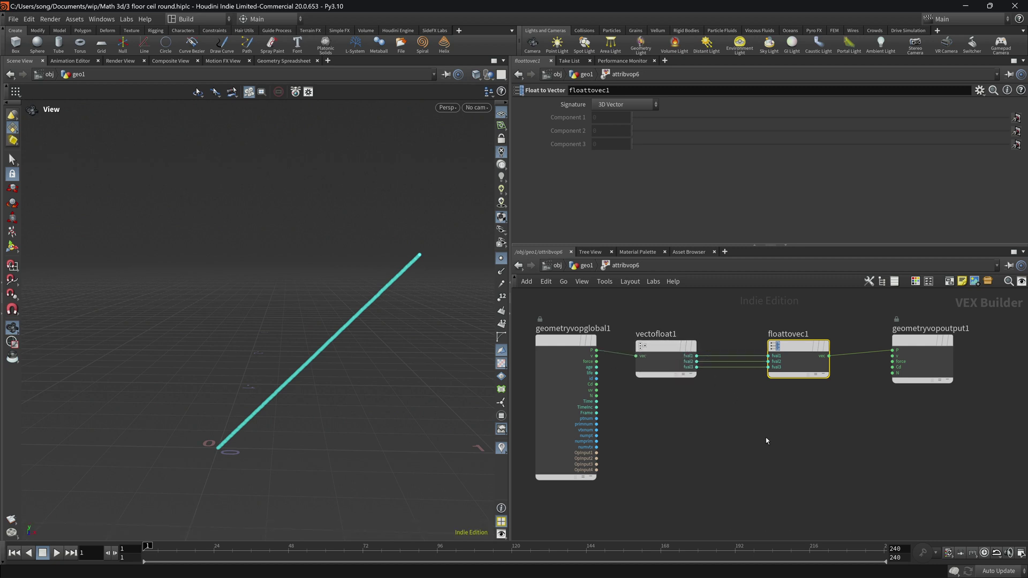
Step: Add a Round to Integer node below the vector conversion nodes
{"action": "left_click", "coordinate": [732, 439]}
{"action": "key", "text": "Tab"}
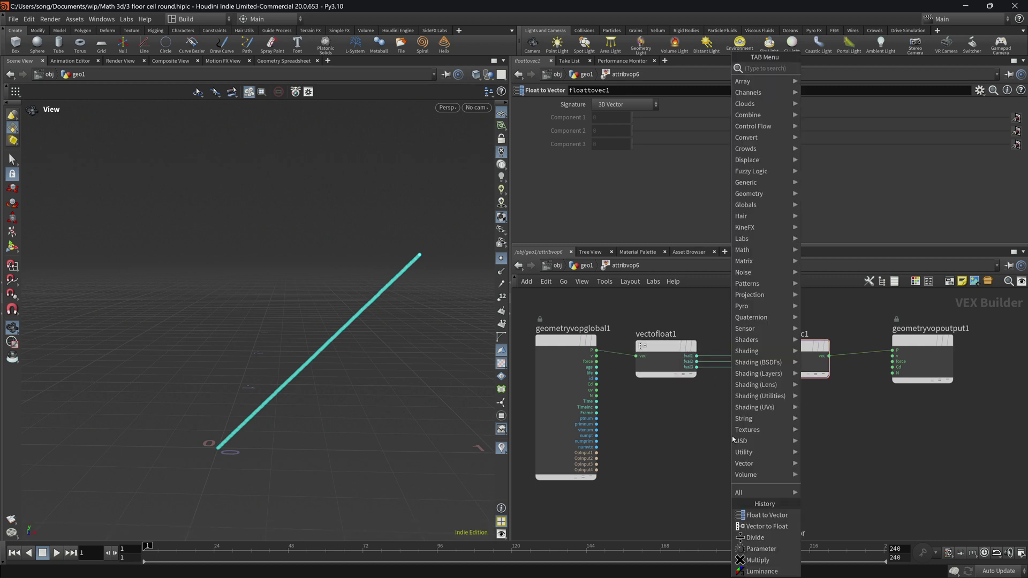
{"action": "type", "text": "rou"}
{"action": "key", "text": "Down"}
{"action": "key", "text": "Down"}
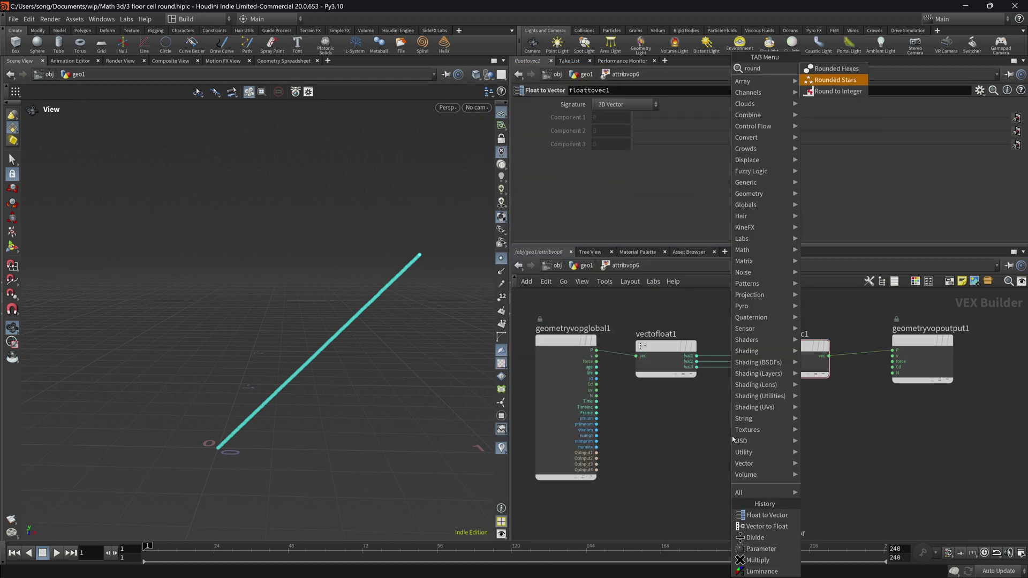
{"action": "key", "text": "Return"}
{"action": "left_click", "coordinate": [731, 436]}
Step: Add a Ceiling node and a Floor node below the Round to Integer node
{"action": "key", "text": "Tab"}
{"action": "type", "text": "ceil"}
{"action": "key", "text": "Return"}
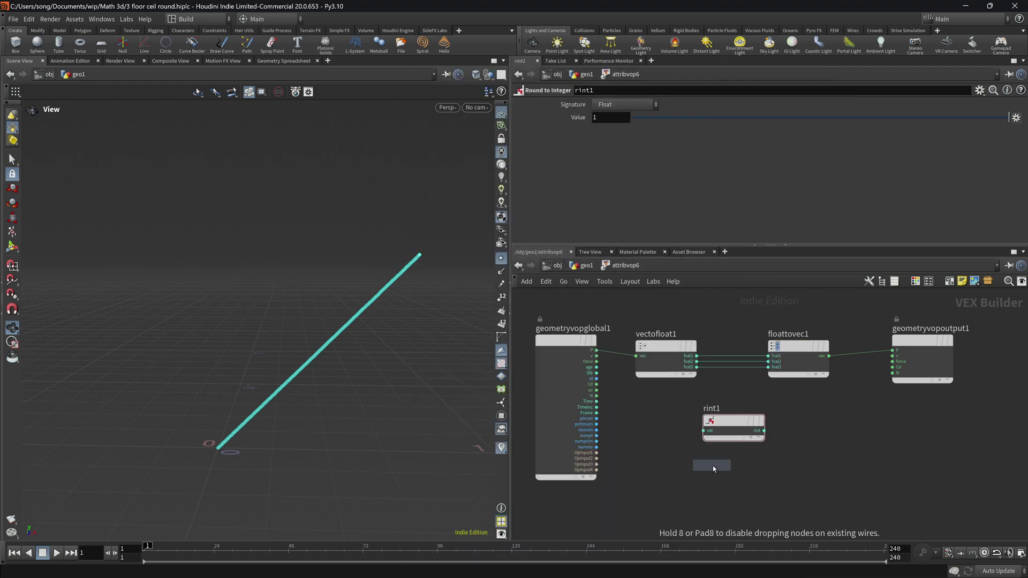
{"action": "left_click", "coordinate": [720, 484]}
{"action": "key", "text": "Tab"}
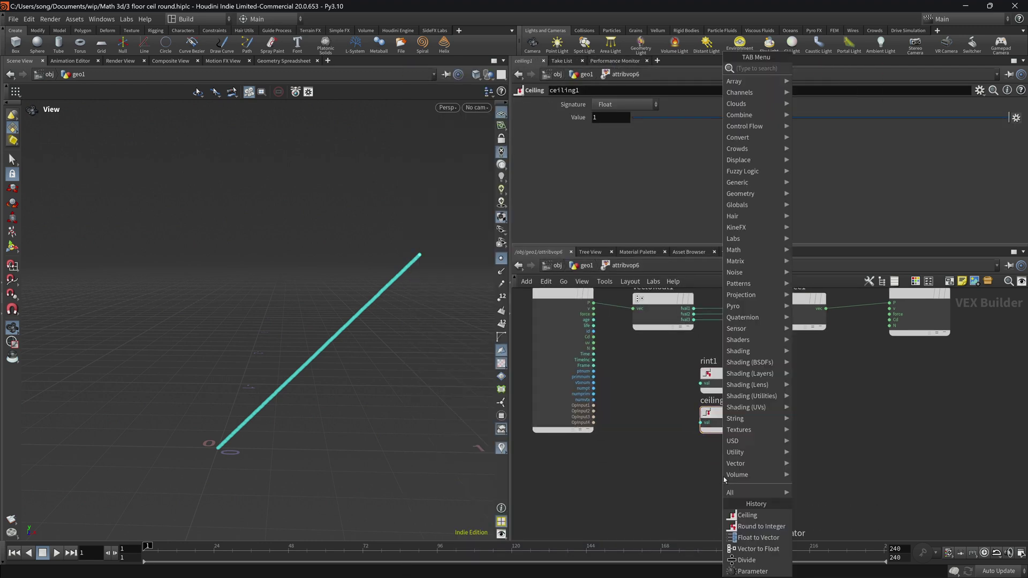
{"action": "type", "text": "floor"}
{"action": "key", "text": "Return"}
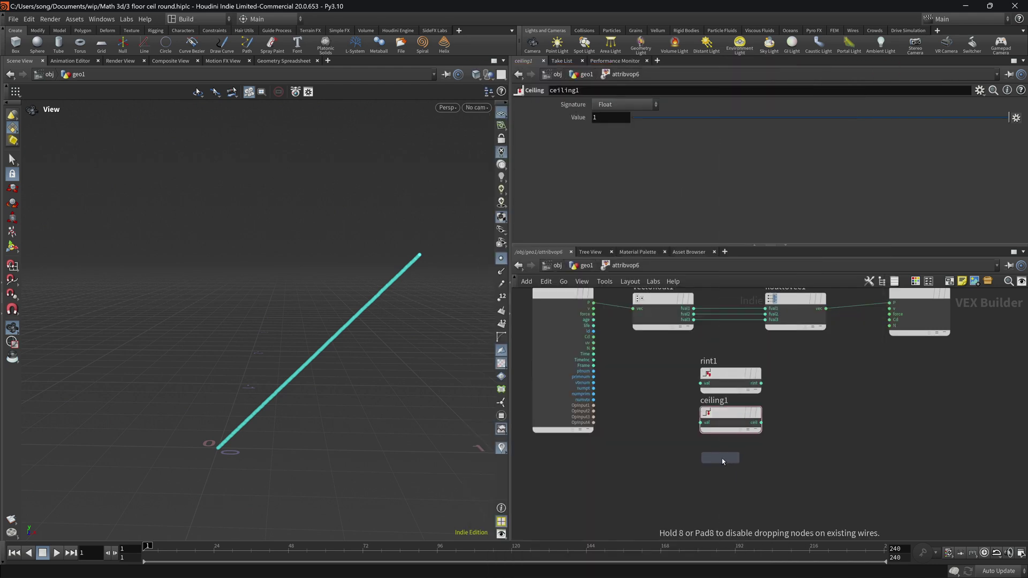
{"action": "left_click", "coordinate": [729, 459]}
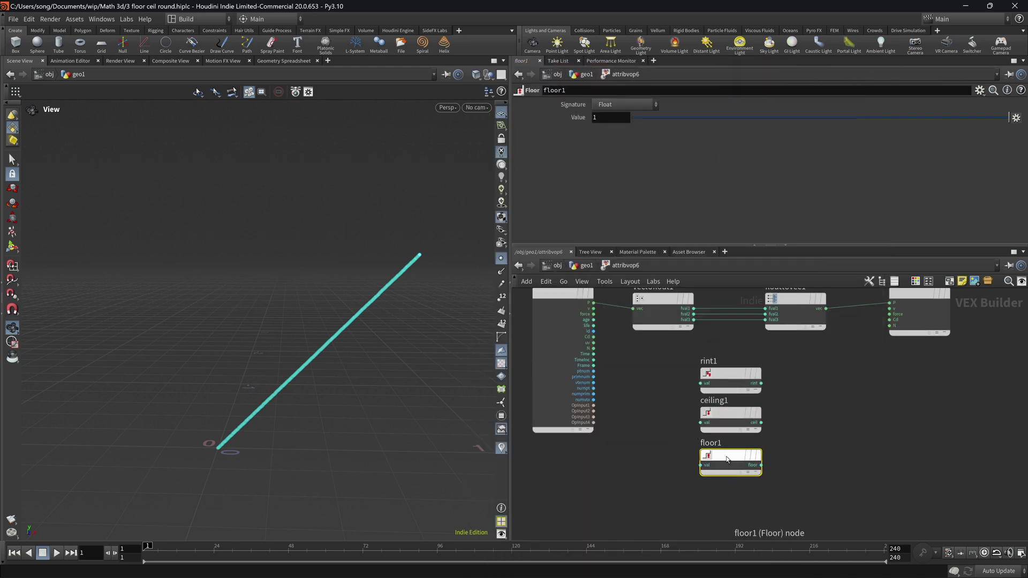
Step: Show the line's point positions in the geometry spreadsheet, sorted by the P[y] column
{"action": "left_click", "coordinate": [261, 92]}
{"action": "left_click", "coordinate": [284, 61]}
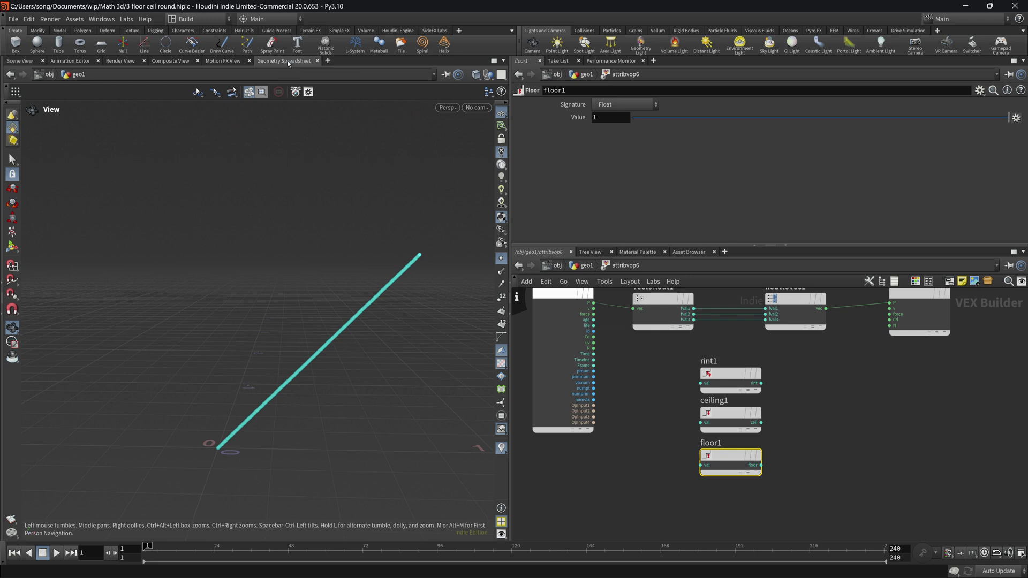
{"action": "left_click_drag", "start_coordinate": [94, 102], "coordinate": [268, 103]}
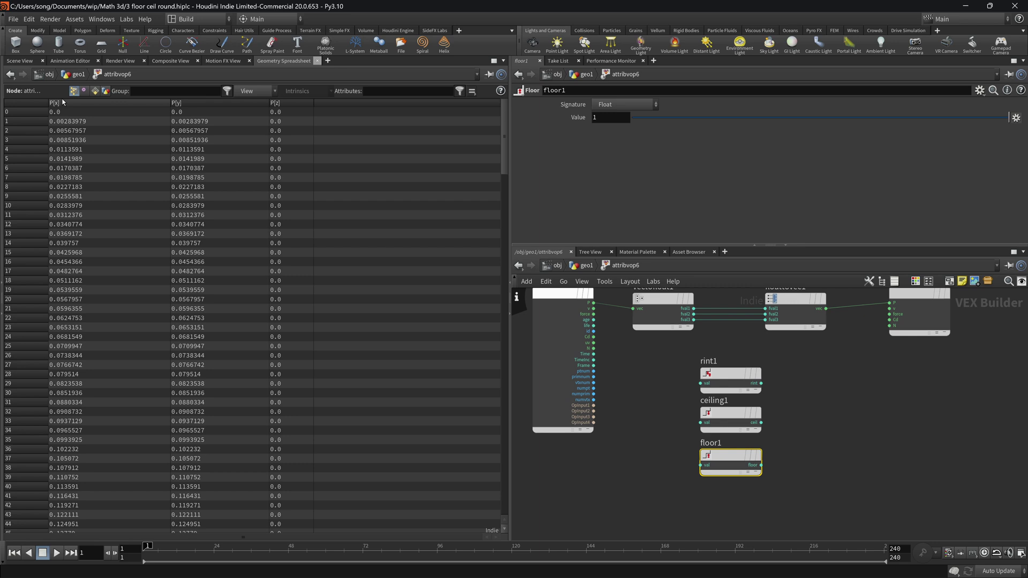
{"action": "left_click", "coordinate": [223, 102]}
{"action": "left_click", "coordinate": [231, 102]}
Step: Move the Round to Integer node slightly upward, away from the Ceiling node
{"action": "middle_click_drag", "start_coordinate": [690, 330], "coordinate": [675, 367]}
{"action": "left_click", "coordinate": [713, 409]}
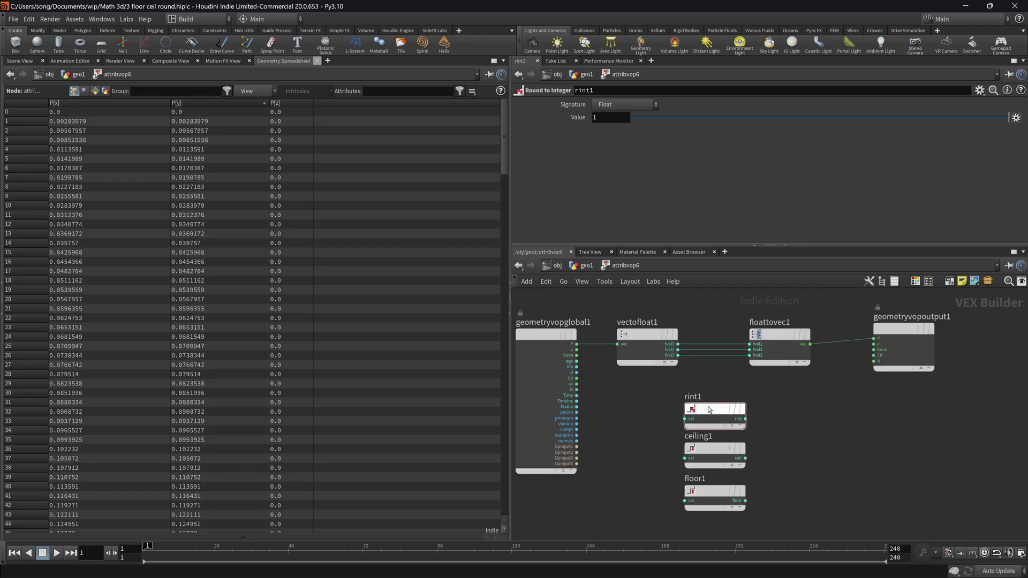
{"action": "left_click_drag", "start_coordinate": [713, 409], "coordinate": [713, 403]}
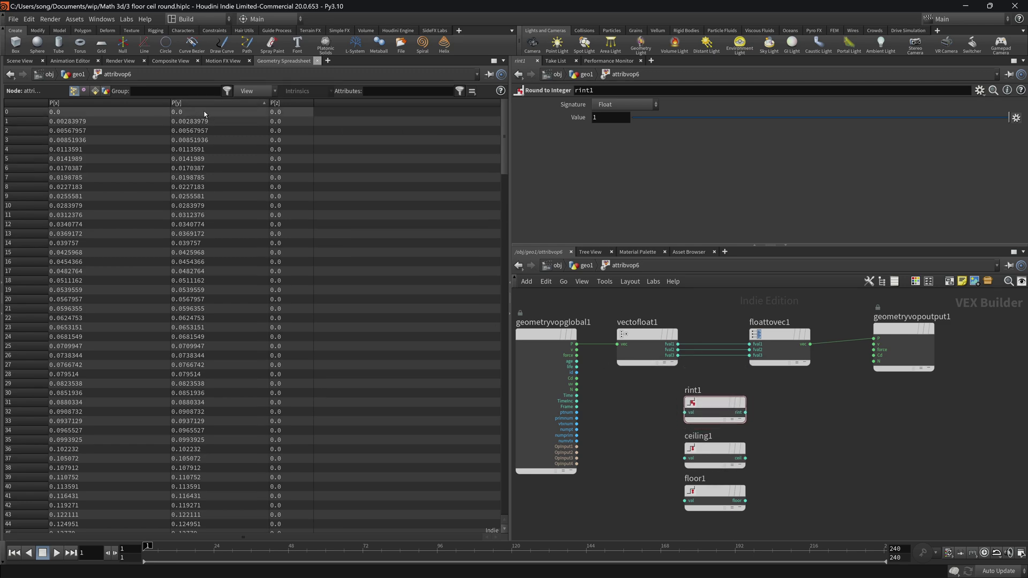
Step: Examine the unrounded P values in the spreadsheet around the 0.5 crossing and down to the last point
{"action": "left_click_drag", "start_coordinate": [503, 128], "coordinate": [537, 356]}
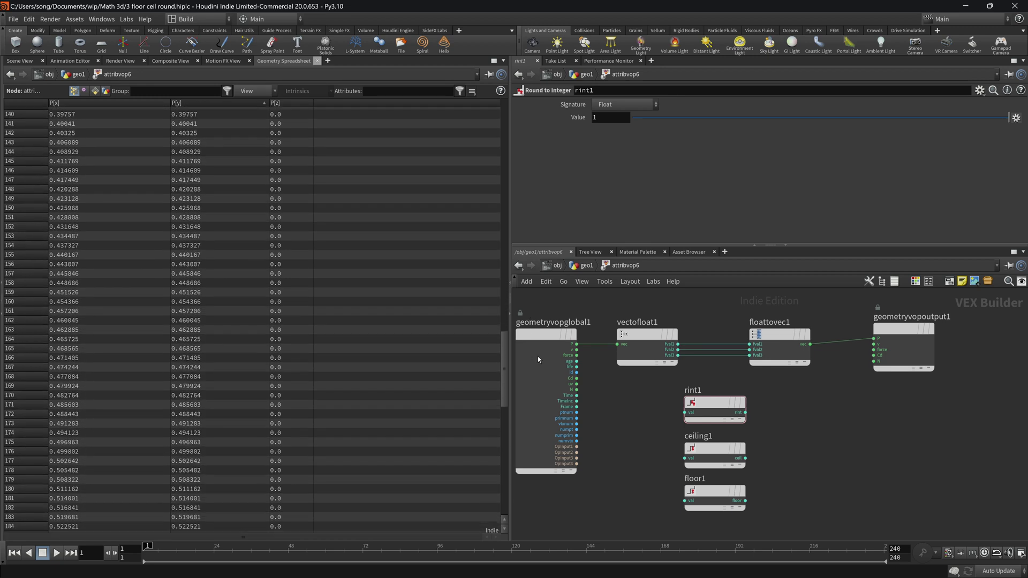
{"action": "left_click", "coordinate": [43, 452]}
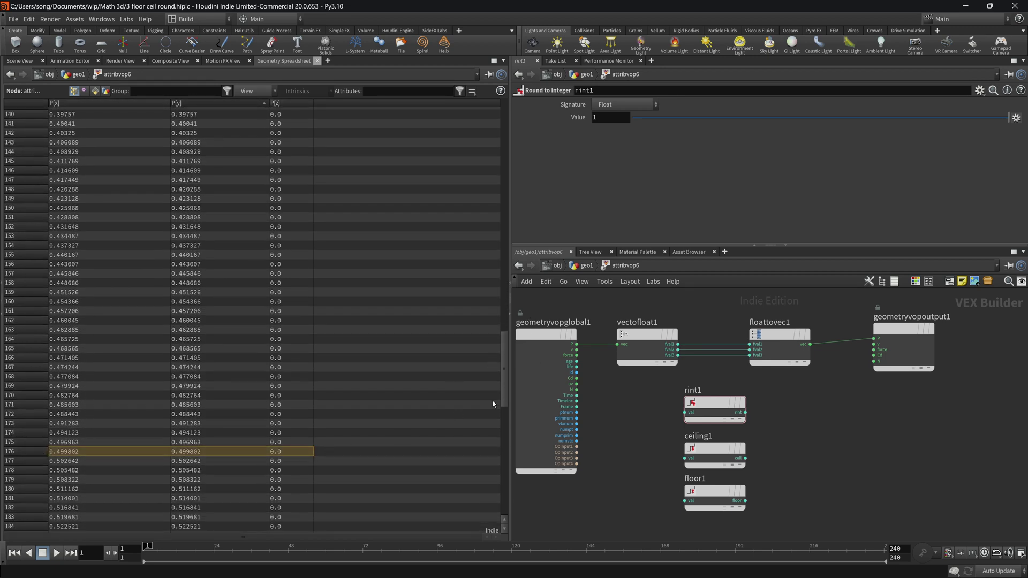
{"action": "scroll", "coordinate": [495, 403], "scroll_direction": "down", "scroll_amount": 7}
{"action": "left_click", "coordinate": [219, 276]}
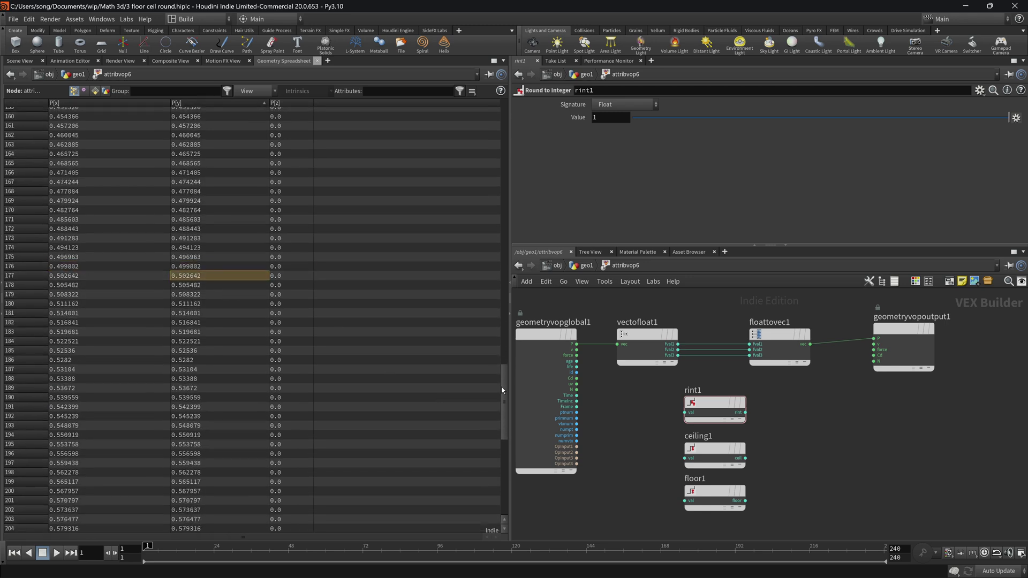
{"action": "scroll", "coordinate": [503, 390], "scroll_direction": "down", "scroll_amount": 15}
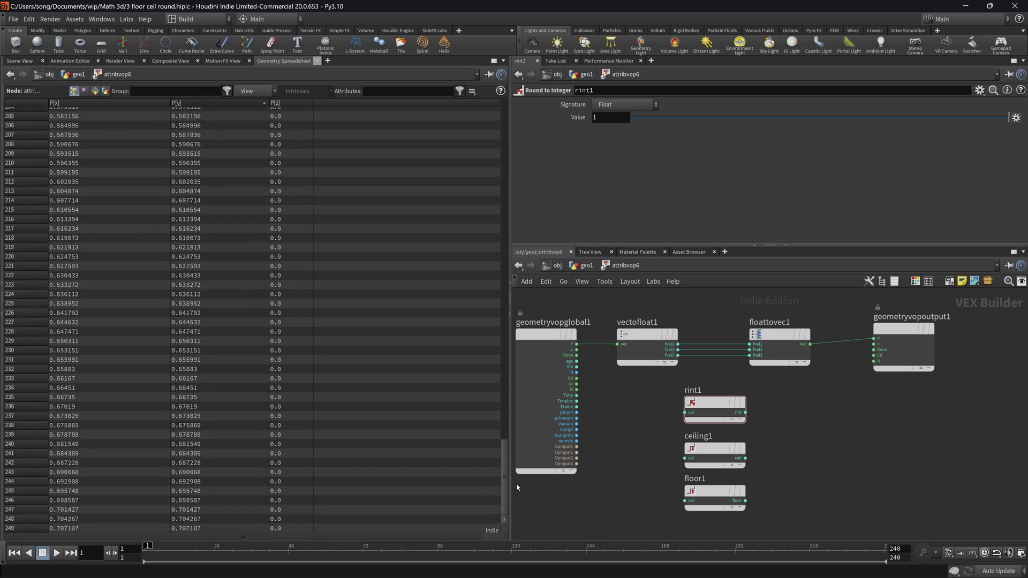
Step: In the VOP network, route the Vector to Float's fval2 through Round to Integer into the Float to Vector's fval2
{"action": "left_click", "coordinate": [20, 60]}
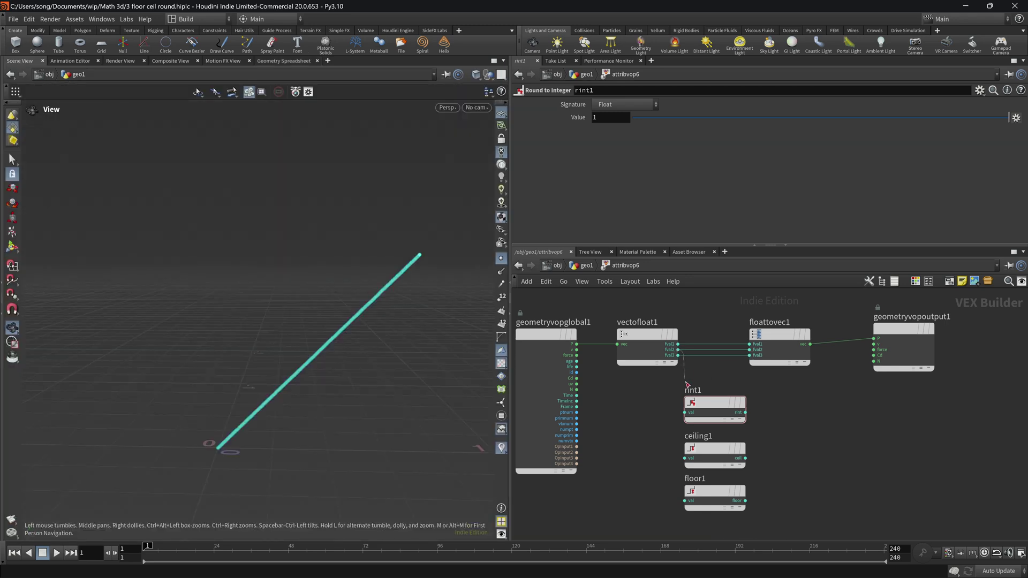
{"action": "left_click", "coordinate": [677, 350]}
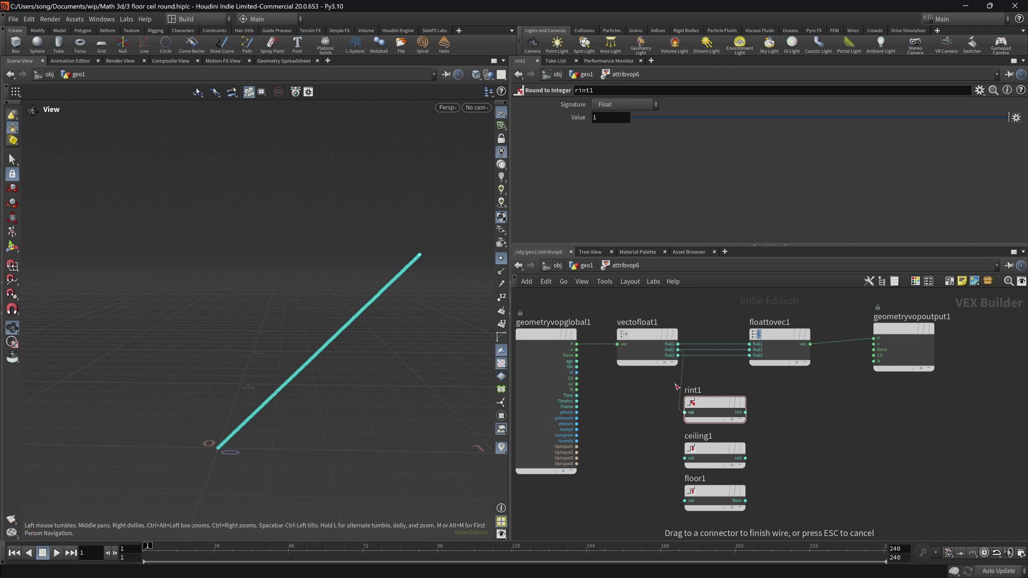
{"action": "left_click", "coordinate": [687, 412]}
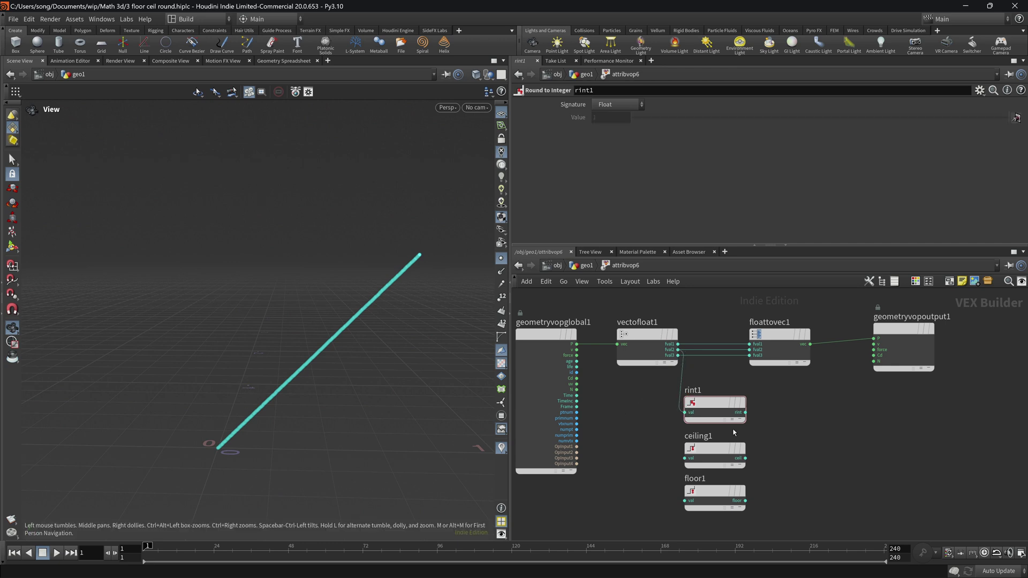
{"action": "left_click", "coordinate": [746, 413]}
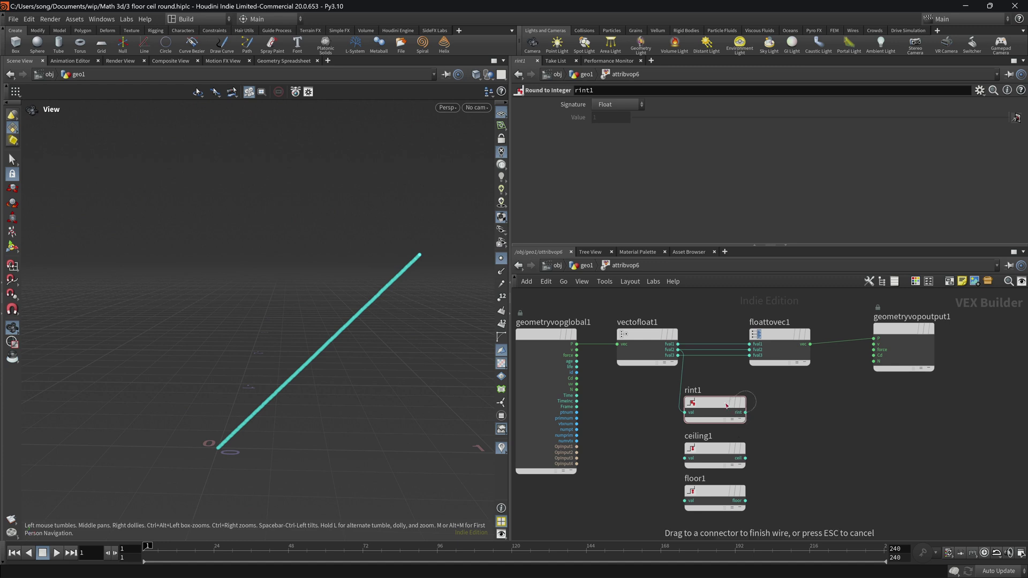
{"action": "left_click", "coordinate": [751, 354]}
{"action": "left_click_drag", "start_coordinate": [312, 309], "coordinate": [238, 397]}
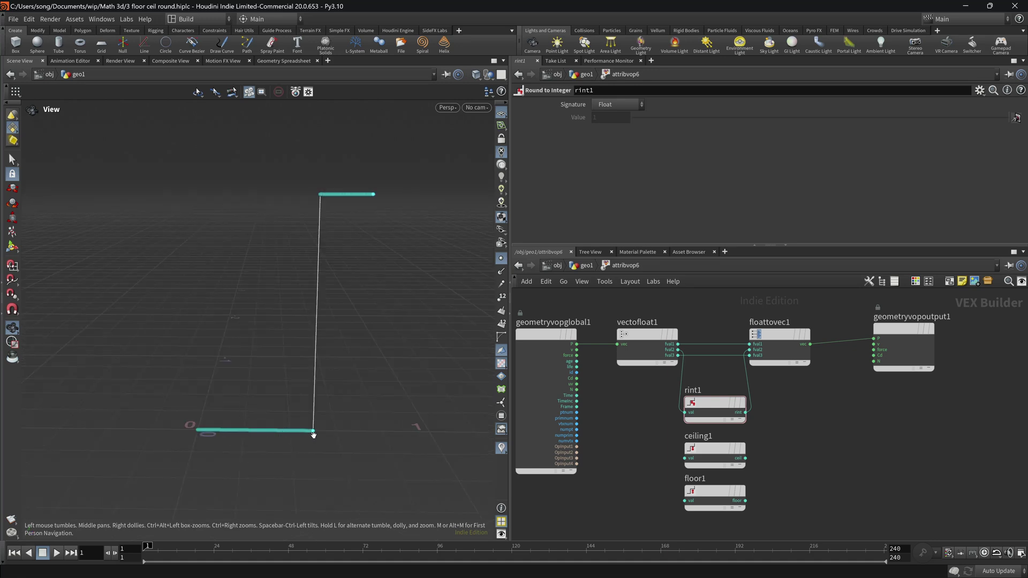
{"action": "left_click_drag", "start_coordinate": [315, 431], "coordinate": [313, 428]}
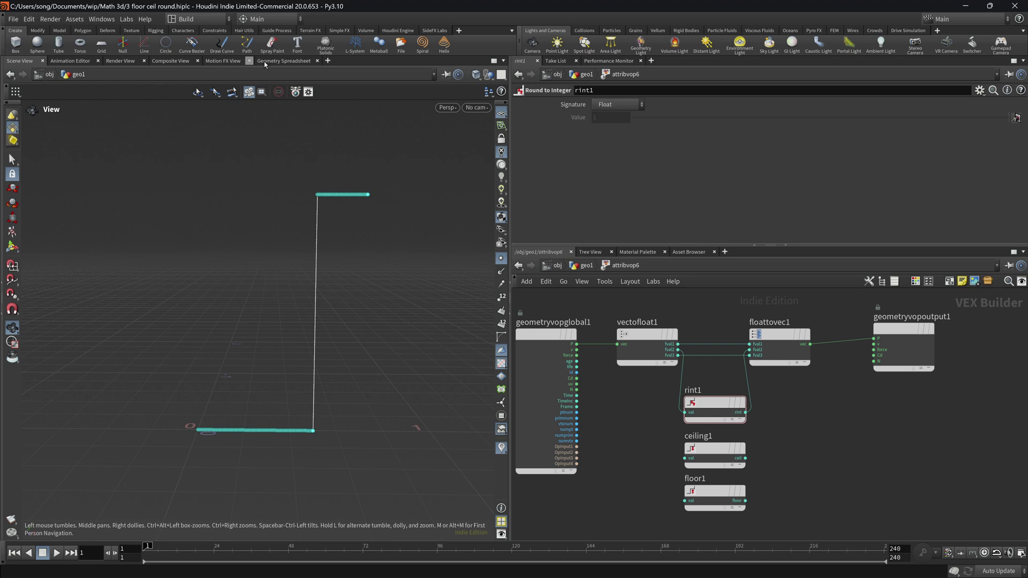
Step: Compare the rounded P[y] values of points 176 and 177 in the geometry spreadsheet
{"action": "left_click", "coordinate": [283, 61]}
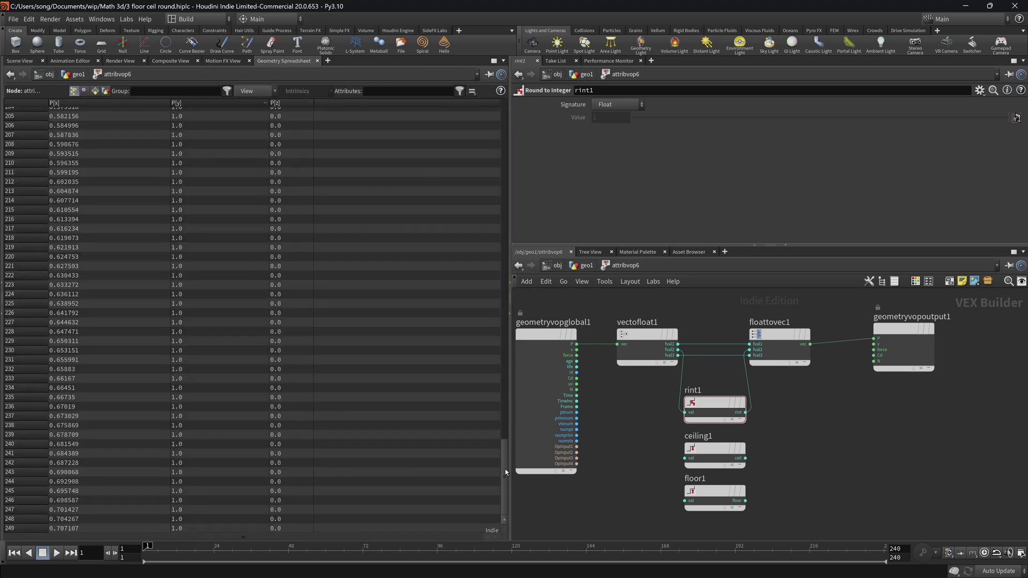
{"action": "left_click_drag", "start_coordinate": [505, 468], "coordinate": [509, 376]}
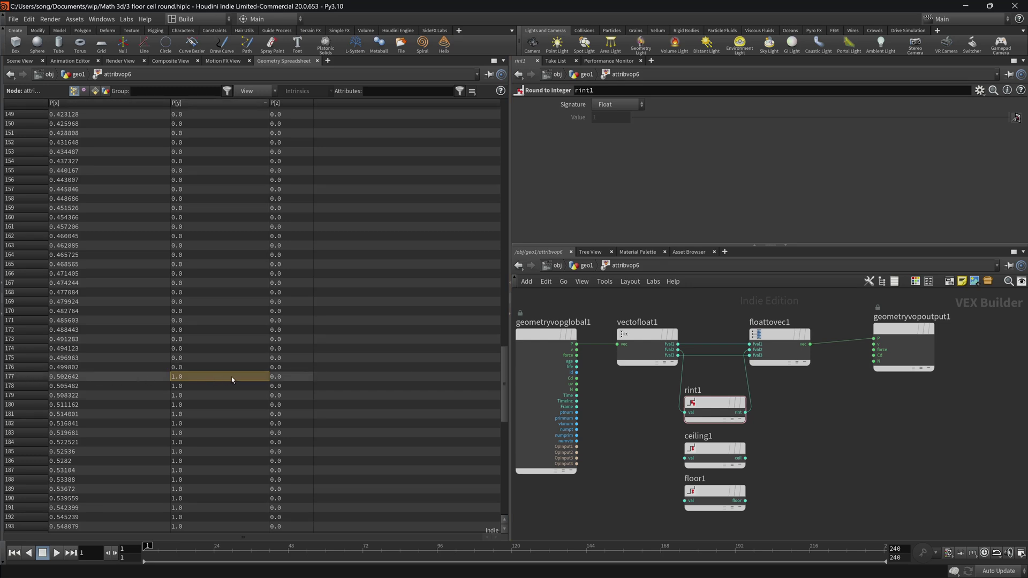
{"action": "left_click", "coordinate": [189, 368]}
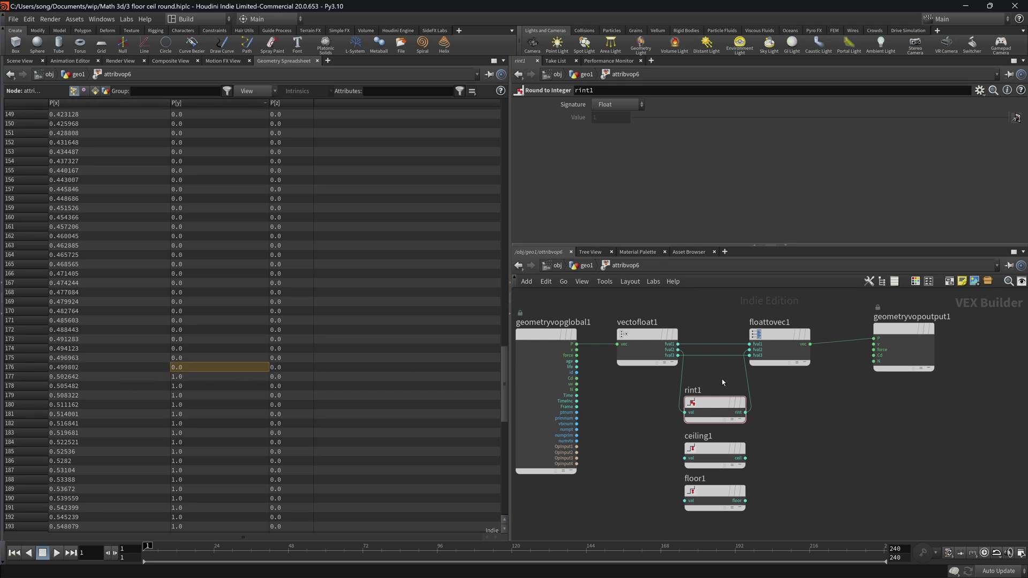
Step: Lengthen the line4 source line beyond 5.127 units so the rounded staircase ends in a full top step
{"action": "left_click", "coordinate": [20, 61]}
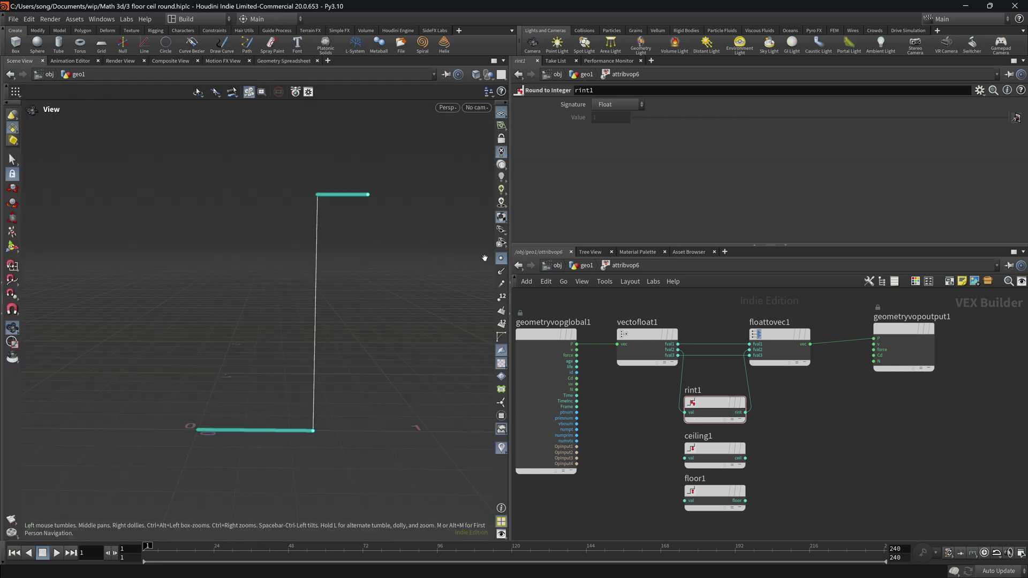
{"action": "left_click", "coordinate": [585, 265]}
{"action": "left_click", "coordinate": [851, 319]}
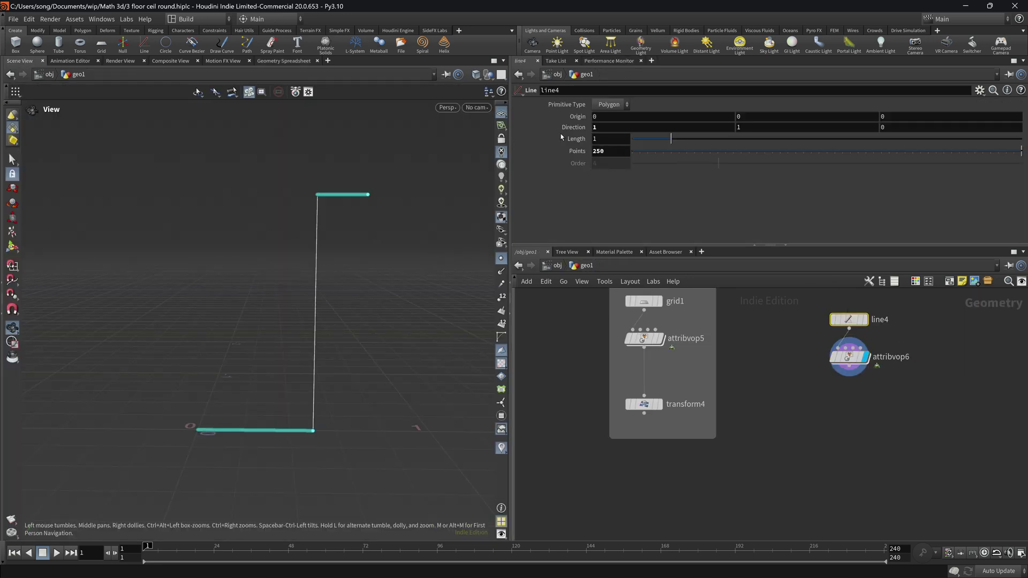
{"action": "left_click_drag", "start_coordinate": [810, 144], "coordinate": [1001, 145]}
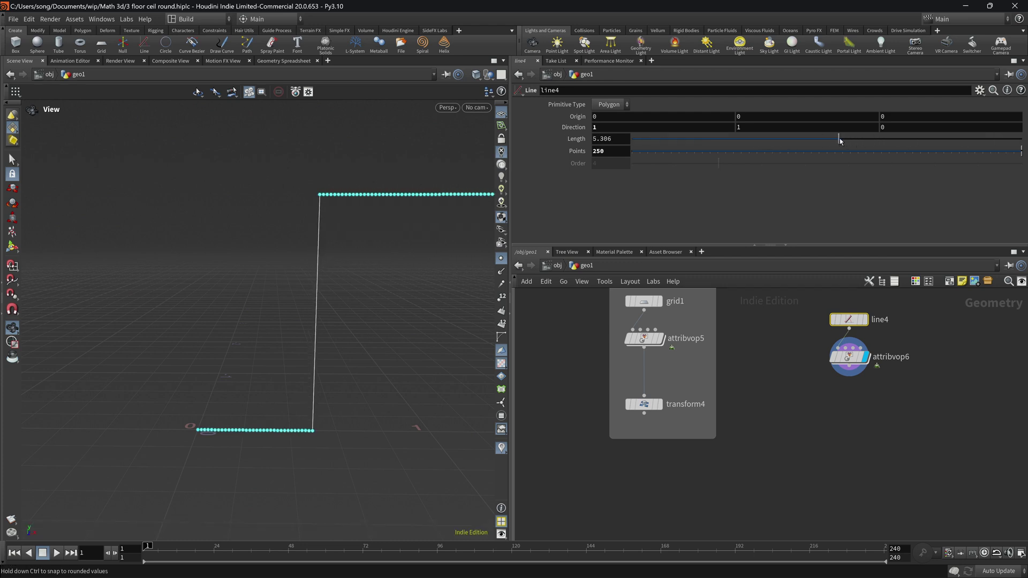
{"action": "left_click_drag", "start_coordinate": [840, 141], "coordinate": [832, 139]}
{"action": "right_click_drag", "start_coordinate": [404, 196], "coordinate": [257, 211]}
{"action": "middle_click_drag", "start_coordinate": [443, 213], "coordinate": [328, 337]}
{"action": "middle_click_drag", "start_coordinate": [431, 248], "coordinate": [365, 261]}
{"action": "scroll", "coordinate": [364, 265], "scroll_direction": "down", "scroll_amount": 6}
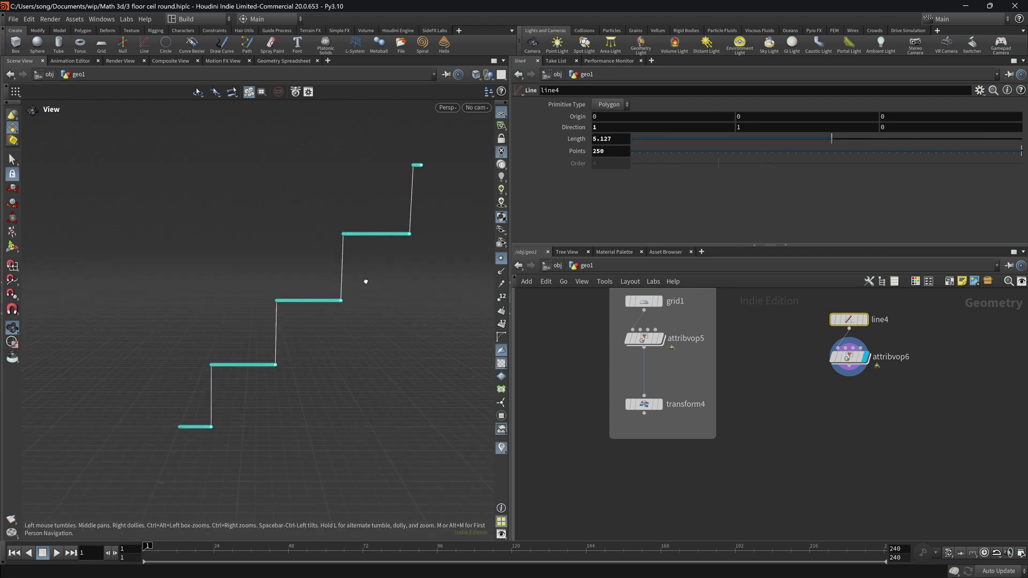
{"action": "left_click_drag", "start_coordinate": [842, 142], "coordinate": [880, 141]}
{"action": "mouse_move", "coordinate": [403, 261]}
{"action": "left_mouse_down"}
{"action": "mouse_move", "coordinate": [349, 267]}
{"action": "mouse_move", "coordinate": [386, 266]}
{"action": "left_mouse_up"}
Step: Inside attribvop6, wire the Vector to Float's fval2 straight into the Float to Vector's fval2, bypassing the rounding
{"action": "left_click", "coordinate": [848, 357]}
{"action": "left_click_drag", "start_coordinate": [282, 291], "coordinate": [366, 327]}
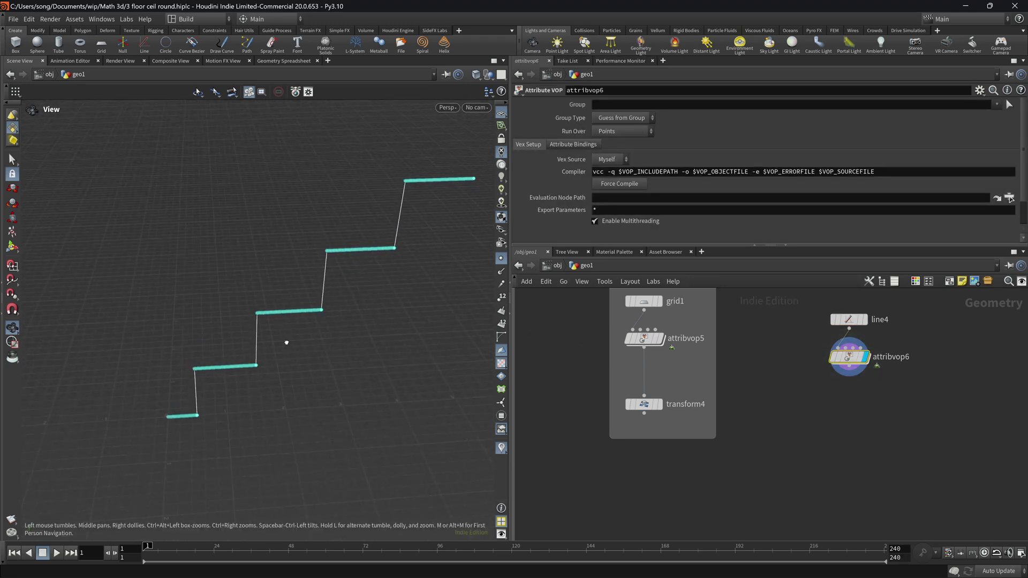
{"action": "left_click_drag", "start_coordinate": [280, 340], "coordinate": [195, 368]}
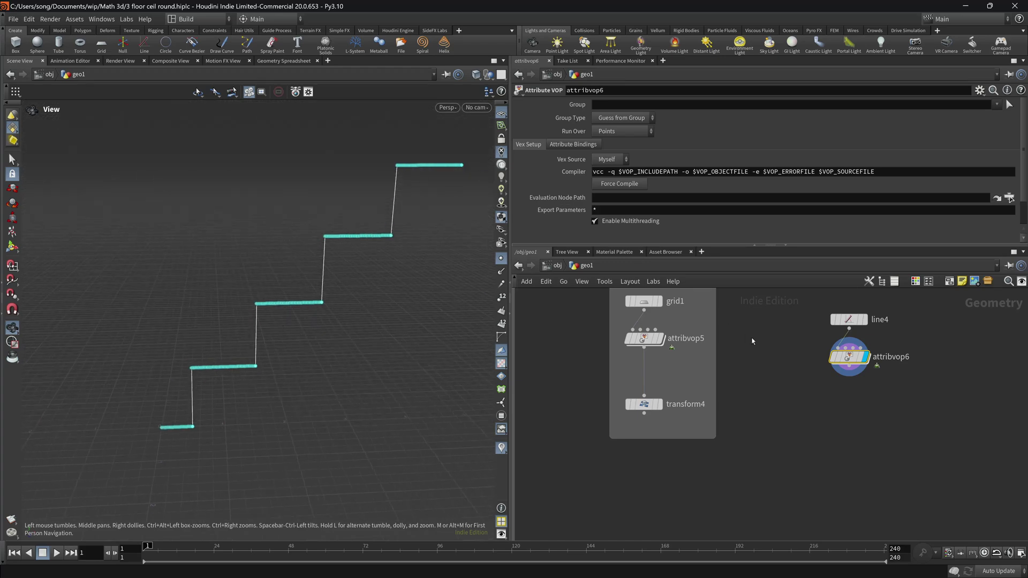
{"action": "key", "text": "Return"}
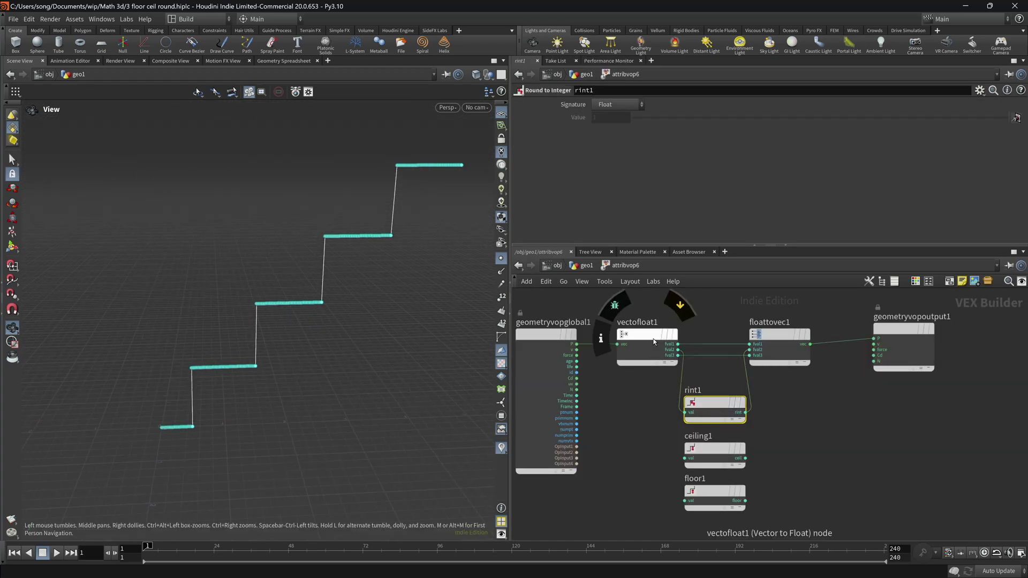
{"action": "left_click_drag", "start_coordinate": [678, 350], "coordinate": [749, 350]}
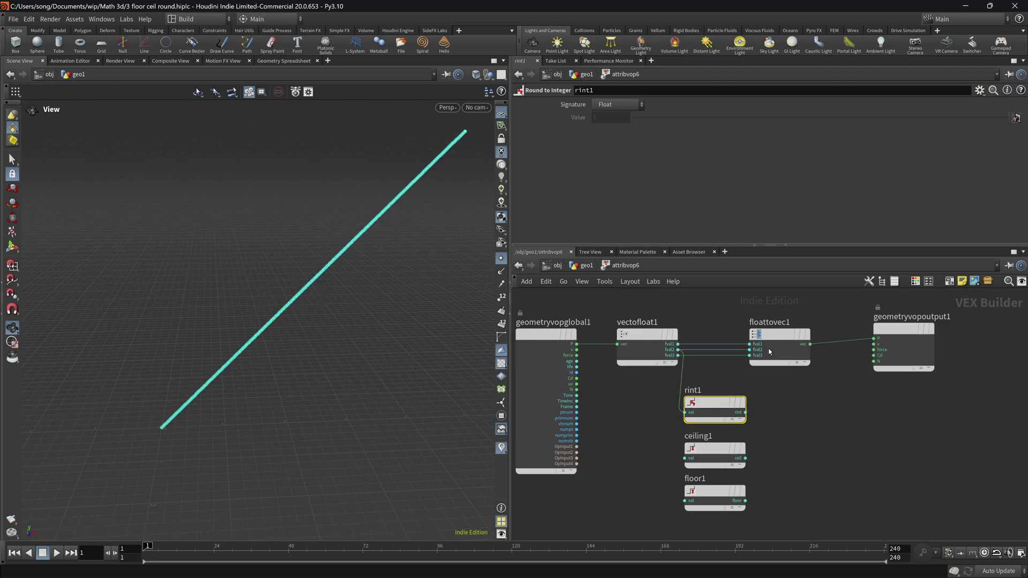
Step: Examine the longer line's unrounded P values in the geometry spreadsheet from point 0 up past 2.0
{"action": "left_click", "coordinate": [284, 60]}
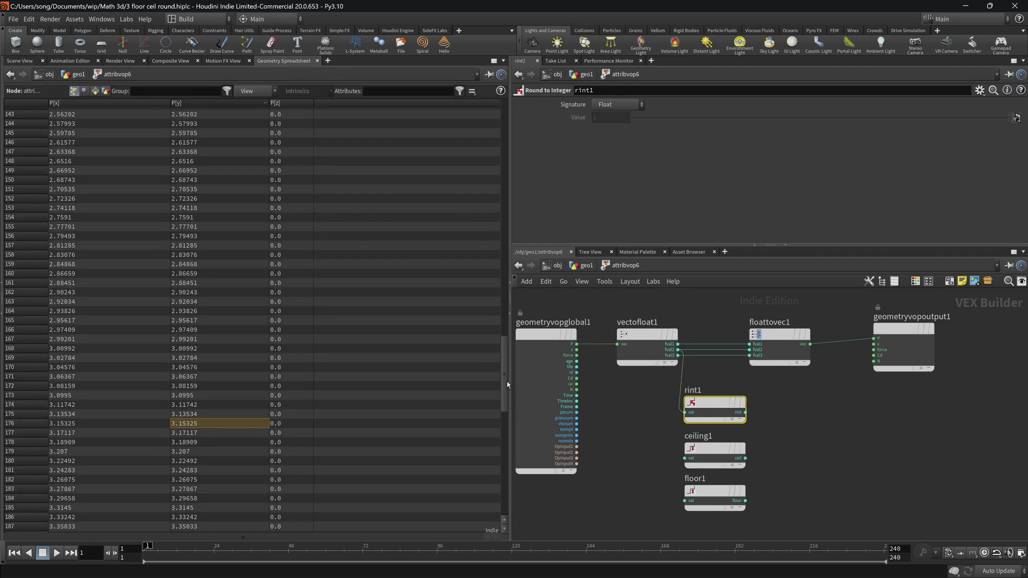
{"action": "left_click_drag", "start_coordinate": [505, 381], "coordinate": [510, 137]}
{"action": "left_click", "coordinate": [207, 113]}
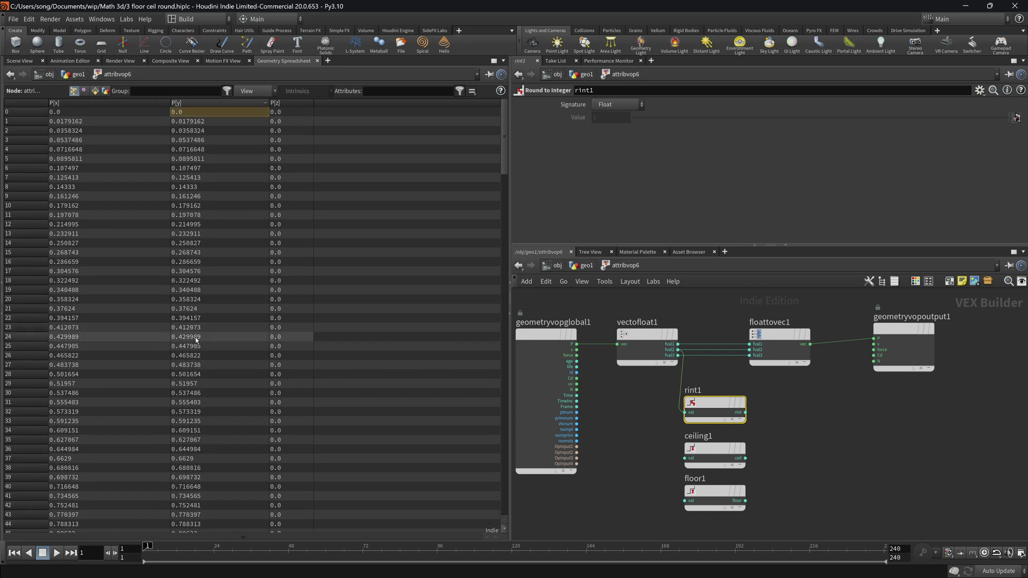
{"action": "scroll", "coordinate": [209, 402], "scroll_direction": "down", "scroll_amount": 5}
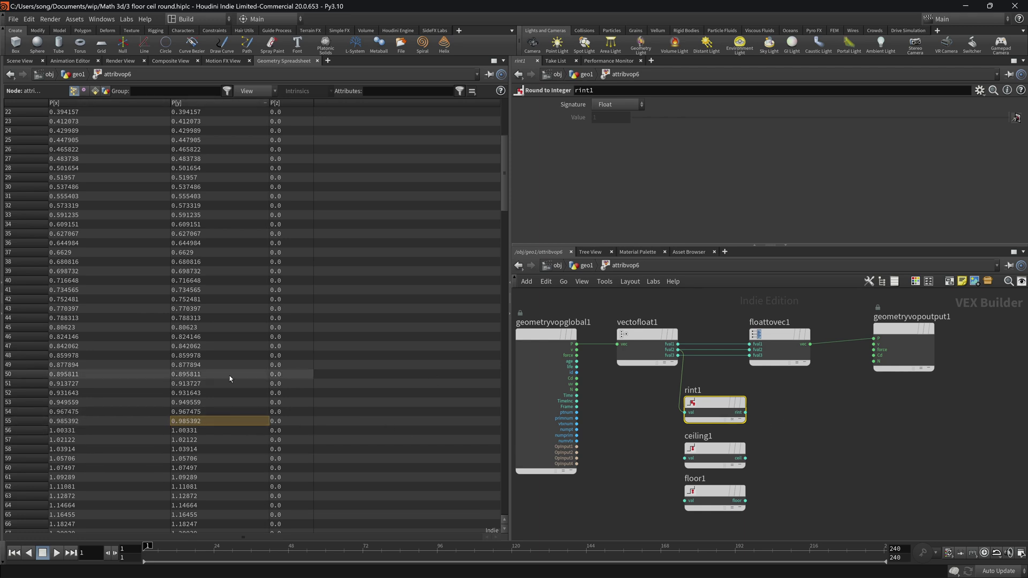
{"action": "scroll", "coordinate": [205, 392], "scroll_direction": "down", "scroll_amount": 4}
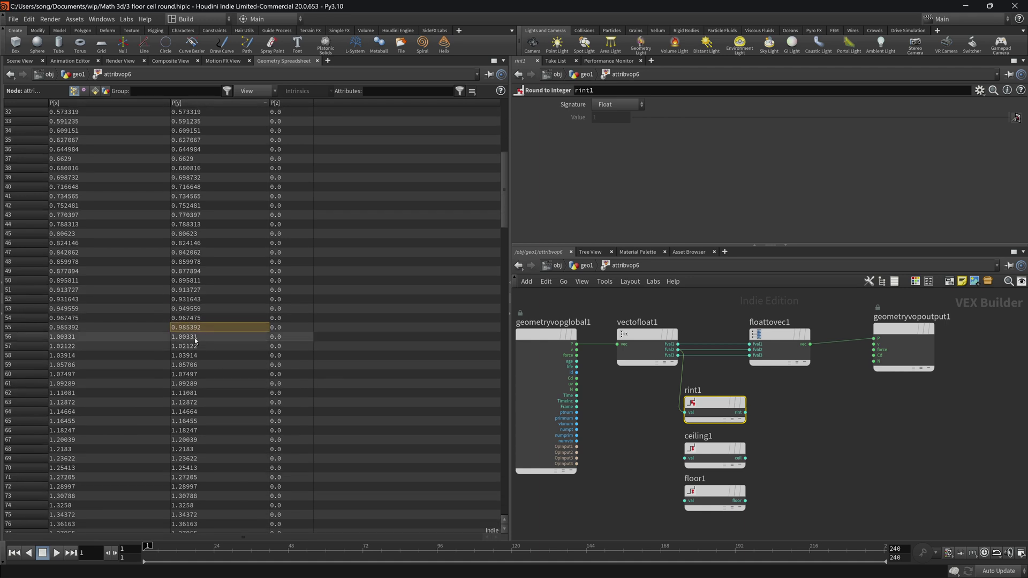
{"action": "scroll", "coordinate": [225, 420], "scroll_direction": "down", "scroll_amount": 15}
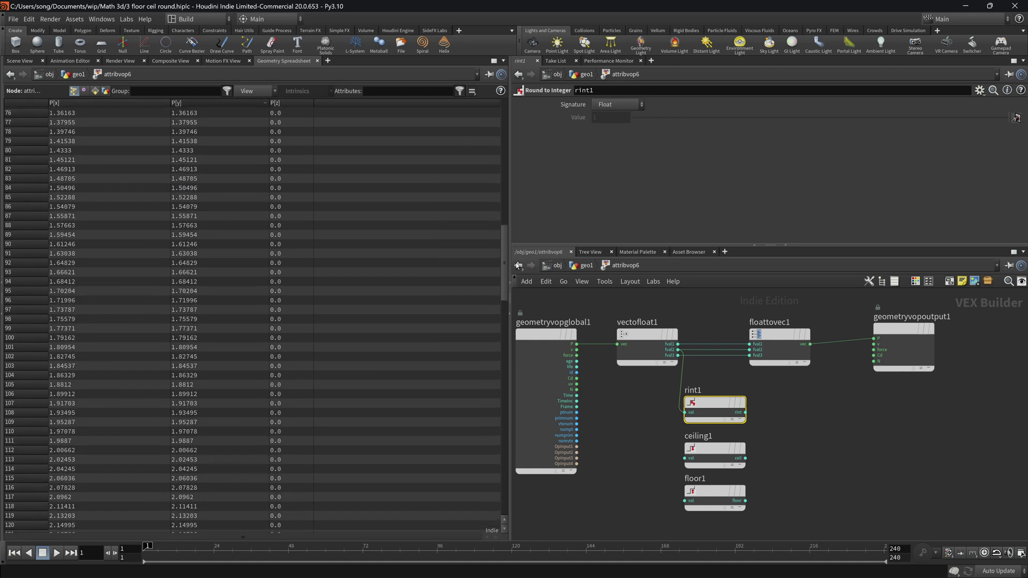
{"action": "scroll", "coordinate": [375, 384], "scroll_direction": "up", "scroll_amount": 8}
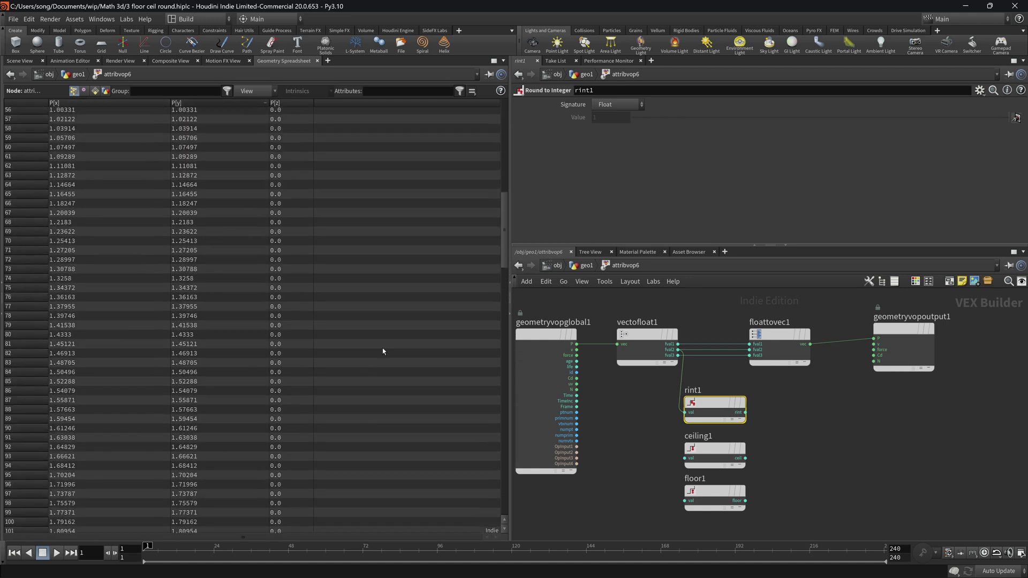
Step: Return to the scene view and reconnect the Round to Integer output to the Float to Vector's fval2
{"action": "key", "text": "alt+1"}
{"action": "middle_click_drag", "start_coordinate": [818, 426], "coordinate": [750, 434]}
{"action": "scroll", "coordinate": [750, 434], "scroll_direction": "up", "scroll_amount": 1}
{"action": "left_click", "coordinate": [657, 415]}
{"action": "left_click", "coordinate": [662, 340]}
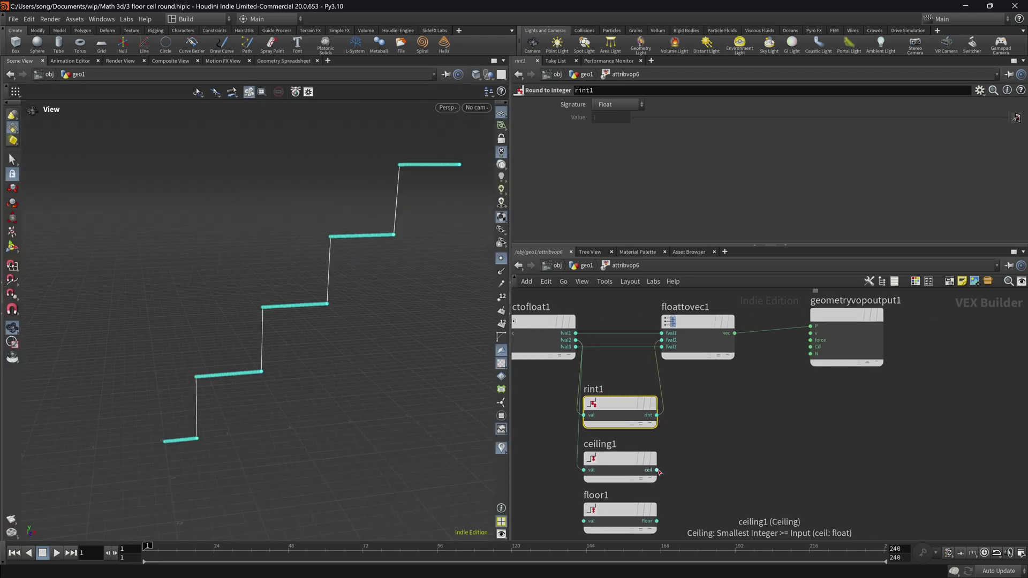
Step: Feed the Ceiling node's output into the Float to Vector's fval2 in place of the rounded value and inspect the first steps
{"action": "left_click", "coordinate": [656, 470]}
{"action": "left_click", "coordinate": [663, 340]}
{"action": "left_click_drag", "start_coordinate": [188, 383], "coordinate": [117, 375]}
{"action": "right_click_drag", "start_coordinate": [117, 374], "coordinate": [301, 375]}
{"action": "middle_click_drag", "start_coordinate": [302, 374], "coordinate": [227, 281]}
{"action": "scroll", "coordinate": [222, 454], "scroll_direction": "down", "scroll_amount": 1}
{"action": "left_click_drag", "start_coordinate": [194, 487], "coordinate": [186, 500]}
{"action": "left_click_drag", "start_coordinate": [298, 250], "coordinate": [234, 394]}
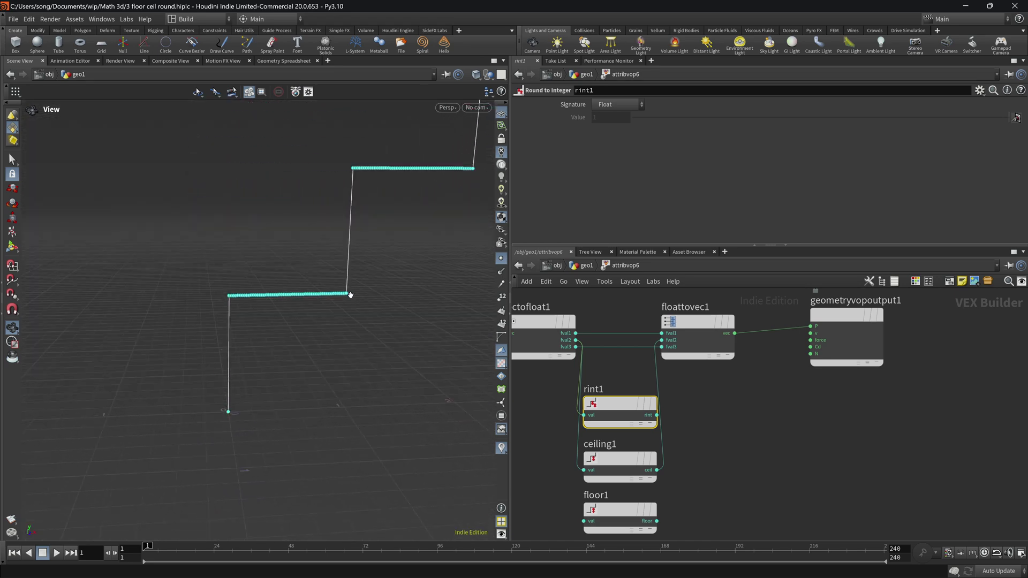
Step: Examine the ceiling-processed P[y] values in the geometry spreadsheet around the point where P[x] crosses 1
{"action": "left_click", "coordinate": [283, 61]}
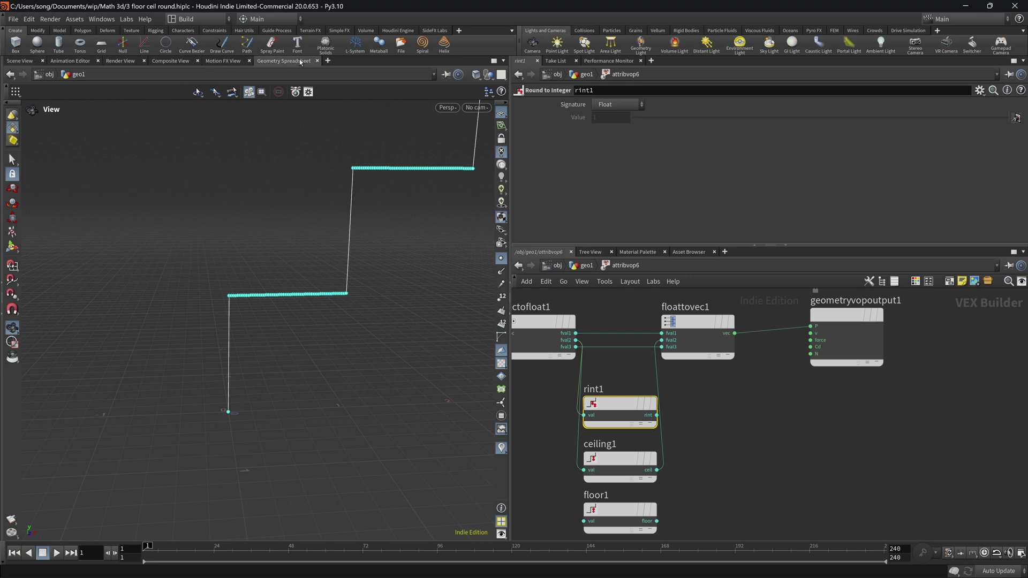
{"action": "scroll", "coordinate": [160, 406], "scroll_direction": "down", "scroll_amount": 2}
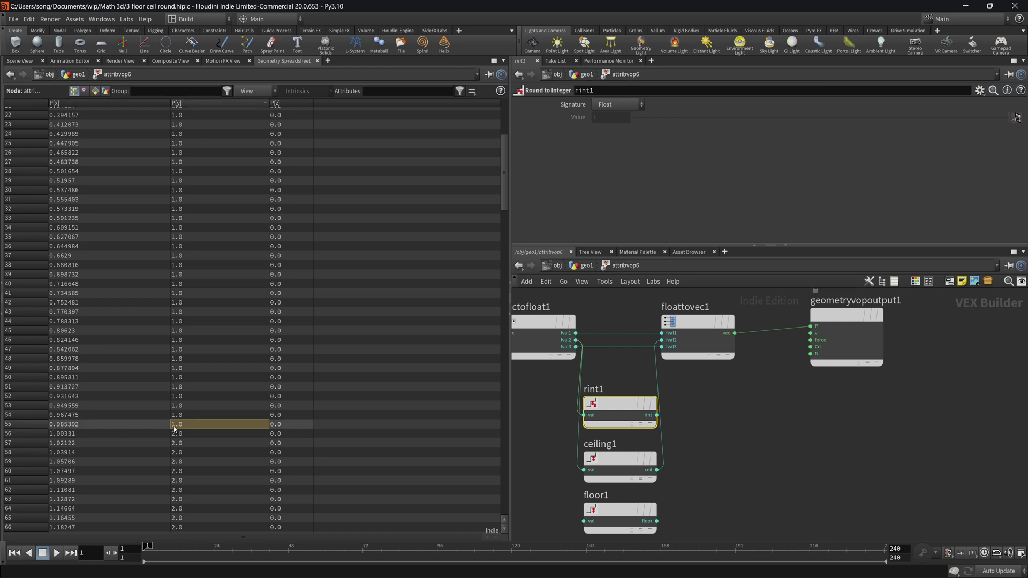
Step: Examine the ceiling-processed P[y] values in the geometry spreadsheet from point 56 to where P[x] crosses 2
{"action": "left_click", "coordinate": [84, 435]}
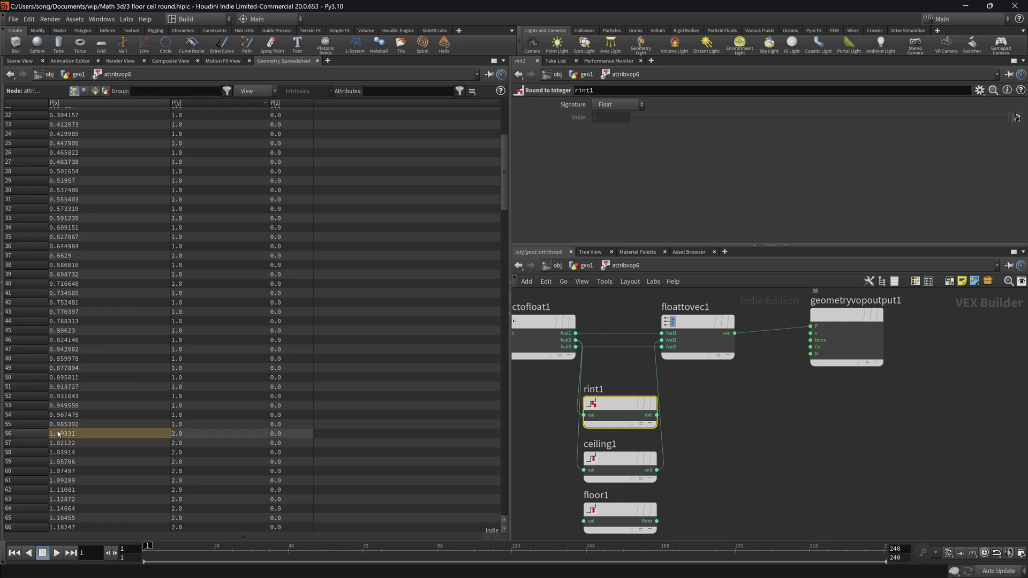
{"action": "scroll", "coordinate": [147, 437], "scroll_direction": "down", "scroll_amount": 11}
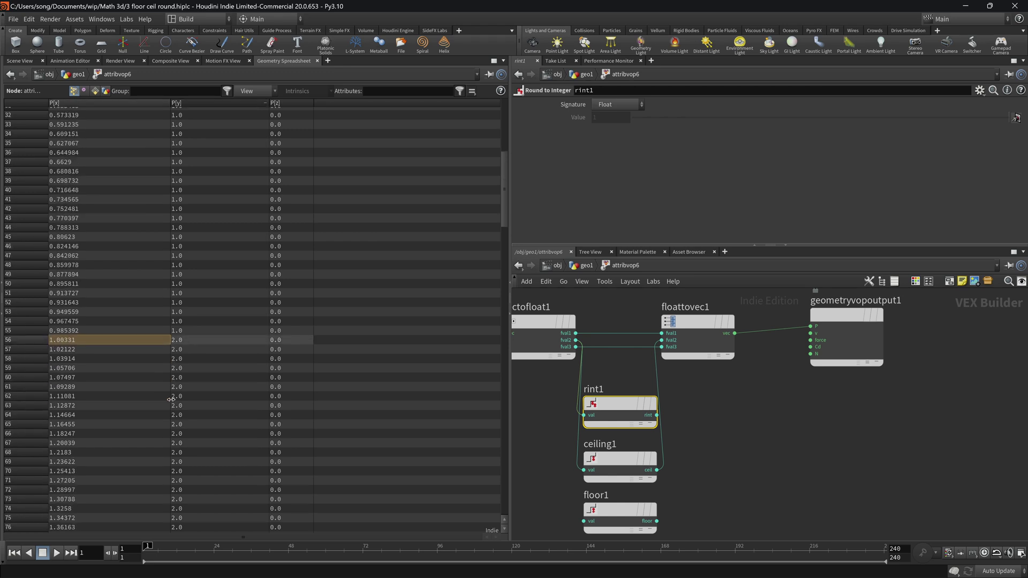
{"action": "scroll", "coordinate": [158, 392], "scroll_direction": "down", "scroll_amount": 7}
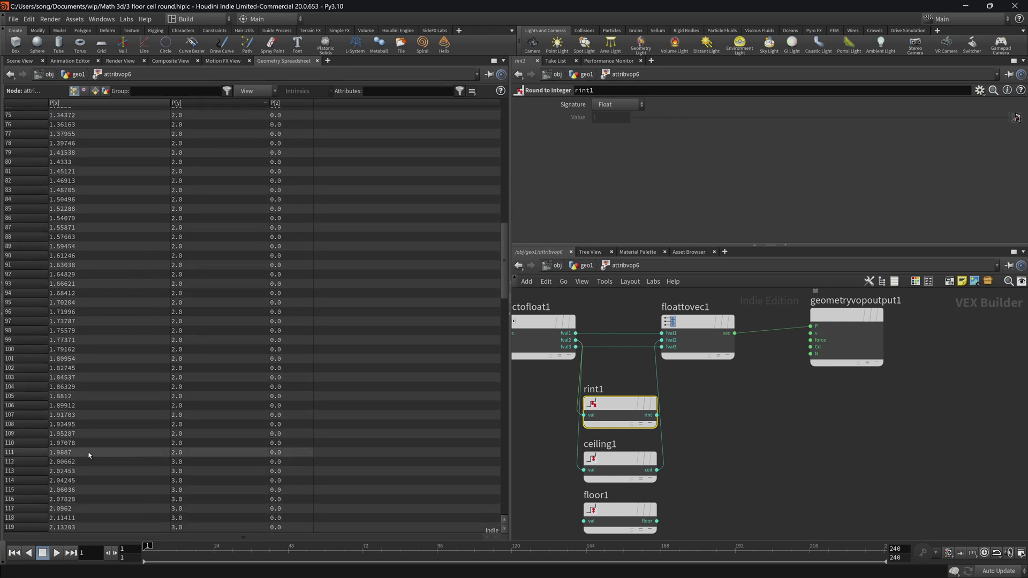
{"action": "left_click", "coordinate": [67, 453]}
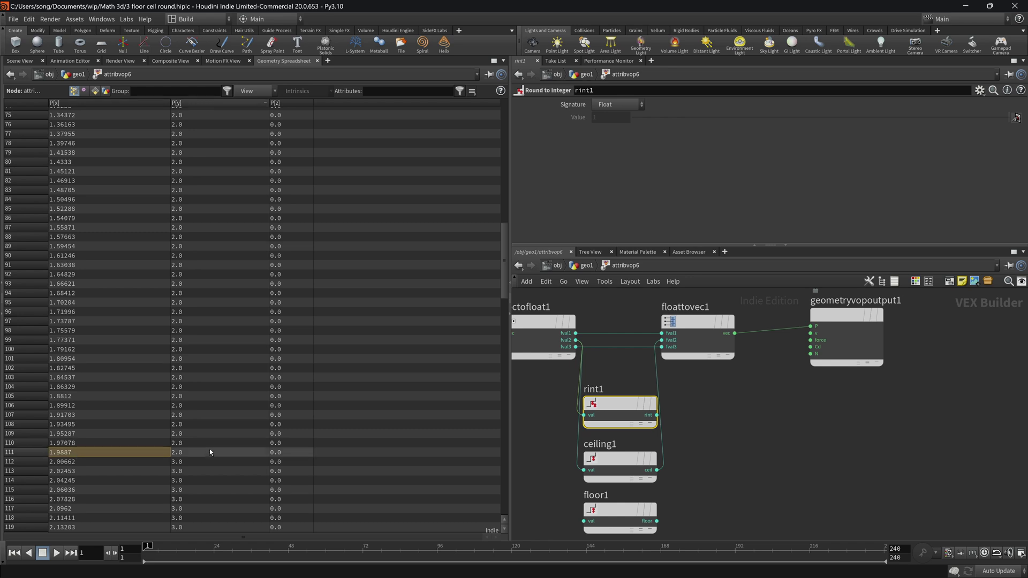
{"action": "left_click", "coordinate": [99, 460]}
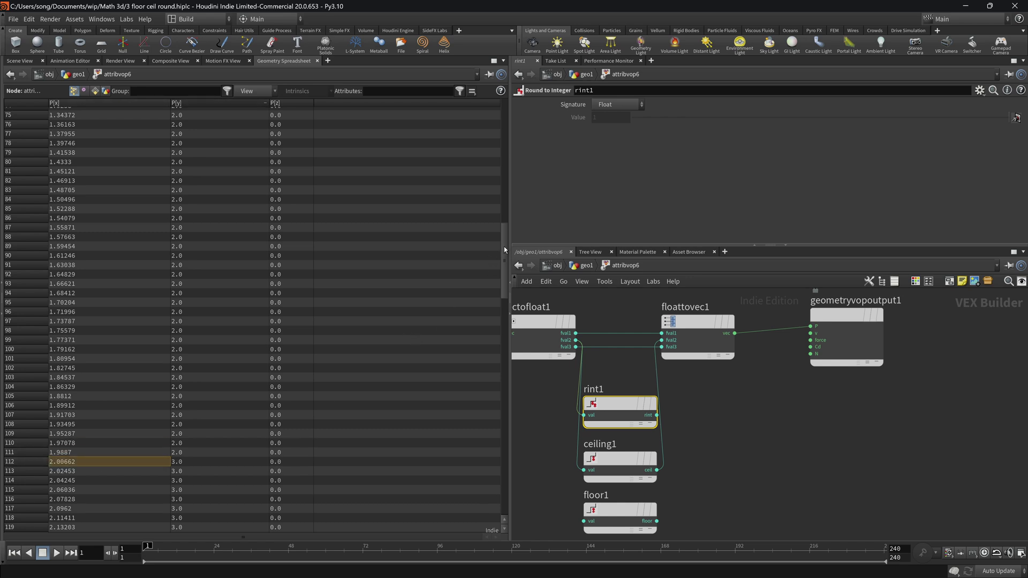
{"action": "left_click_drag", "start_coordinate": [504, 250], "coordinate": [503, 122]}
Step: Inspect the full ceiling-shaped staircase in the scene view and select the Floor node in the VOP network
{"action": "left_click", "coordinate": [23, 61]}
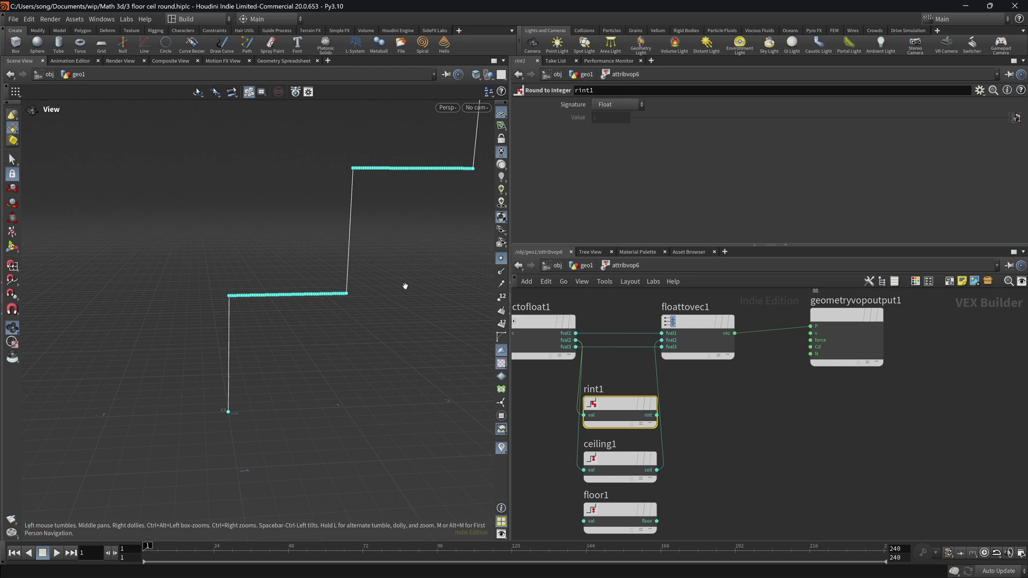
{"action": "right_click_drag", "start_coordinate": [405, 286], "coordinate": [358, 264]}
{"action": "mouse_move", "coordinate": [359, 245]}
{"action": "left_mouse_down"}
{"action": "mouse_move", "coordinate": [367, 245]}
{"action": "mouse_move", "coordinate": [355, 248]}
{"action": "left_mouse_up"}
{"action": "middle_click_drag", "start_coordinate": [615, 393], "coordinate": [661, 380]}
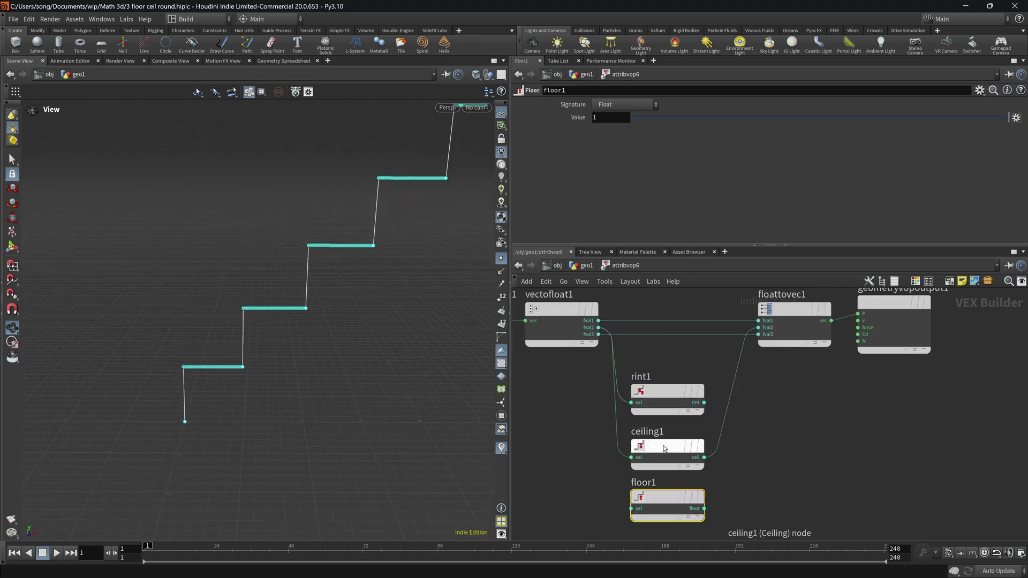
{"action": "left_click", "coordinate": [665, 497]}
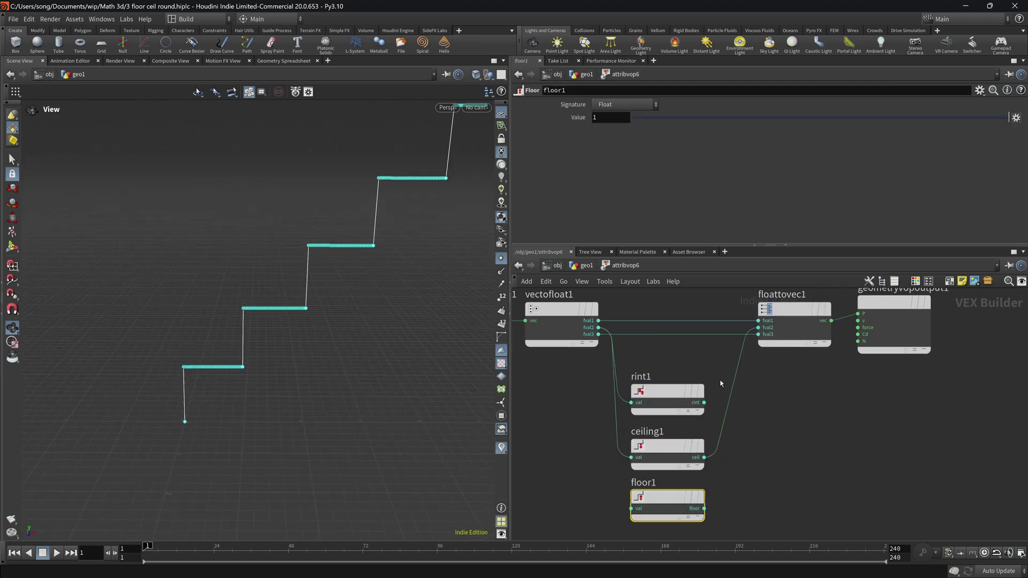
Step: Recheck the ceiling-processed P[y] values in the geometry spreadsheet from point 0 through the crossings of 1 and 2
{"action": "left_click", "coordinate": [283, 61]}
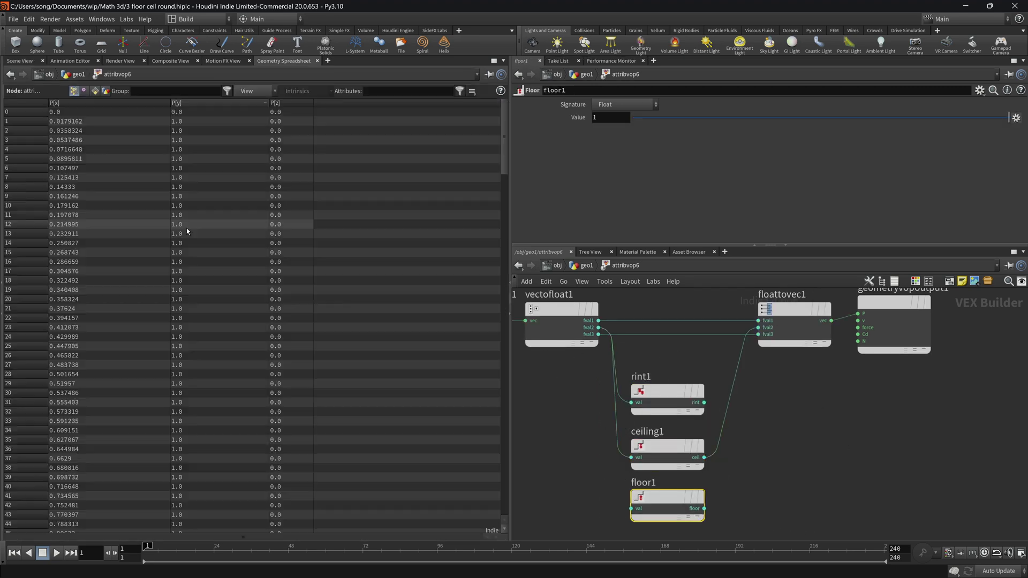
{"action": "scroll", "coordinate": [186, 240], "scroll_direction": "down", "scroll_amount": 6}
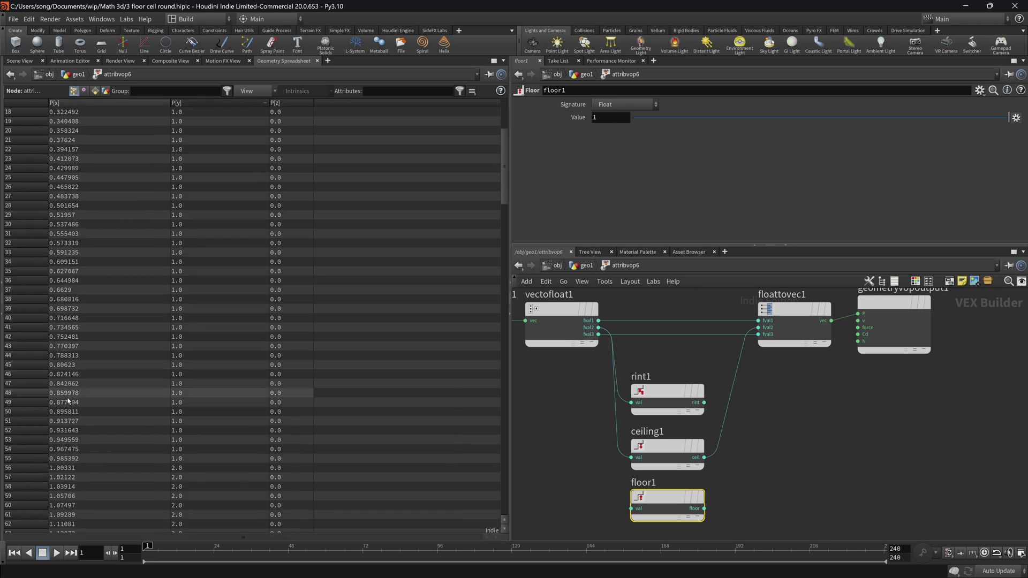
{"action": "scroll", "coordinate": [88, 415], "scroll_direction": "down", "scroll_amount": 1}
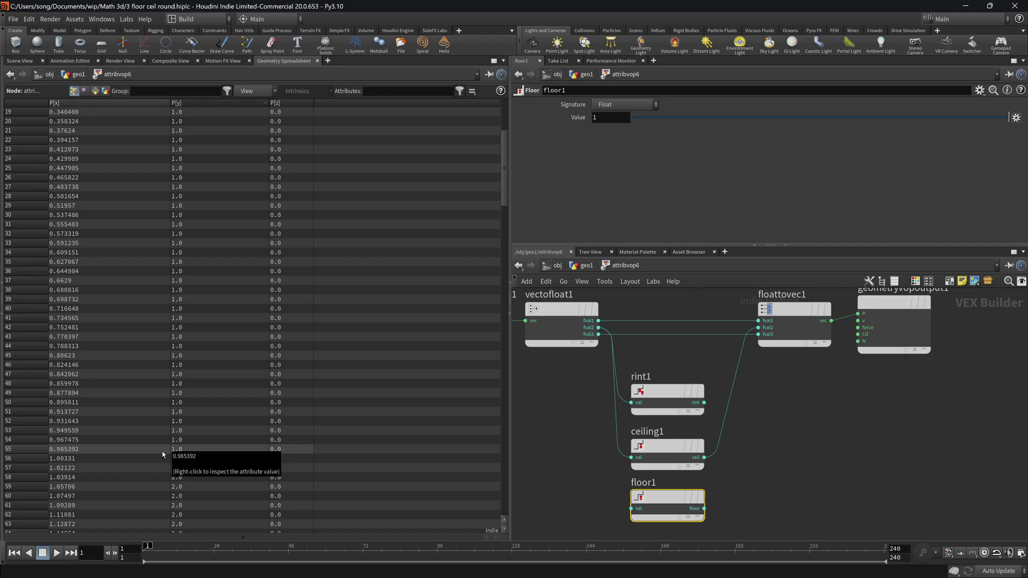
{"action": "scroll", "coordinate": [158, 453], "scroll_direction": "down", "scroll_amount": 5}
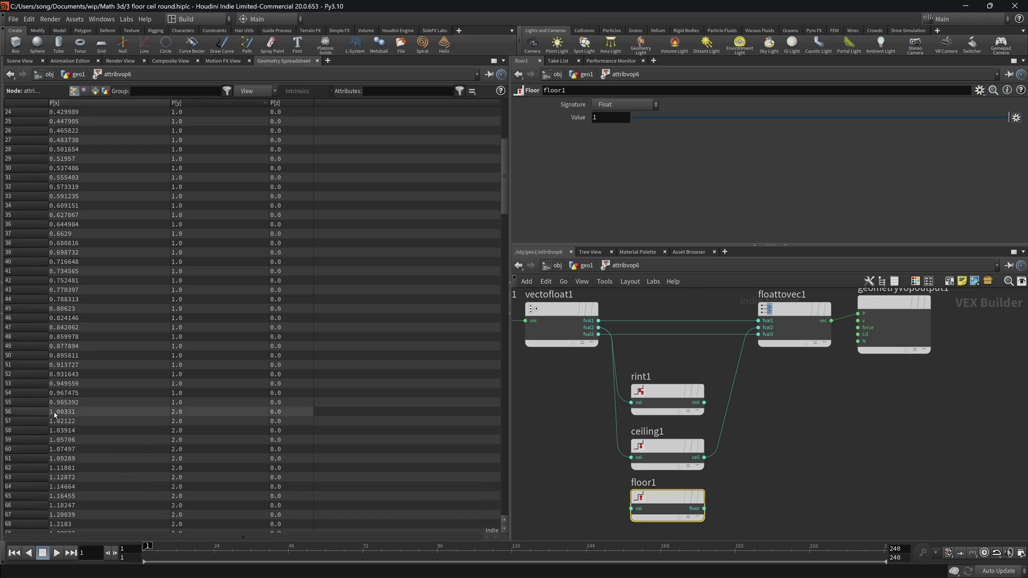
{"action": "scroll", "coordinate": [104, 415], "scroll_direction": "down", "scroll_amount": 12}
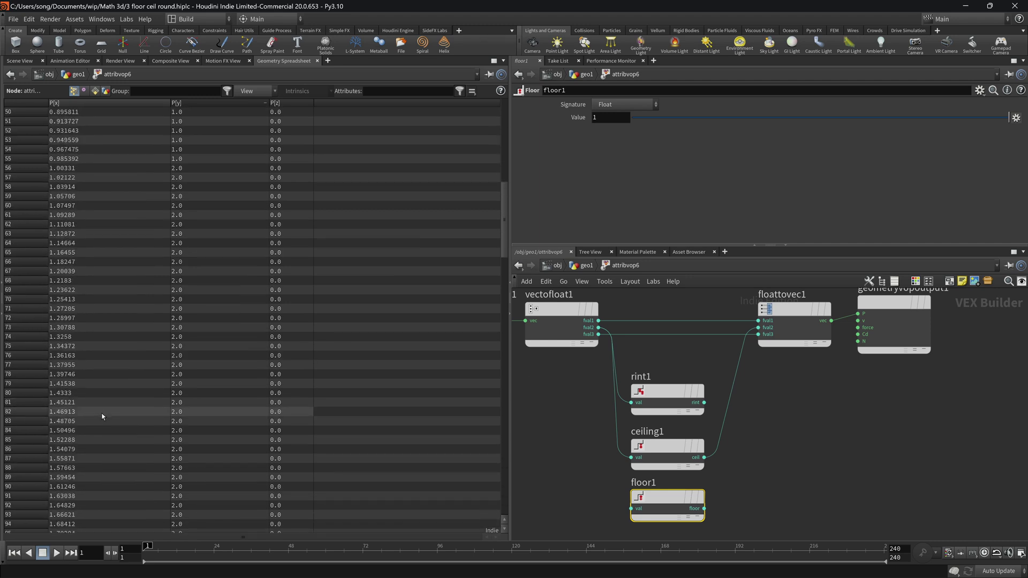
{"action": "scroll", "coordinate": [109, 424], "scroll_direction": "down", "scroll_amount": 2}
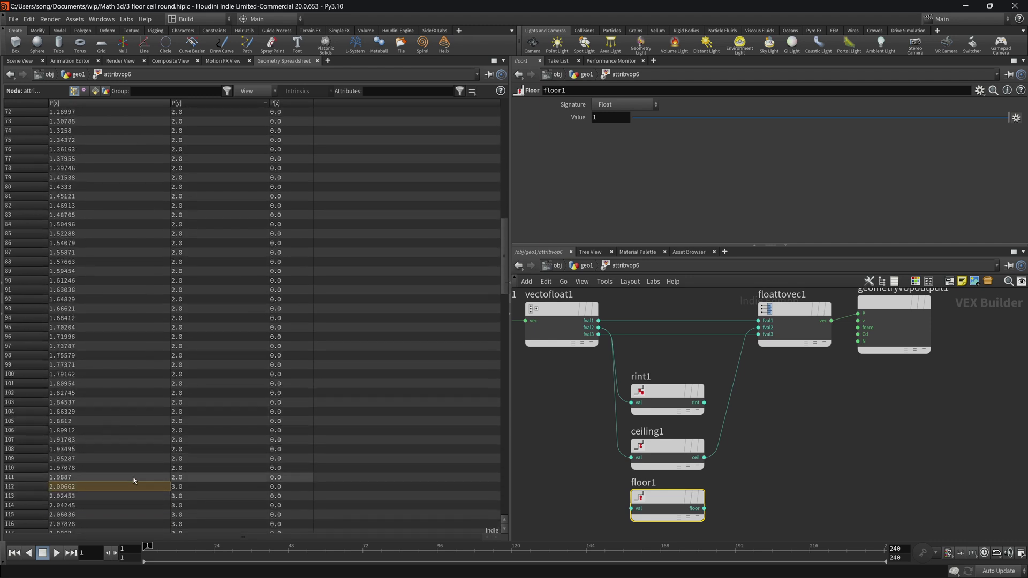
Step: In the scene view layout, wire Vector to Float's fval2 into the Floor node and feed its output into Float to Vector's fval2
{"action": "left_click", "coordinate": [20, 60]}
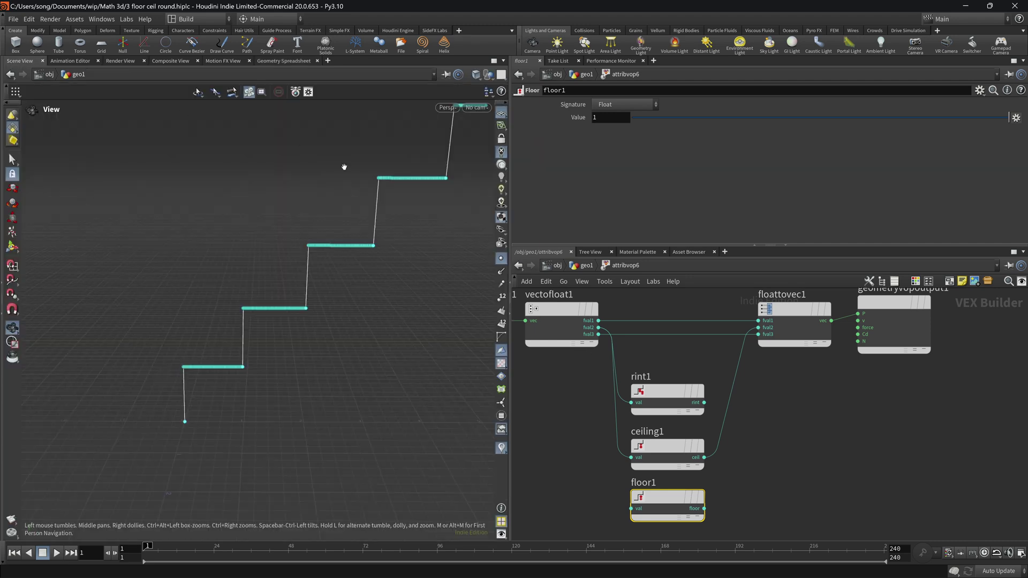
{"action": "middle_click_drag", "start_coordinate": [797, 470], "coordinate": [789, 475]}
{"action": "left_click_drag", "start_coordinate": [592, 337], "coordinate": [630, 522]}
{"action": "left_click", "coordinate": [637, 523]}
{"action": "left_click", "coordinate": [695, 515]}
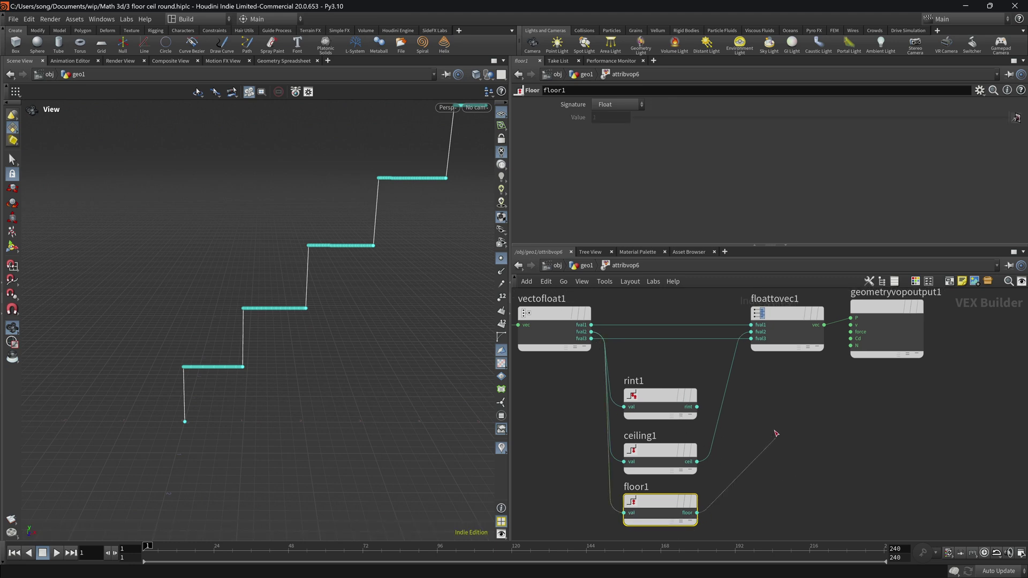
{"action": "left_click", "coordinate": [752, 333]}
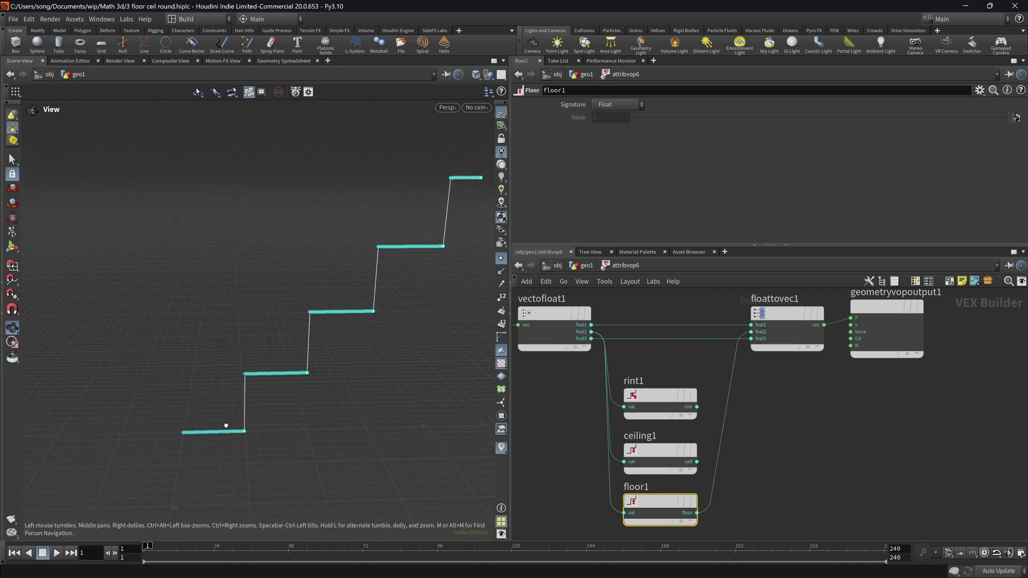
Step: Inspect the floor-shaped steps up close in the viewport, from the origin to the rise at 1
{"action": "left_click_drag", "start_coordinate": [294, 360], "coordinate": [169, 383]}
{"action": "right_click_drag", "start_coordinate": [169, 383], "coordinate": [276, 377]}
{"action": "middle_click_drag", "start_coordinate": [396, 346], "coordinate": [222, 401]}
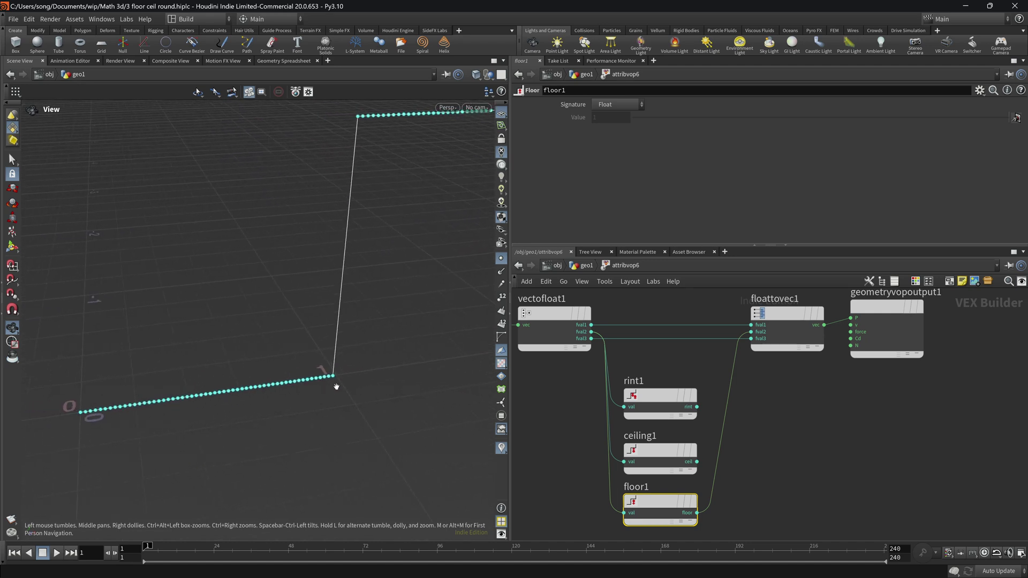
{"action": "right_click_drag", "start_coordinate": [336, 386], "coordinate": [449, 230]}
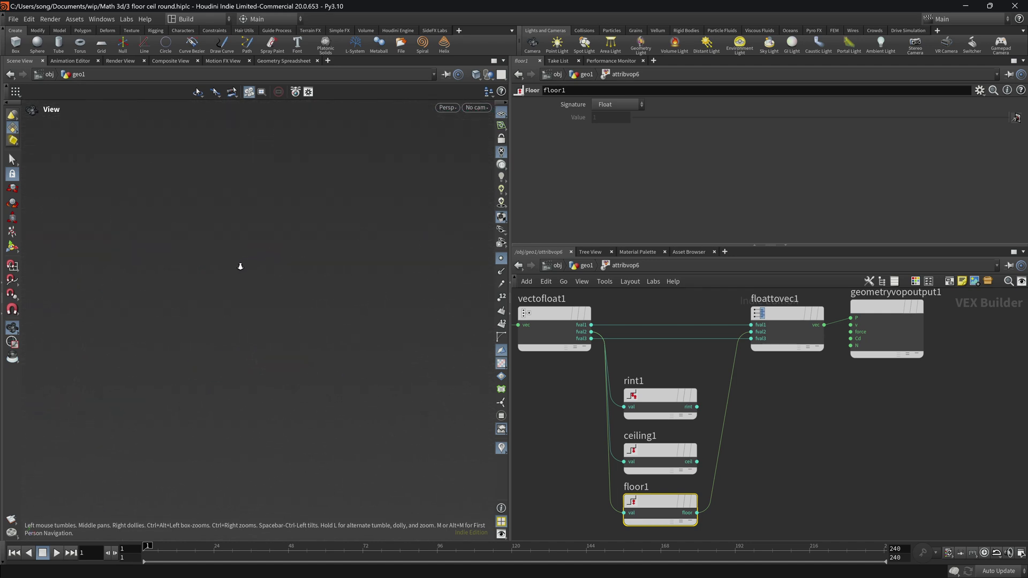
{"action": "left_click_drag", "start_coordinate": [236, 267], "coordinate": [217, 288]}
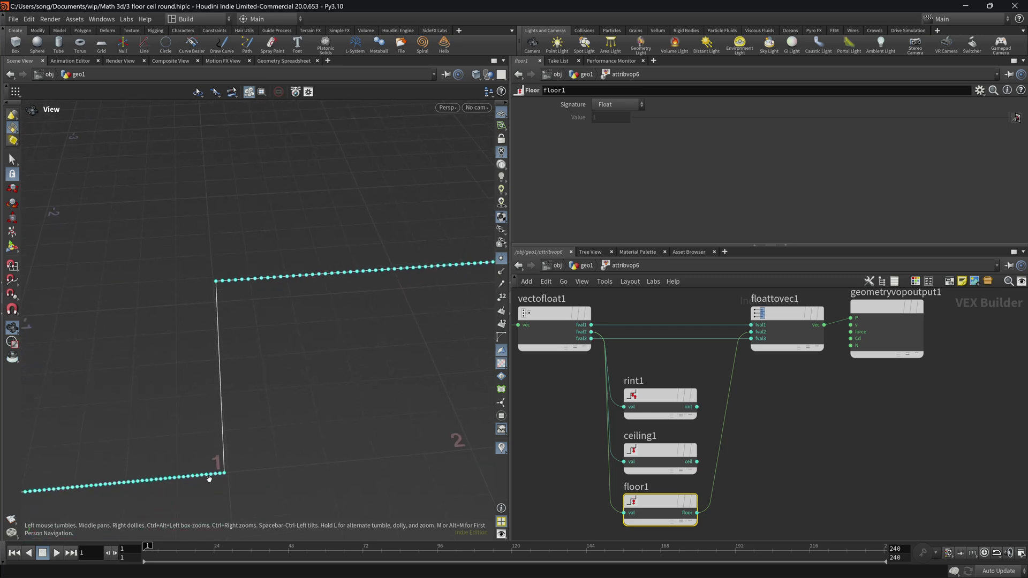
{"action": "left_click_drag", "start_coordinate": [382, 290], "coordinate": [273, 328]}
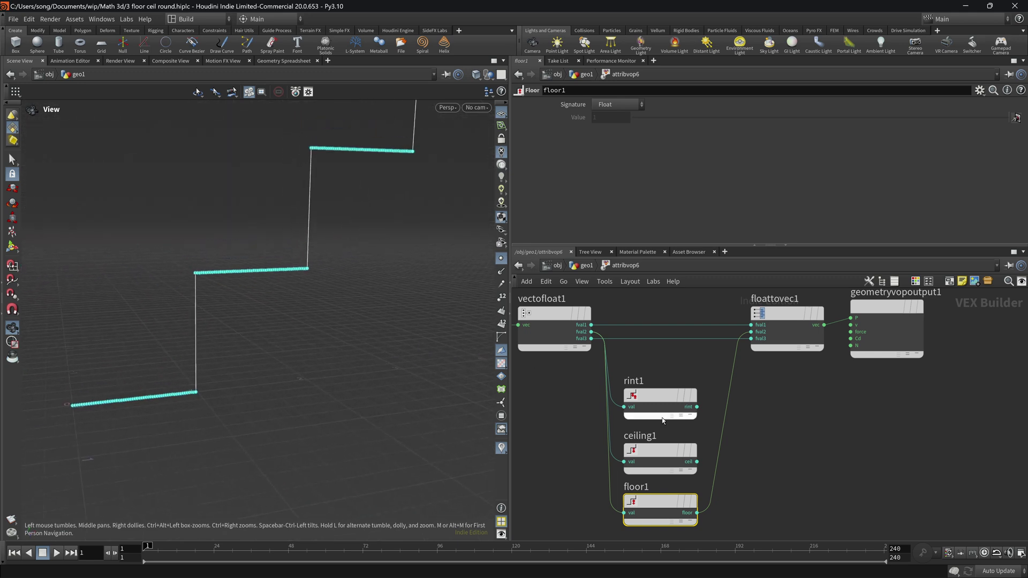
Step: Shift the Round to Integer, Ceiling and Floor nodes slightly upward in the network
{"action": "left_click_drag", "start_coordinate": [656, 412], "coordinate": [651, 390]}
{"action": "left_click_drag", "start_coordinate": [662, 458], "coordinate": [662, 437]}
{"action": "left_click_drag", "start_coordinate": [661, 504], "coordinate": [661, 486]}
Step: Feed Float to Vector's fval2 from the Ceiling output and from the Round to Integer output, comparing the first steps
{"action": "left_click_drag", "start_coordinate": [102, 380], "coordinate": [151, 395]}
{"action": "left_click_drag", "start_coordinate": [696, 441], "coordinate": [751, 332]}
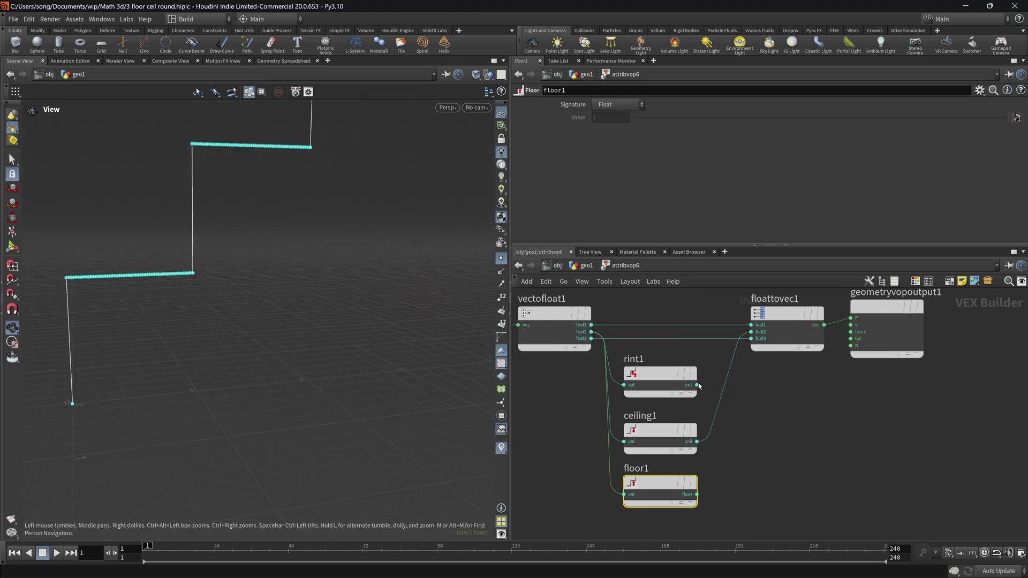
{"action": "left_click_drag", "start_coordinate": [698, 386], "coordinate": [751, 331]}
{"action": "left_click_drag", "start_coordinate": [195, 260], "coordinate": [403, 367]}
{"action": "left_click_drag", "start_coordinate": [212, 450], "coordinate": [227, 405]}
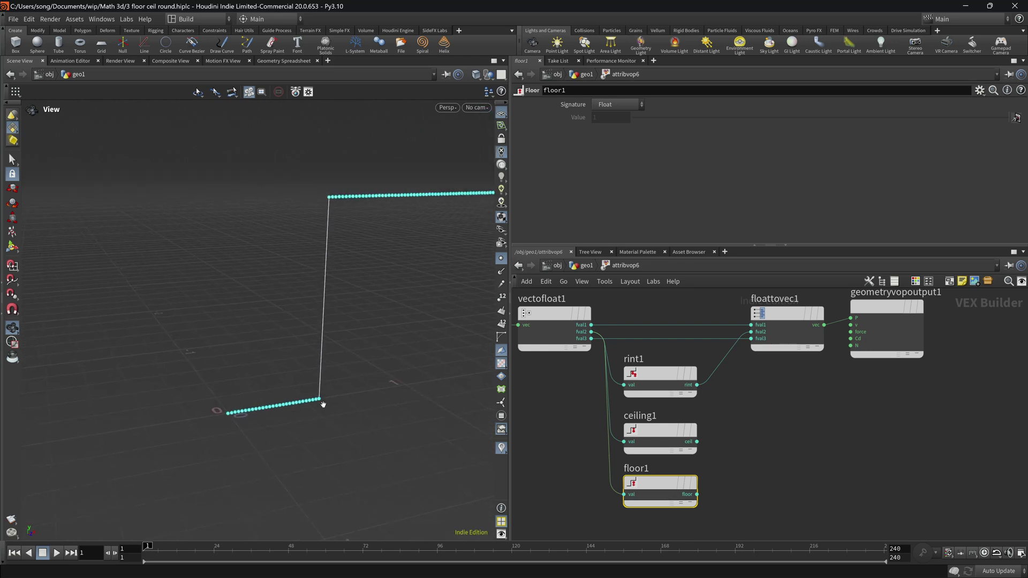
{"action": "mouse_move", "coordinate": [273, 408]}
{"action": "left_mouse_down"}
{"action": "mouse_move", "coordinate": [291, 438]}
{"action": "mouse_move", "coordinate": [269, 410]}
{"action": "left_mouse_up"}
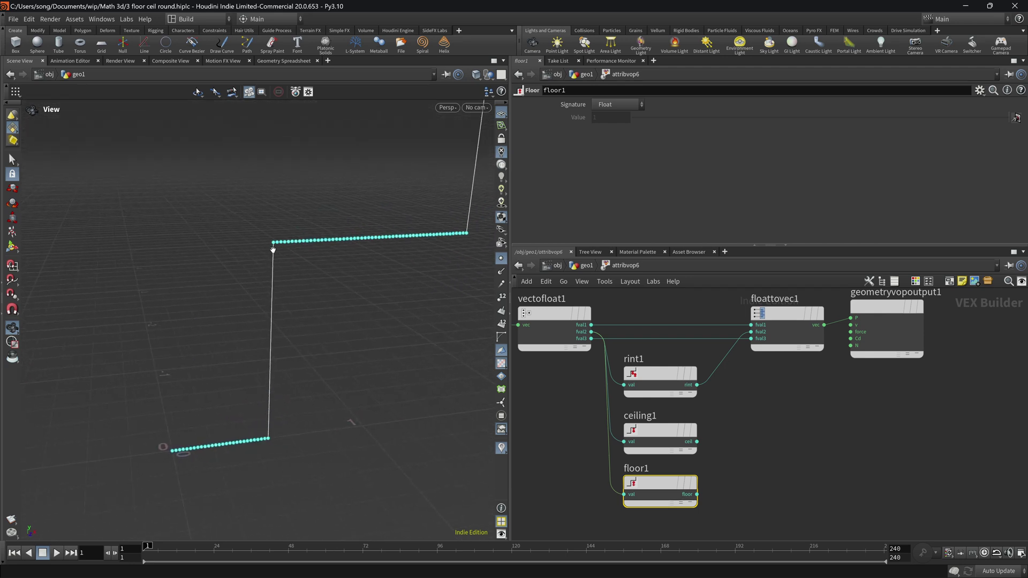
{"action": "mouse_move", "coordinate": [281, 239]}
{"action": "left_mouse_down"}
{"action": "mouse_move", "coordinate": [299, 248]}
{"action": "mouse_move", "coordinate": [268, 243]}
{"action": "mouse_move", "coordinate": [279, 251]}
{"action": "left_mouse_up"}
Step: Go up to the geo1 network and shorten the line4 node's length to 1
{"action": "key", "text": "u"}
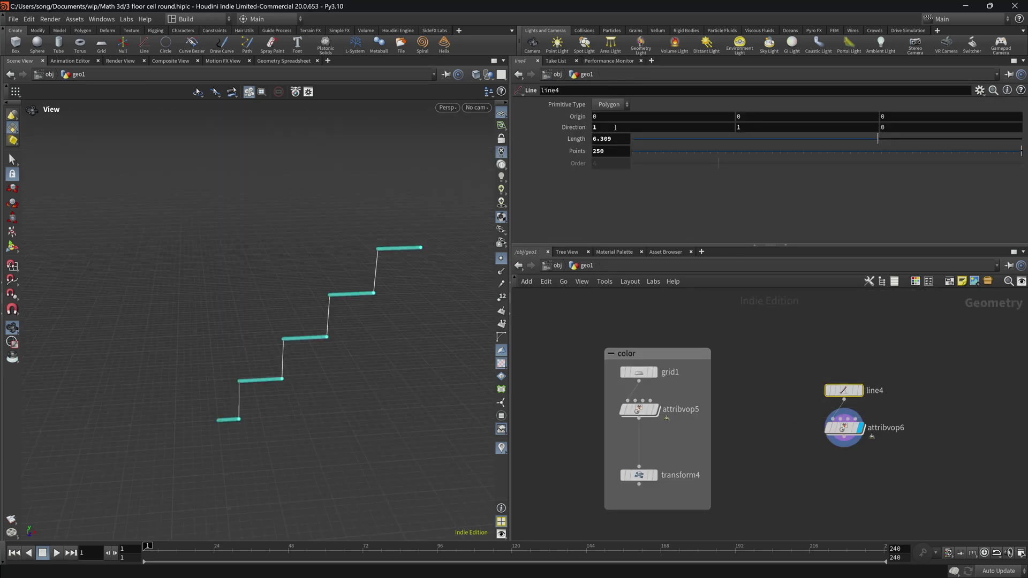
{"action": "left_click_drag", "start_coordinate": [876, 142], "coordinate": [667, 155]}
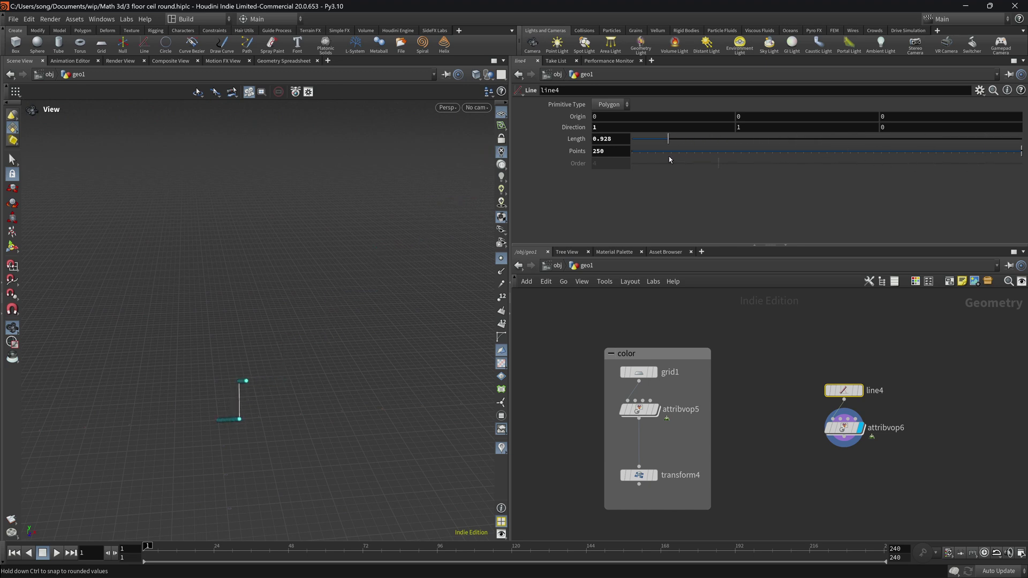
{"action": "left_click_drag", "start_coordinate": [678, 161], "coordinate": [666, 160]}
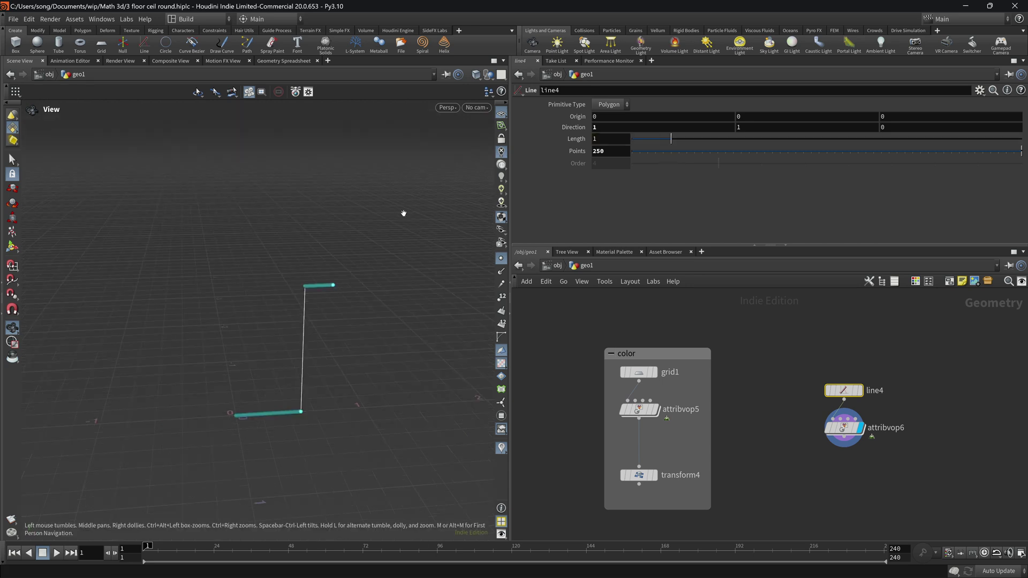
{"action": "mouse_move", "coordinate": [304, 312]}
{"action": "left_mouse_down"}
{"action": "mouse_move", "coordinate": [296, 339]}
{"action": "mouse_move", "coordinate": [291, 316]}
{"action": "left_mouse_up"}
Step: Reopen attribvop6 and feed first the Ceiling output and finally the Floor output into Float to Vector's fval2, comparing the short line's shapes
{"action": "double_click", "coordinate": [844, 427]}
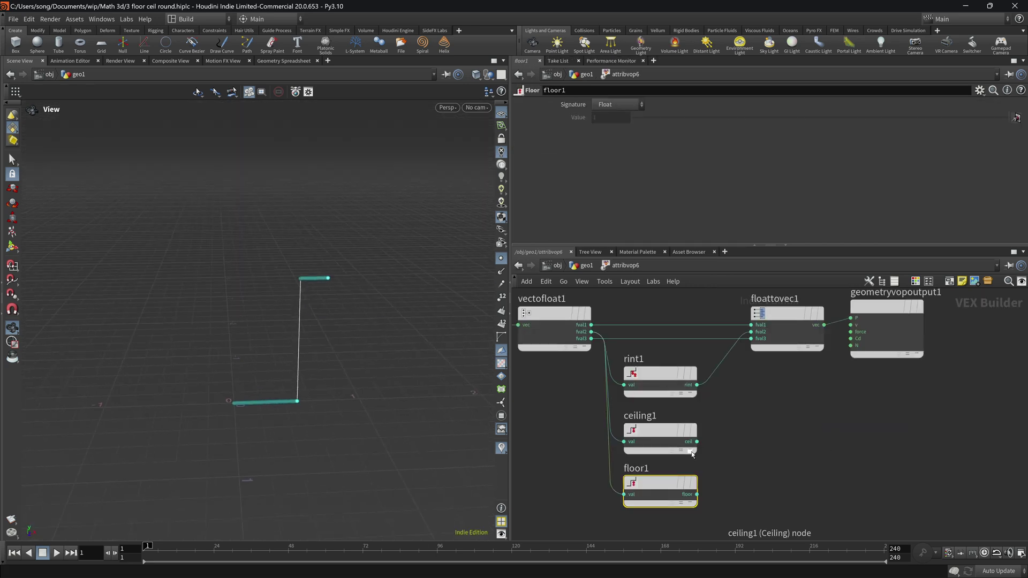
{"action": "left_click", "coordinate": [573, 334]}
{"action": "left_click_drag", "start_coordinate": [696, 444], "coordinate": [751, 332]}
{"action": "mouse_move", "coordinate": [230, 368]}
{"action": "left_mouse_down"}
{"action": "mouse_move", "coordinate": [230, 385]}
{"action": "mouse_move", "coordinate": [243, 376]}
{"action": "left_mouse_up"}
{"action": "left_click_drag", "start_coordinate": [697, 494], "coordinate": [751, 332]}
{"action": "mouse_move", "coordinate": [286, 404]}
{"action": "left_mouse_down"}
{"action": "mouse_move", "coordinate": [268, 370]}
{"action": "mouse_move", "coordinate": [281, 399]}
{"action": "left_mouse_up"}
Step: Move the Float to Vector and geometry output nodes together, farther away from the rounding nodes
{"action": "middle_click_drag", "start_coordinate": [559, 374], "coordinate": [599, 343]}
{"action": "middle_click_drag", "start_coordinate": [621, 404], "coordinate": [558, 423]}
{"action": "scroll", "coordinate": [557, 422], "scroll_direction": "down", "scroll_amount": 3}
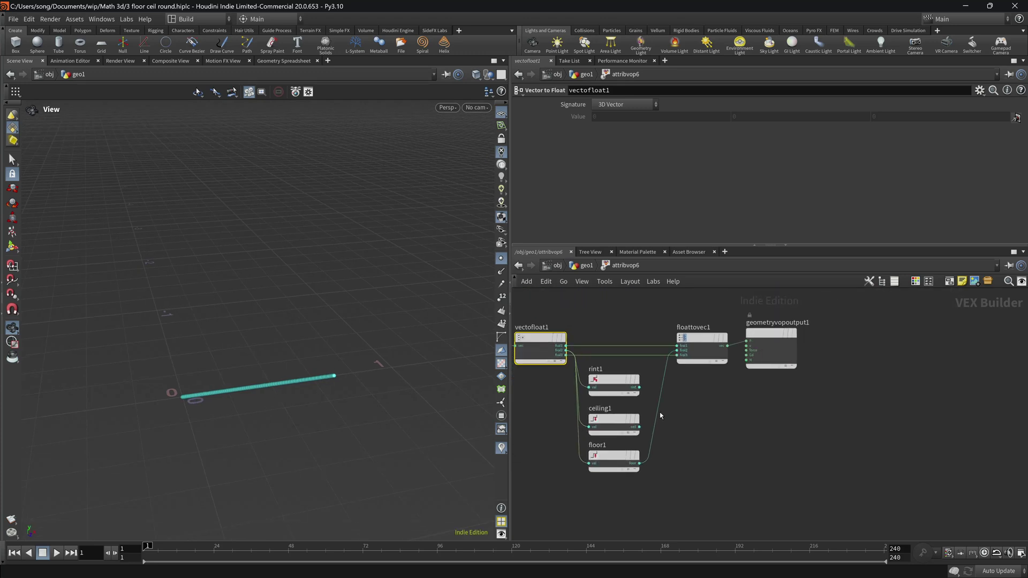
{"action": "left_click_drag", "start_coordinate": [665, 312], "coordinate": [853, 387]}
{"action": "left_click_drag", "start_coordinate": [720, 341], "coordinate": [862, 335]}
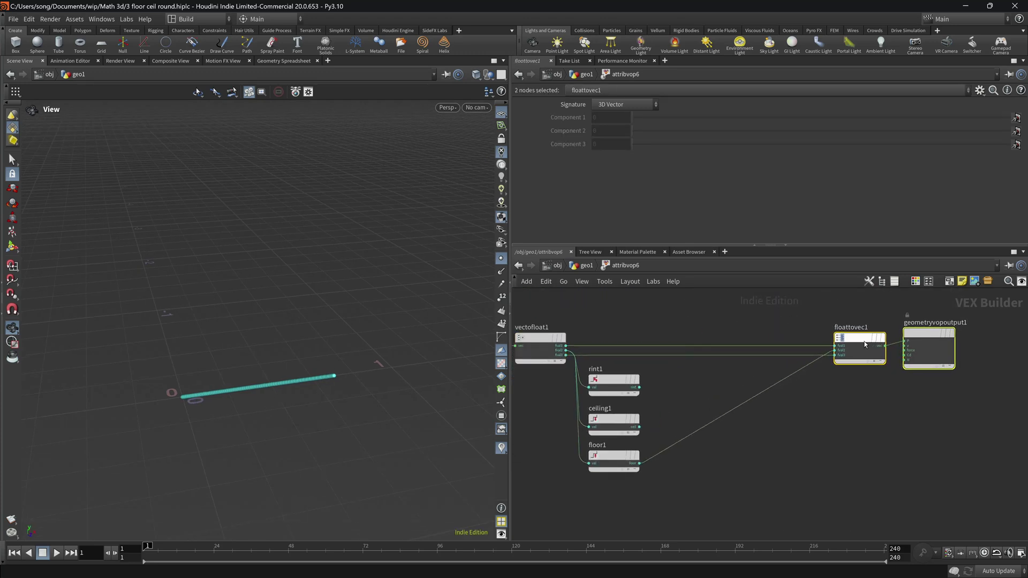
{"action": "left_click", "coordinate": [847, 346]}
Step: Move the three rounding nodes midway between the vector conversion nodes and nudge Vector to Float closer to them
{"action": "left_click_drag", "start_coordinate": [621, 426], "coordinate": [607, 377]}
{"action": "left_click_drag", "start_coordinate": [611, 381], "coordinate": [697, 380]}
{"action": "left_click", "coordinate": [532, 427]}
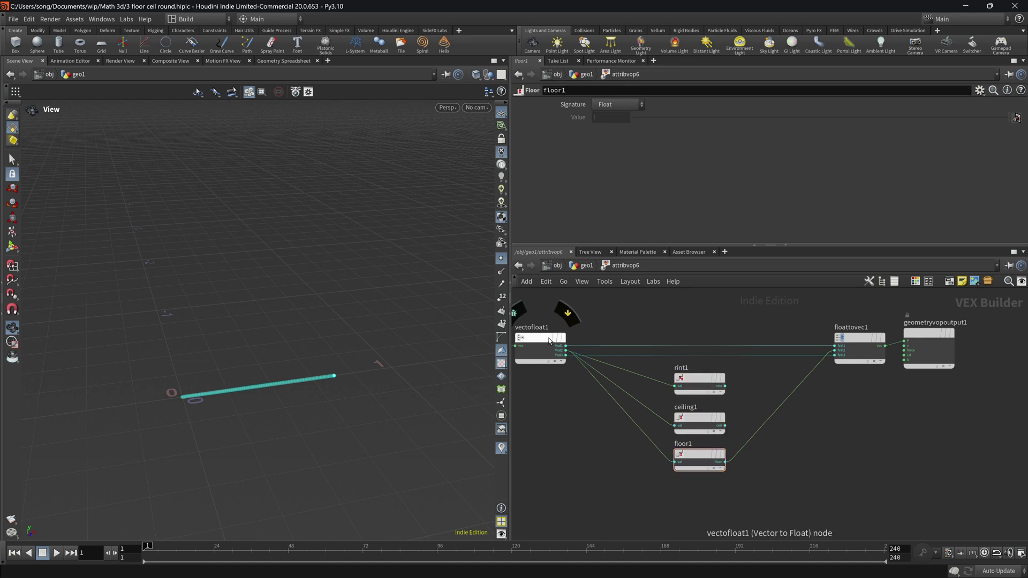
{"action": "left_click_drag", "start_coordinate": [549, 339], "coordinate": [565, 341]}
{"action": "middle_click_drag", "start_coordinate": [571, 436], "coordinate": [568, 429]}
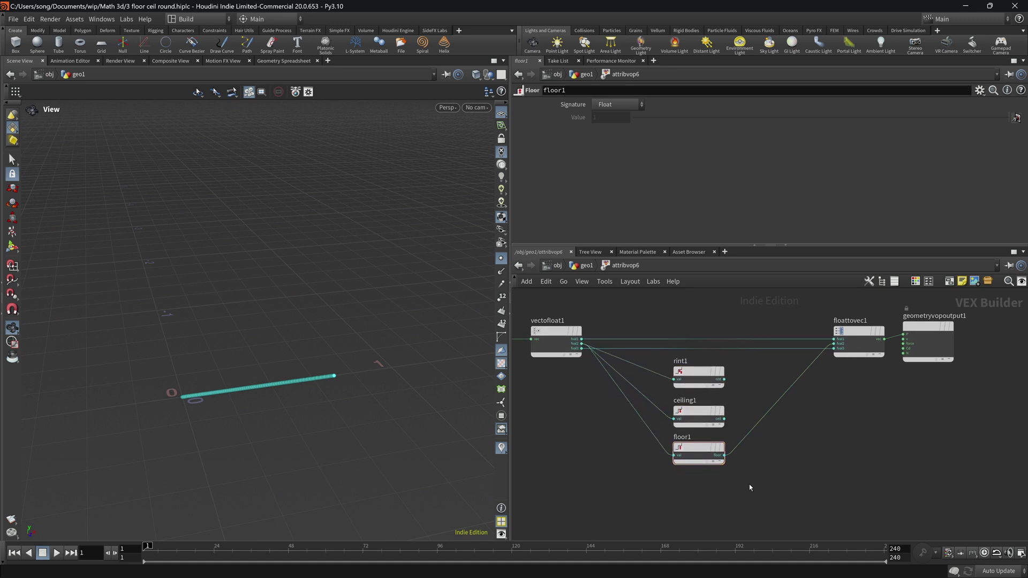
{"action": "middle_click_drag", "start_coordinate": [729, 491], "coordinate": [717, 489]}
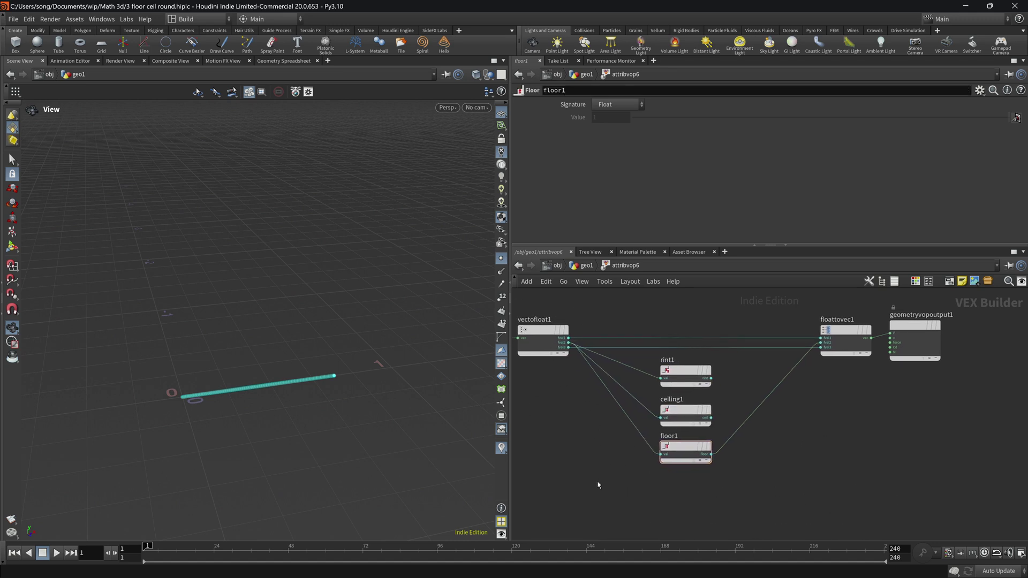
Step: Add a Parameter node below the rounding nodes and name it variable_of_quantization
{"action": "key", "text": "Tab"}
{"action": "type", "text": "para"}
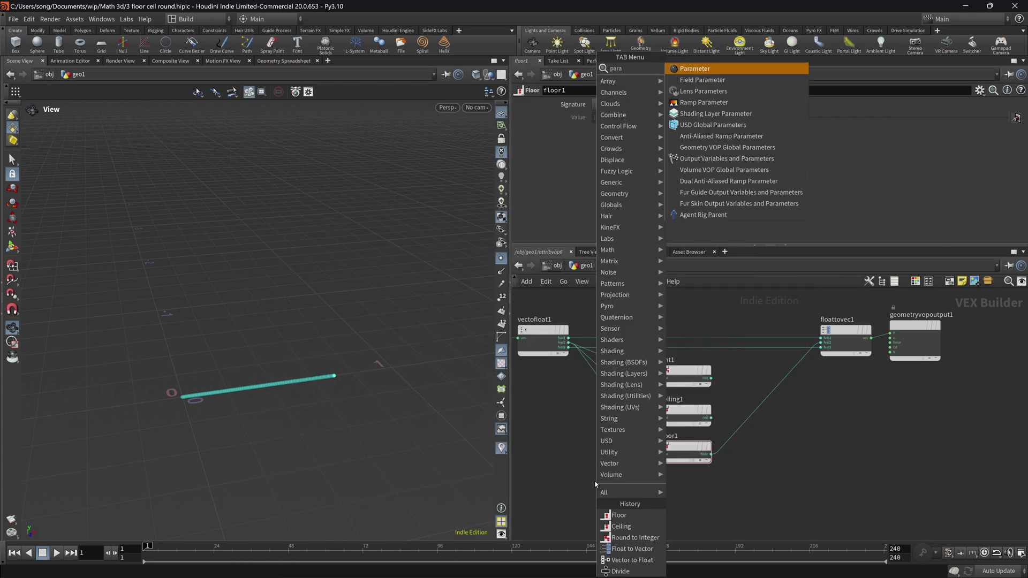
{"action": "key", "text": "Return"}
{"action": "left_click", "coordinate": [586, 488]}
{"action": "double_click", "coordinate": [600, 103]}
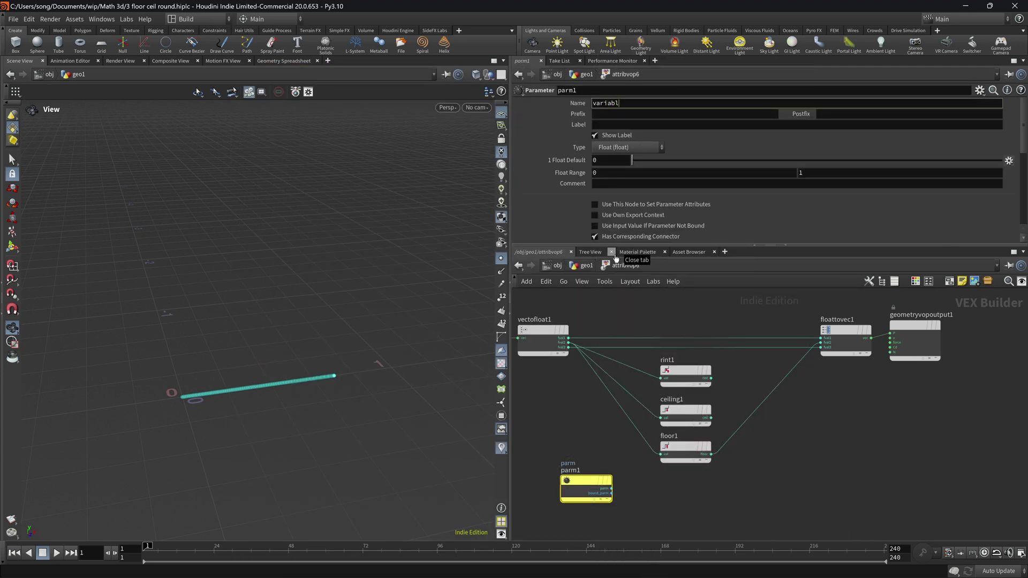
{"action": "key", "text": "Return"}
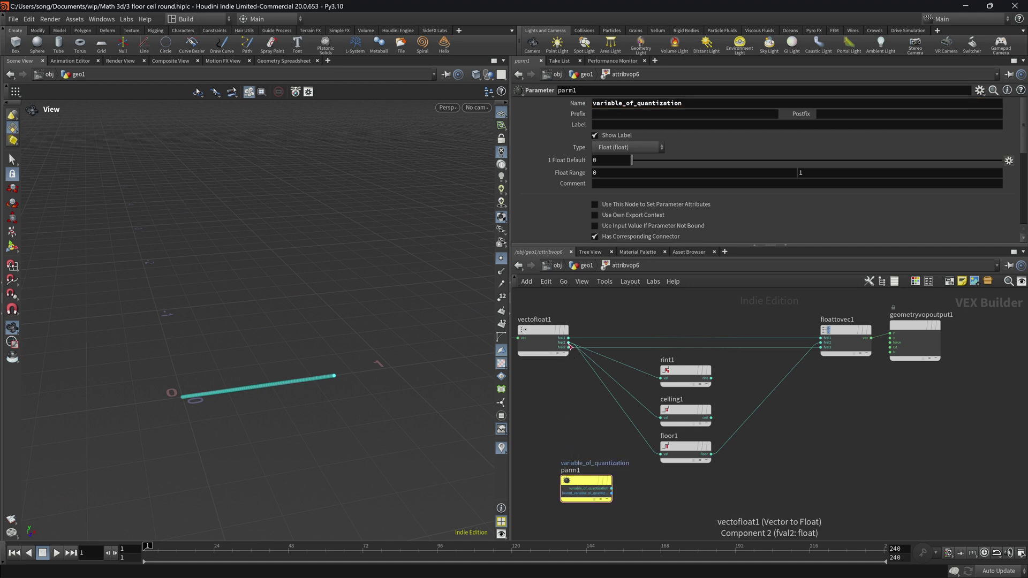
Step: Add a Multiply node that combines Vector to Float's fval2 with the quantization parameter and feeds its product into Floor
{"action": "left_click_drag", "start_coordinate": [568, 348], "coordinate": [537, 430]}
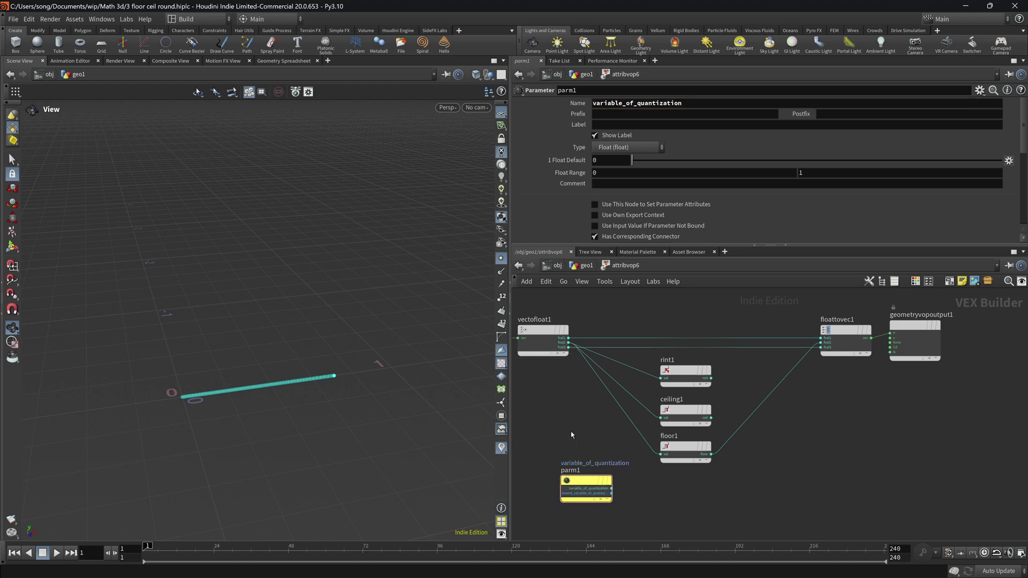
{"action": "key", "text": "Tab"}
{"action": "type", "text": "mu"}
{"action": "key", "text": "Return"}
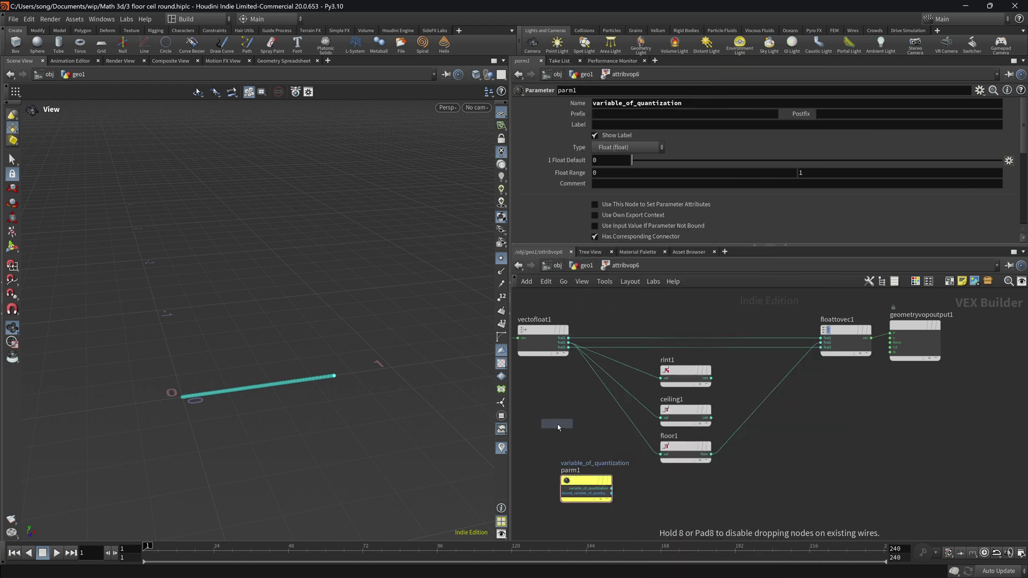
{"action": "left_click", "coordinate": [646, 489]}
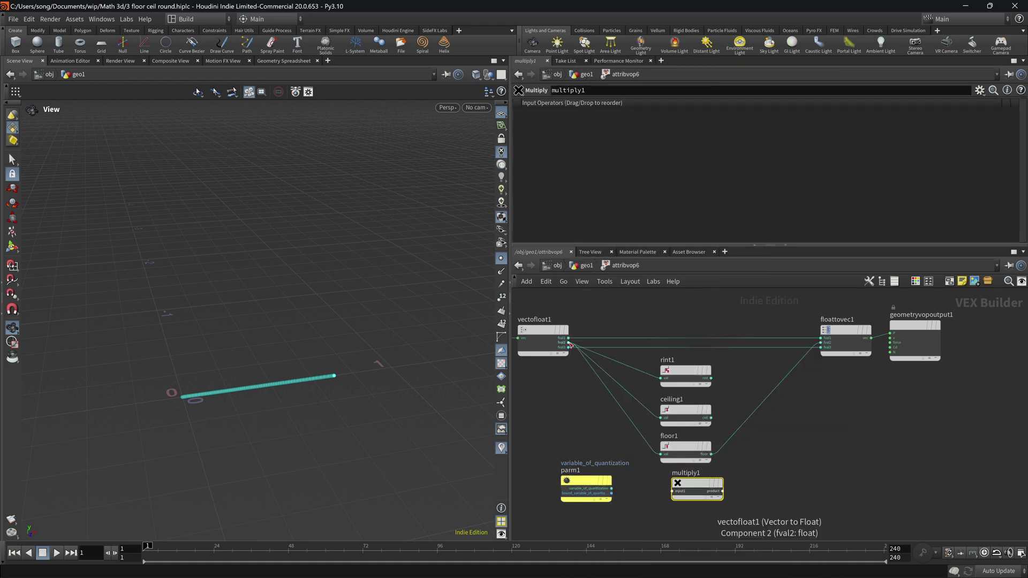
{"action": "left_click_drag", "start_coordinate": [570, 346], "coordinate": [597, 433]}
{"action": "left_click", "coordinate": [683, 490]}
{"action": "left_click_drag", "start_coordinate": [597, 486], "coordinate": [660, 454]}
Step: Go up to the geo1 network and set attribvop6's variable_of_quantization to 5.4, viewing the stepped line
{"action": "left_click", "coordinate": [586, 266]}
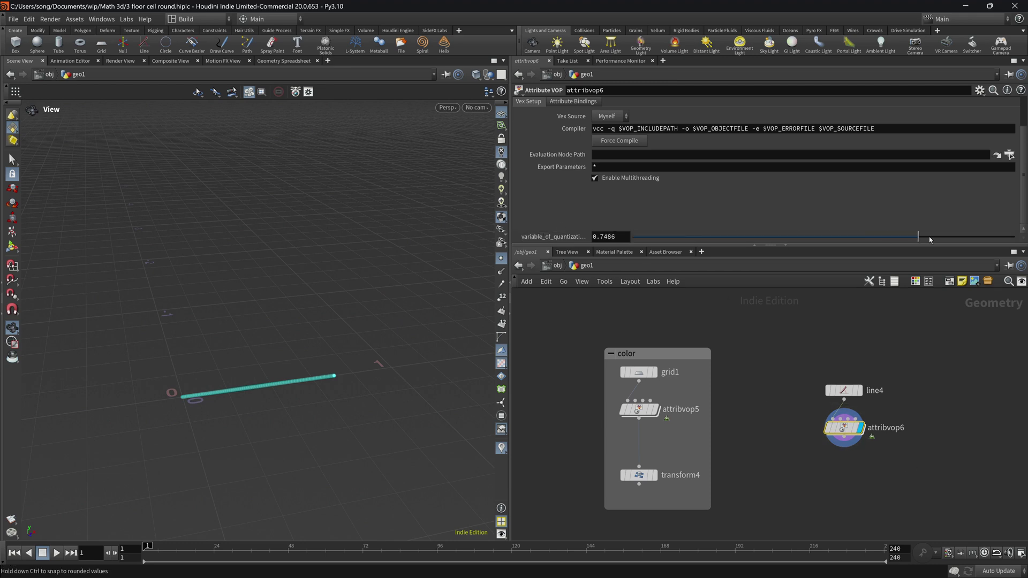
{"action": "middle_click_drag", "start_coordinate": [609, 236], "coordinate": [813, 239]}
{"action": "right_click_drag", "start_coordinate": [275, 209], "coordinate": [171, 260]}
{"action": "middle_click_drag", "start_coordinate": [399, 203], "coordinate": [404, 282]}
{"action": "right_click_drag", "start_coordinate": [404, 282], "coordinate": [367, 289]}
{"action": "mouse_move", "coordinate": [367, 289]}
{"action": "left_mouse_down"}
{"action": "mouse_move", "coordinate": [394, 243]}
{"action": "mouse_move", "coordinate": [359, 291]}
{"action": "mouse_move", "coordinate": [375, 271]}
{"action": "mouse_move", "coordinate": [356, 256]}
{"action": "mouse_move", "coordinate": [371, 279]}
{"action": "left_mouse_up"}
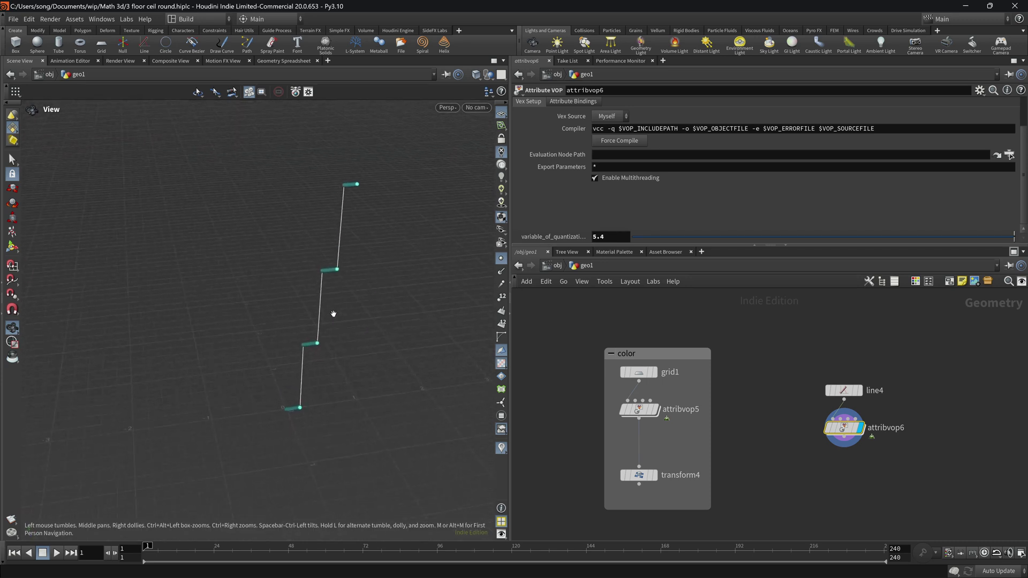
{"action": "left_click_drag", "start_coordinate": [336, 312], "coordinate": [356, 305]}
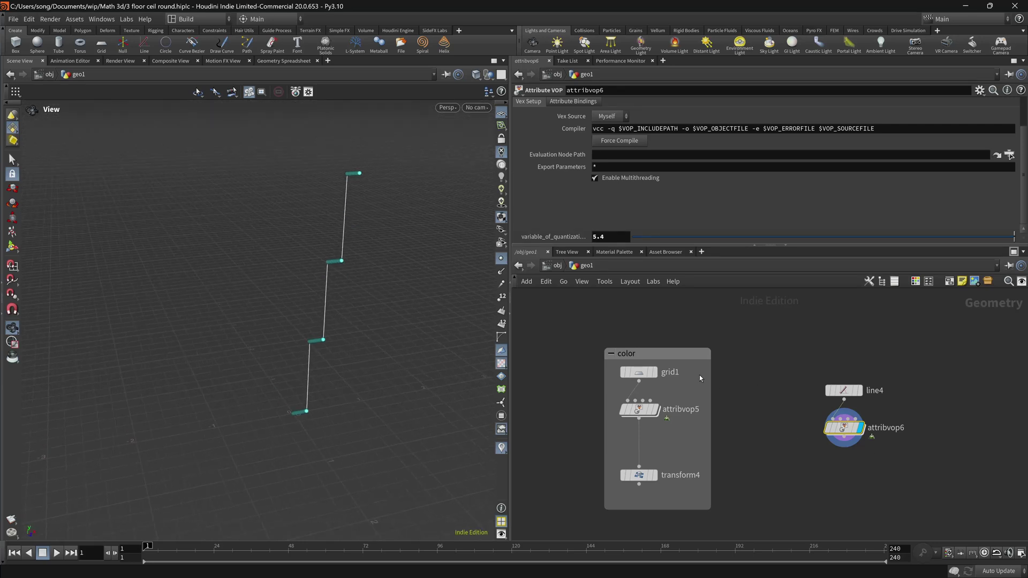
Step: Reopen attribvop6 and insert a Divide node between Floor and Float to Vector, with the quantization parameter as its second input
{"action": "key", "text": "Return"}
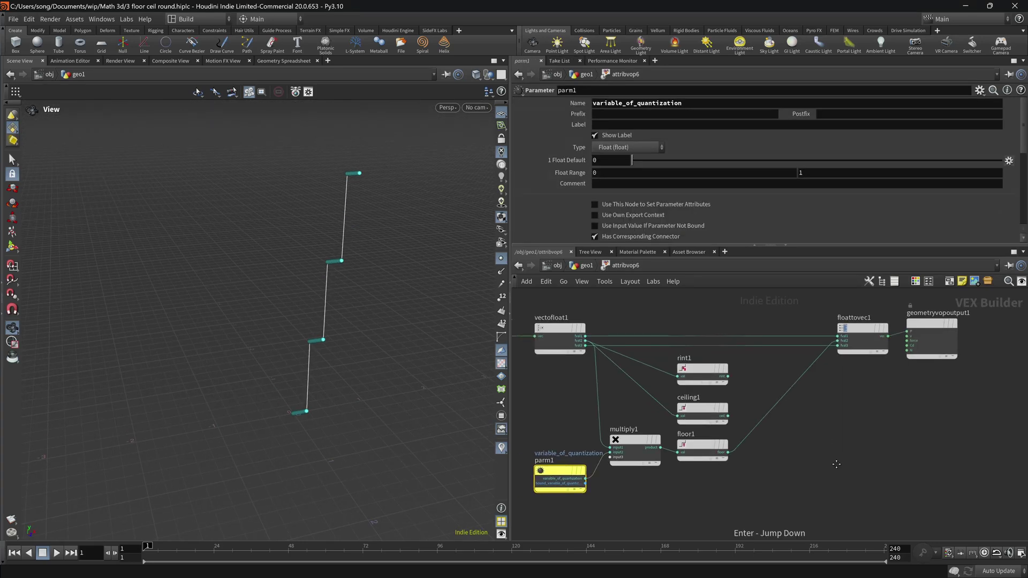
{"action": "key", "text": "Tab"}
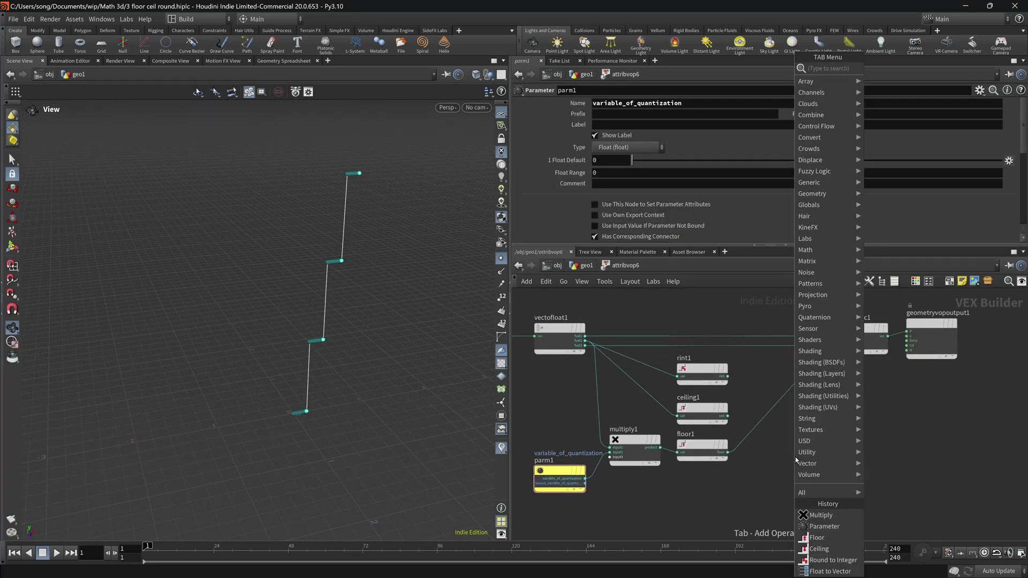
{"action": "type", "text": "divi"}
{"action": "key", "text": "Return"}
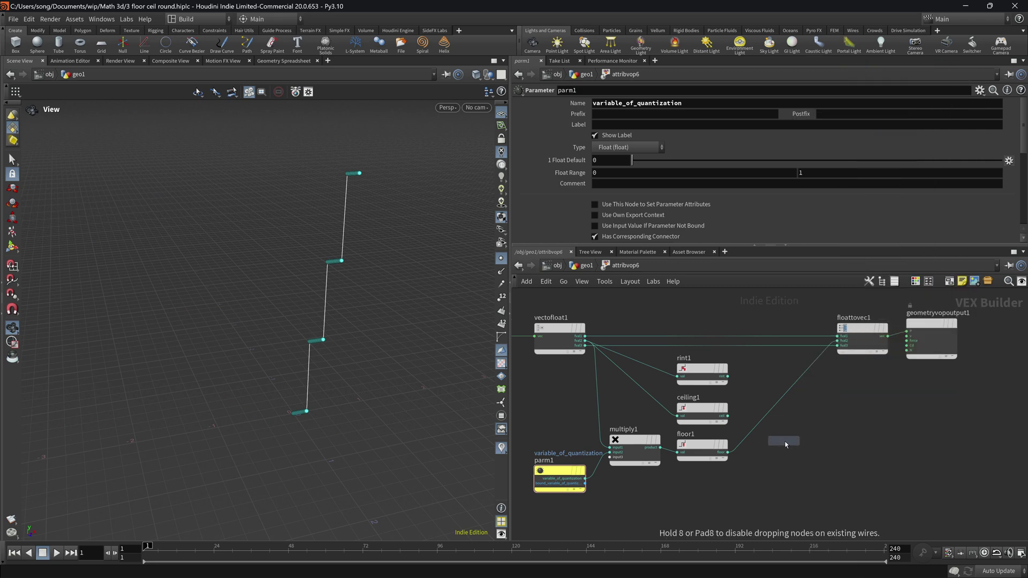
{"action": "left_click", "coordinate": [769, 419]}
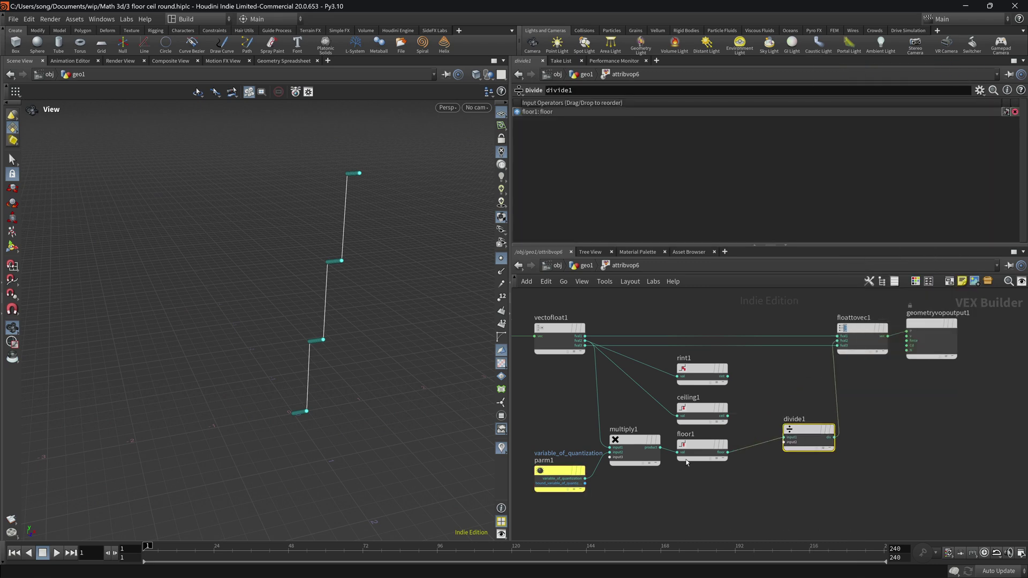
{"action": "left_click_drag", "start_coordinate": [586, 484], "coordinate": [793, 448]}
Step: Return to the geo1 network and set attribvop6's variable_of_quantization to 10.9
{"action": "left_click", "coordinate": [571, 268]}
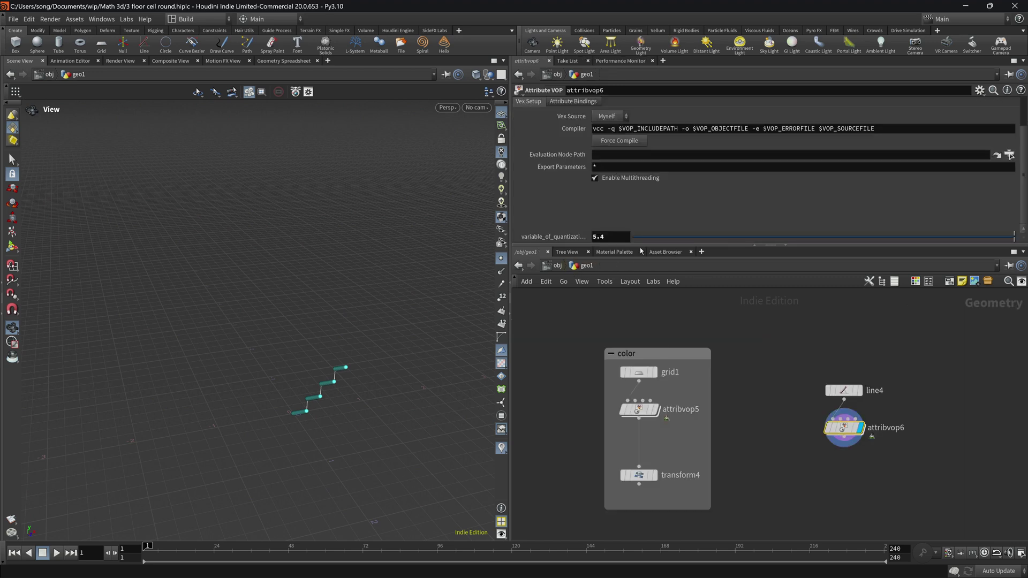
{"action": "middle_click_drag", "start_coordinate": [612, 236], "coordinate": [615, 208]}
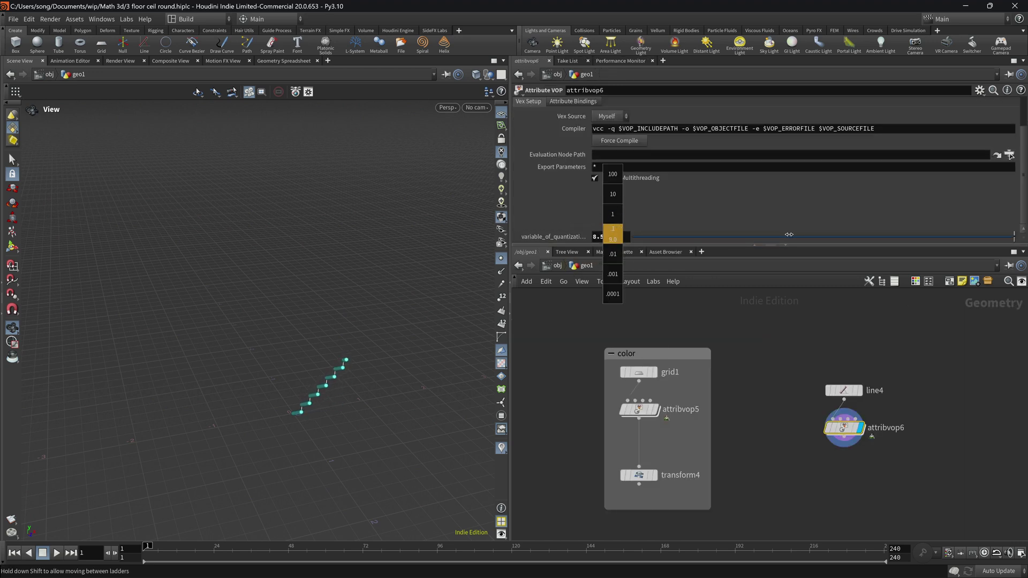
{"action": "middle_click_drag", "start_coordinate": [684, 242], "coordinate": [789, 231]}
Step: Display the stair sine group's sin node and its attribvop4 result, and open attribvop4's network
{"action": "scroll", "coordinate": [599, 350], "scroll_direction": "down", "scroll_amount": 2}
{"action": "middle_click_drag", "start_coordinate": [578, 359], "coordinate": [730, 332]}
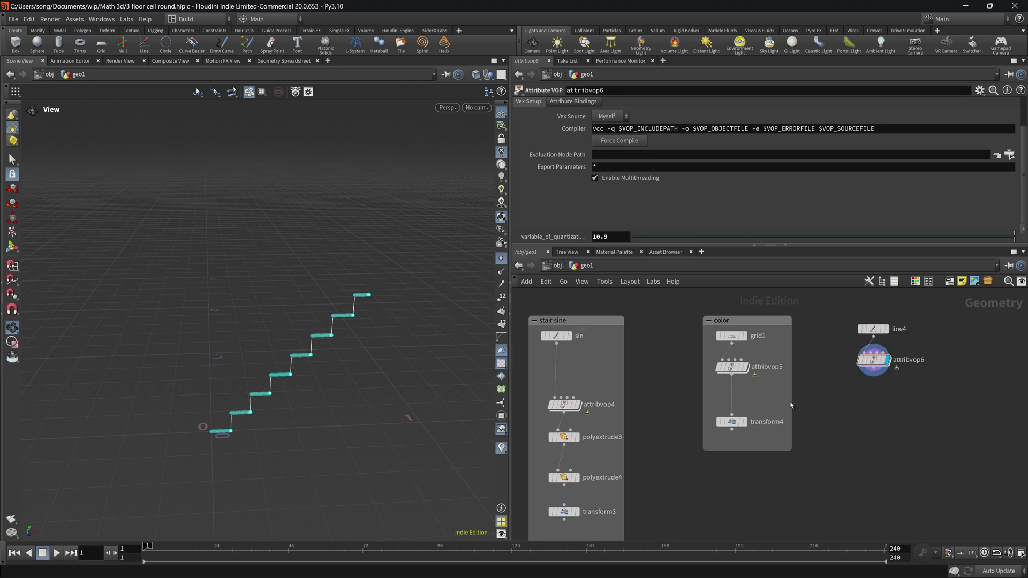
{"action": "left_click", "coordinate": [569, 336]}
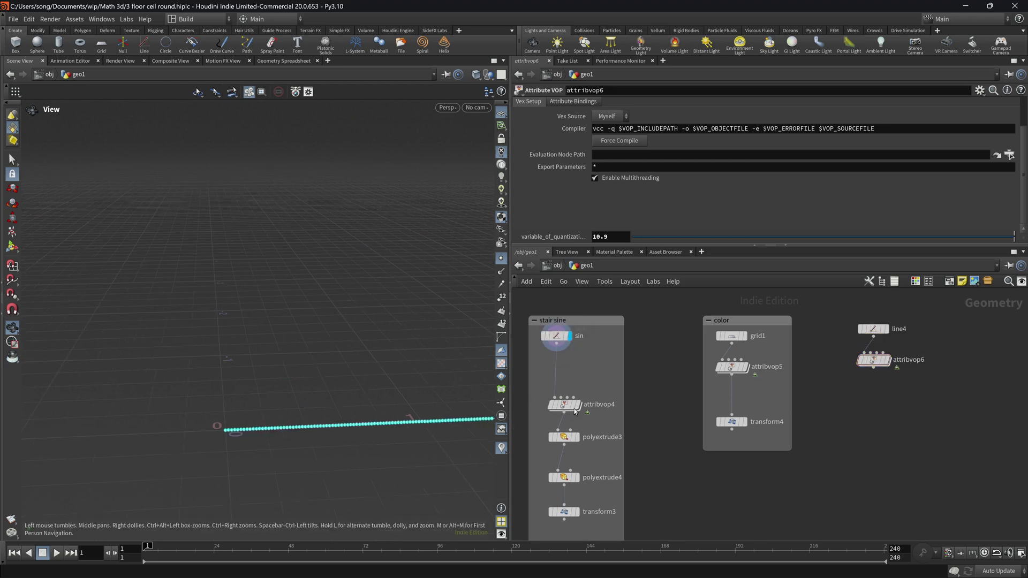
{"action": "left_click", "coordinate": [577, 405]}
{"action": "double_click", "coordinate": [564, 405]}
{"action": "middle_click_drag", "start_coordinate": [990, 377], "coordinate": [949, 388]}
{"action": "middle_click_drag", "start_coordinate": [760, 358], "coordinate": [812, 353]}
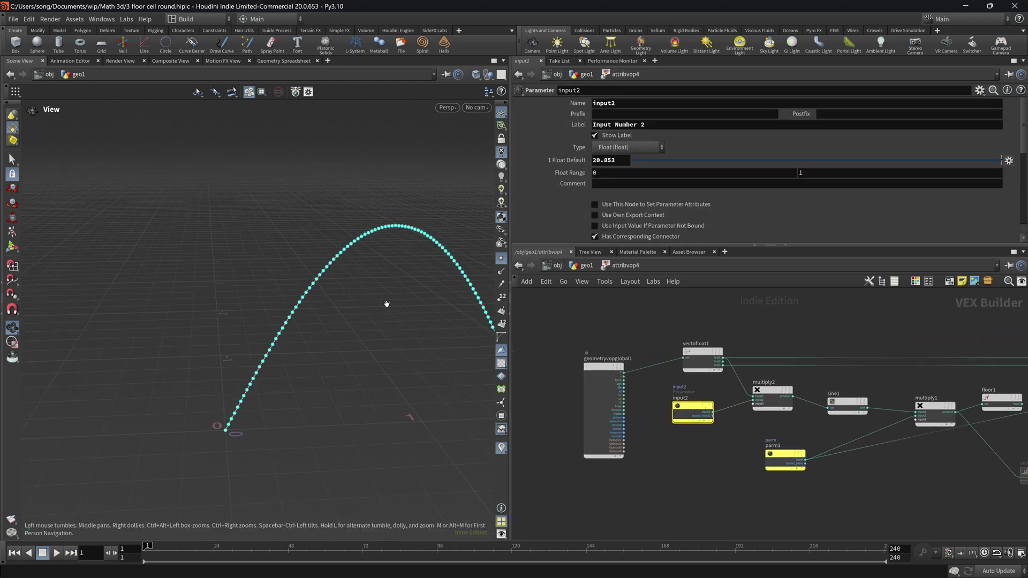
Step: Examine the sine curve in the viewport from a wider and then closer view, toggling its point display off and on
{"action": "scroll", "coordinate": [393, 302], "scroll_direction": "down", "scroll_amount": 3}
{"action": "middle_click_drag", "start_coordinate": [392, 302], "coordinate": [264, 292]}
{"action": "left_click_drag", "start_coordinate": [263, 291], "coordinate": [402, 295]}
{"action": "left_click", "coordinate": [501, 262]}
{"action": "left_click", "coordinate": [501, 261]}
{"action": "scroll", "coordinate": [316, 295], "scroll_direction": "down", "scroll_amount": 4}
{"action": "middle_click_drag", "start_coordinate": [449, 291], "coordinate": [297, 324]}
{"action": "left_click_drag", "start_coordinate": [298, 324], "coordinate": [266, 319]}
{"action": "right_click_drag", "start_coordinate": [266, 319], "coordinate": [378, 308]}
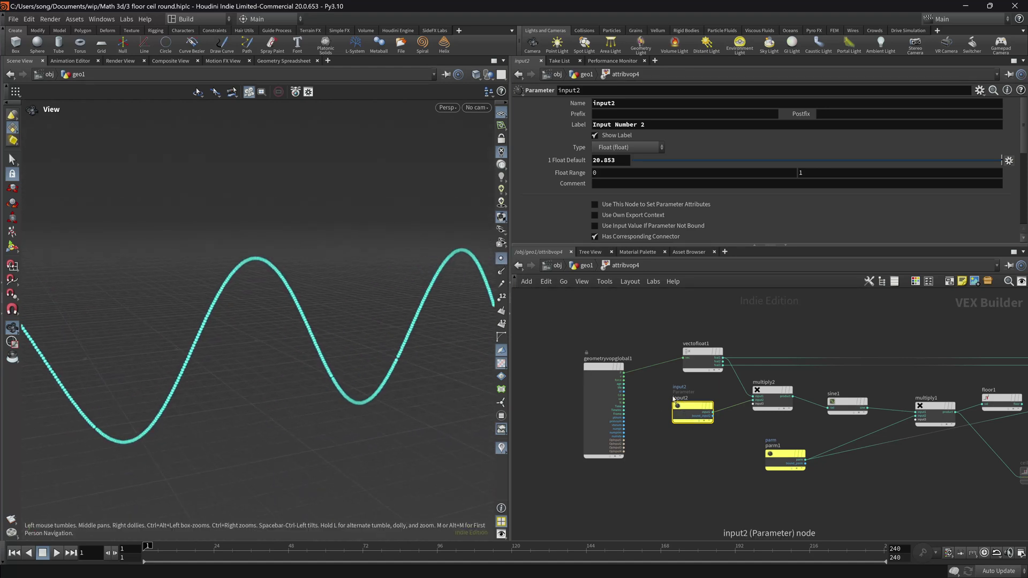
Step: Align the input2 parameter below Vector to Float and move the geometry globals node level with it
{"action": "left_click_drag", "start_coordinate": [696, 412], "coordinate": [706, 400]}
{"action": "left_click_drag", "start_coordinate": [608, 374], "coordinate": [614, 358]}
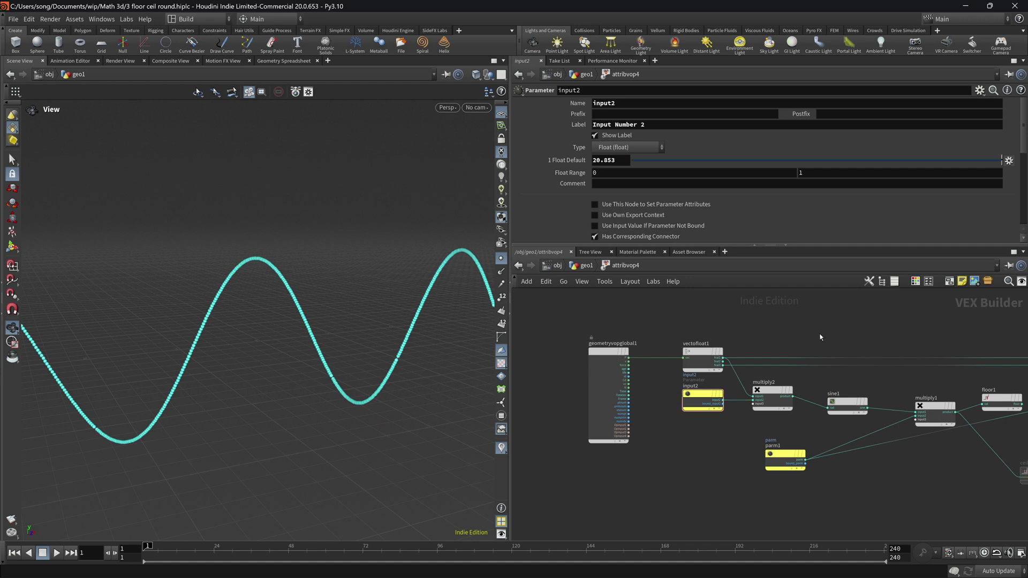
{"action": "left_click_drag", "start_coordinate": [390, 378], "coordinate": [562, 416]}
Step: Move the parm1 node beneath multiply1 and the ceiling1 node beneath floor1
{"action": "left_click", "coordinate": [785, 460]}
{"action": "middle_click_drag", "start_coordinate": [907, 496], "coordinate": [860, 503]}
{"action": "scroll", "coordinate": [860, 503], "scroll_direction": "up", "scroll_amount": 2}
{"action": "left_click", "coordinate": [614, 382]}
{"action": "left_click_drag", "start_coordinate": [714, 455], "coordinate": [875, 467]}
{"action": "middle_click_drag", "start_coordinate": [875, 466], "coordinate": [687, 458]}
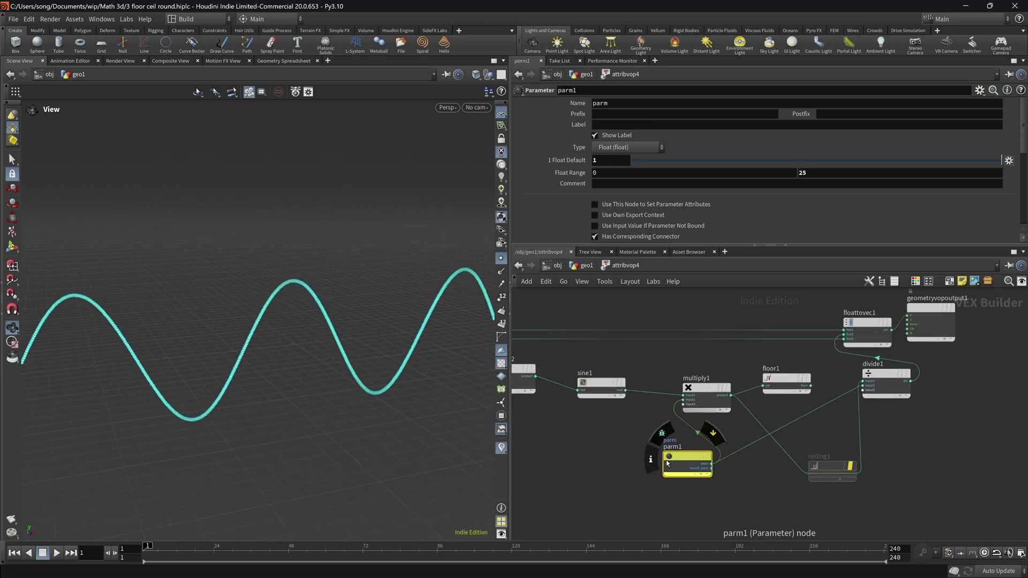
{"action": "left_click_drag", "start_coordinate": [829, 466], "coordinate": [783, 462]}
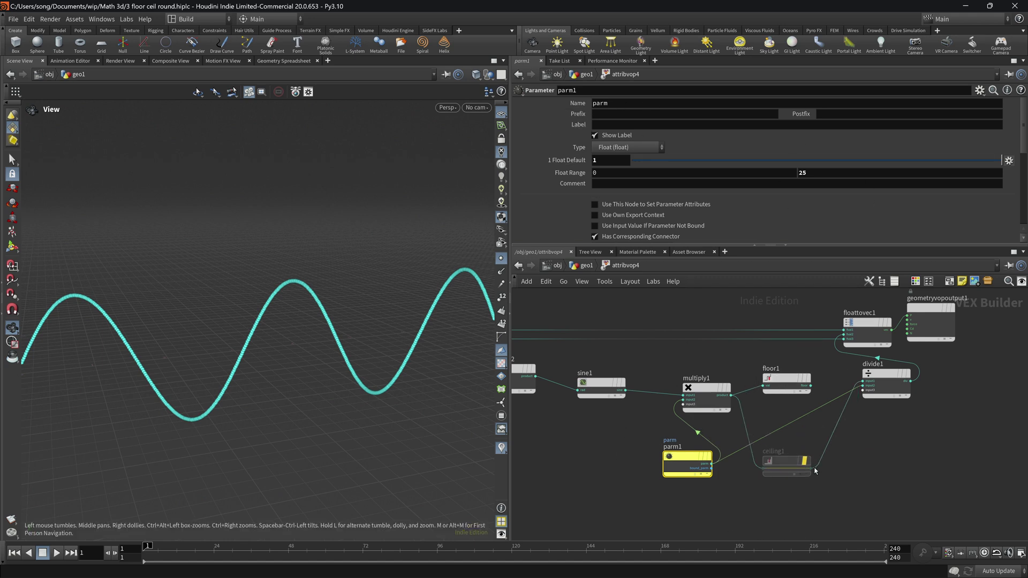
Step: Feed the Floor output and finally the active Ceiling output into Divide's first input, comparing the stepped sine curves
{"action": "mouse_move", "coordinate": [817, 462]}
{"action": "left_click", "coordinate": [813, 439]}
{"action": "left_click_drag", "start_coordinate": [278, 337], "coordinate": [391, 320]}
{"action": "left_click_drag", "start_coordinate": [813, 391], "coordinate": [862, 381]}
{"action": "left_click_drag", "start_coordinate": [362, 387], "coordinate": [389, 293]}
{"action": "left_click_drag", "start_coordinate": [810, 468], "coordinate": [862, 383]}
{"action": "left_click_drag", "start_coordinate": [811, 468], "coordinate": [862, 381]}
{"action": "right_click_drag", "start_coordinate": [321, 305], "coordinate": [241, 342]}
{"action": "left_click_drag", "start_coordinate": [369, 343], "coordinate": [424, 351]}
{"action": "middle_click_drag", "start_coordinate": [424, 351], "coordinate": [349, 364]}
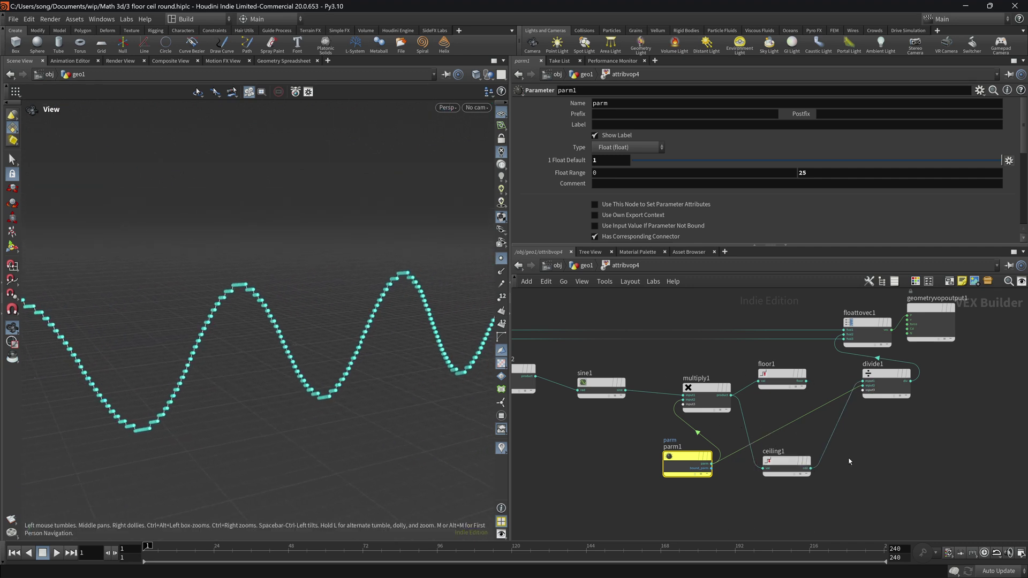
Step: Go up to the geo1 network and vary attribvop4's parm from coarse to fine steps, ending at 14.32
{"action": "right_click", "coordinate": [577, 267]}
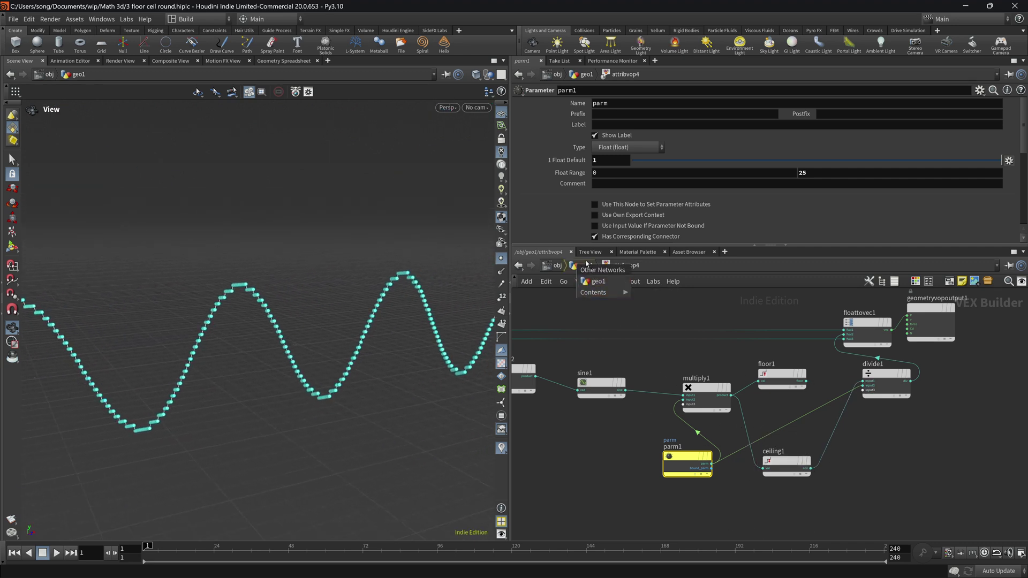
{"action": "left_click", "coordinate": [582, 268]}
{"action": "left_click", "coordinate": [585, 265]}
{"action": "scroll", "coordinate": [534, 208], "scroll_direction": "down", "scroll_amount": 2}
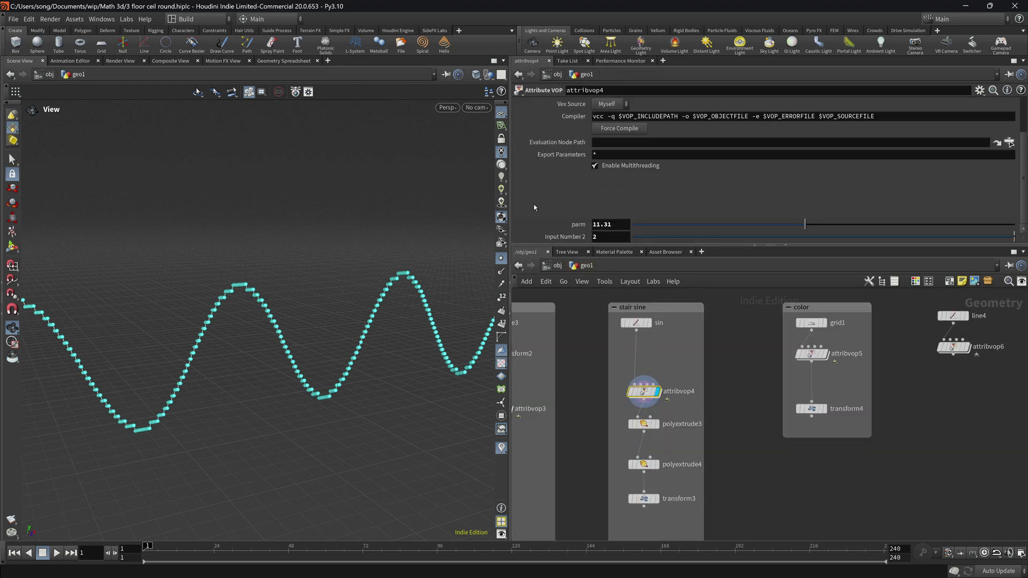
{"action": "left_click_drag", "start_coordinate": [808, 226], "coordinate": [652, 235]}
{"action": "scroll", "coordinate": [394, 308], "scroll_direction": "down", "scroll_amount": 3}
{"action": "left_click_drag", "start_coordinate": [395, 309], "coordinate": [288, 277]}
{"action": "left_click_drag", "start_coordinate": [651, 224], "coordinate": [852, 237]}
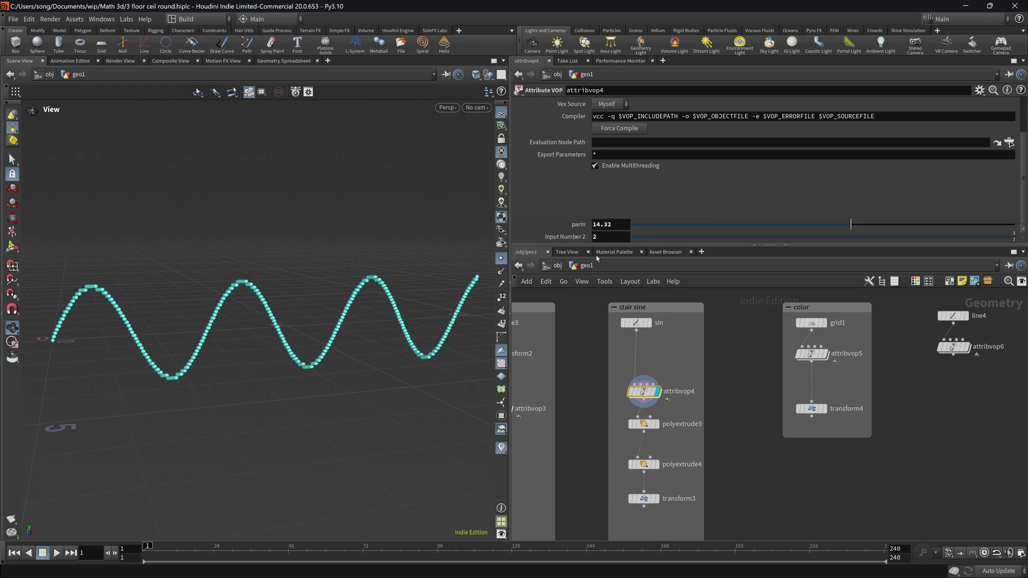
{"action": "right_click_drag", "start_coordinate": [368, 298], "coordinate": [476, 297]}
{"action": "middle_click_drag", "start_coordinate": [430, 290], "coordinate": [352, 301]}
Step: Display the color group's transform4 result, frame it in the viewport and hide its points
{"action": "middle_click_drag", "start_coordinate": [954, 403], "coordinate": [782, 435]}
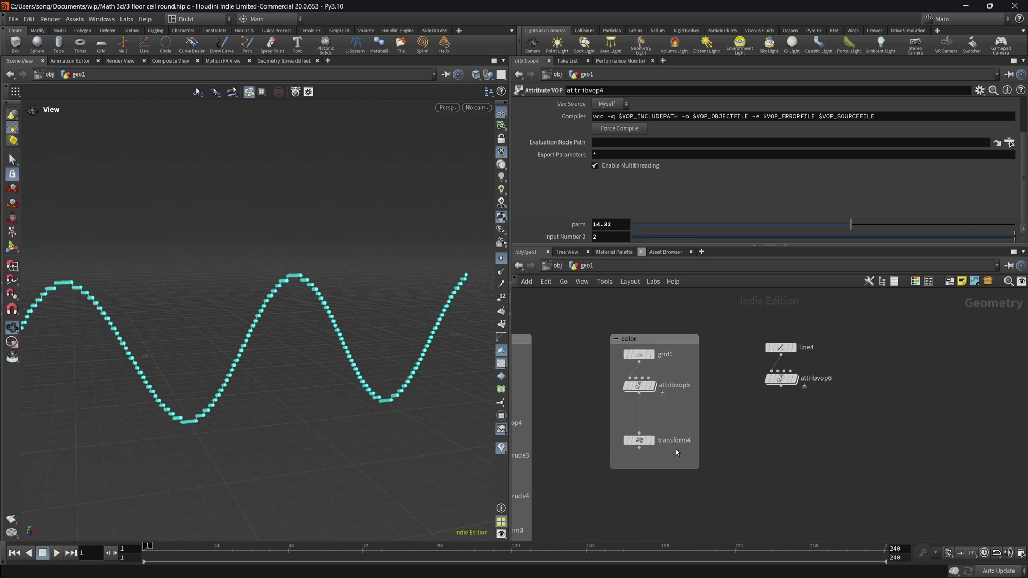
{"action": "left_click", "coordinate": [638, 355]}
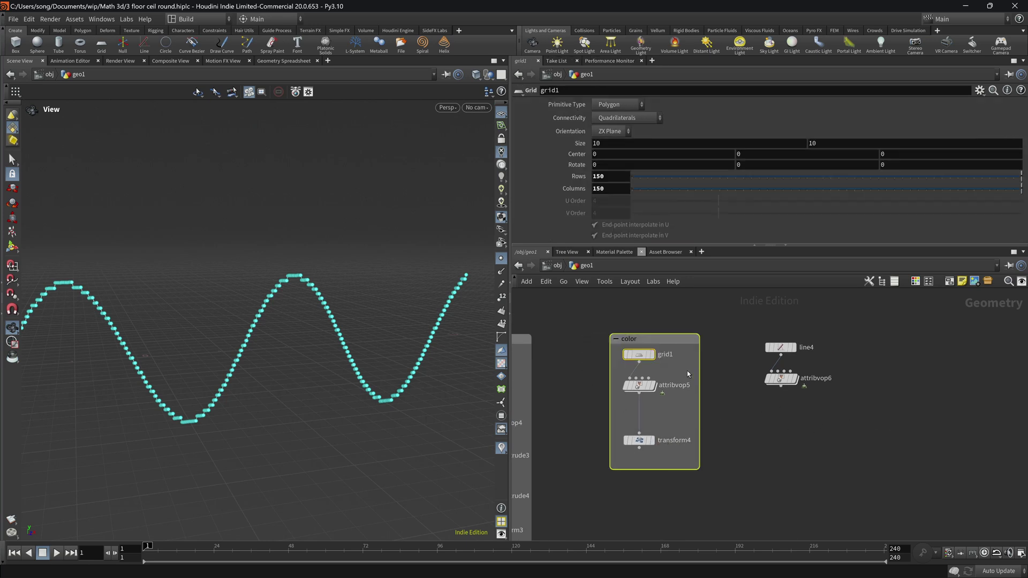
{"action": "left_click", "coordinate": [652, 440]}
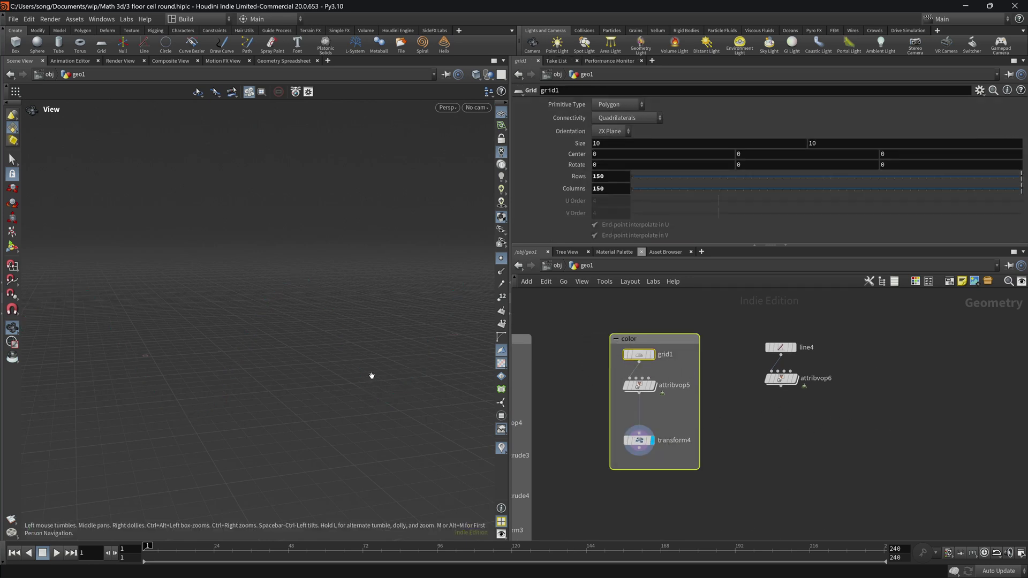
{"action": "key", "text": "g"}
{"action": "left_click", "coordinate": [499, 259]}
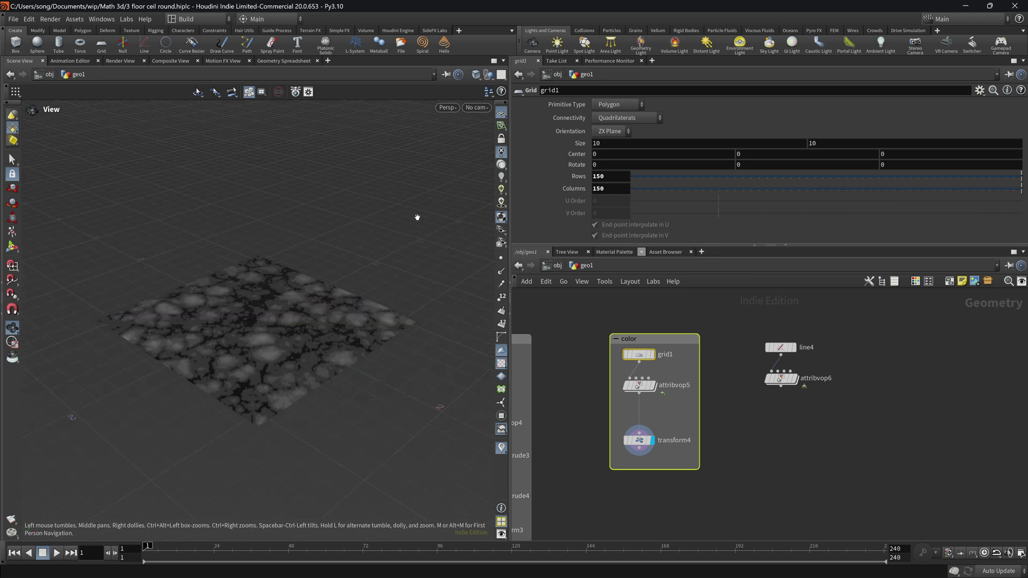
{"action": "right_click_drag", "start_coordinate": [268, 343], "coordinate": [877, 212]}
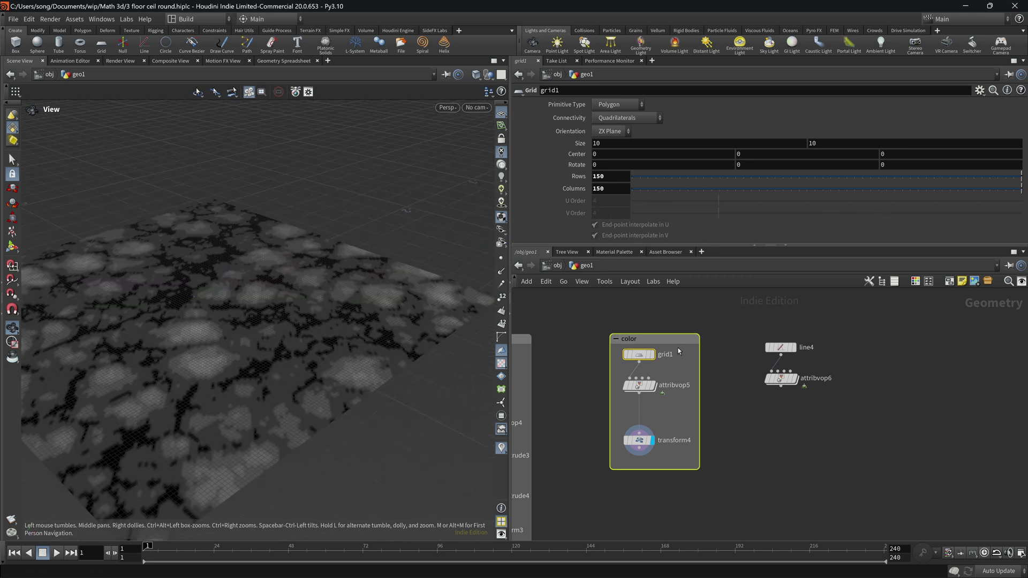
Step: Select attribvop5 and try out its parm slider on the coloured grid
{"action": "left_click", "coordinate": [642, 385]}
{"action": "scroll", "coordinate": [867, 230], "scroll_direction": "down", "scroll_amount": 2}
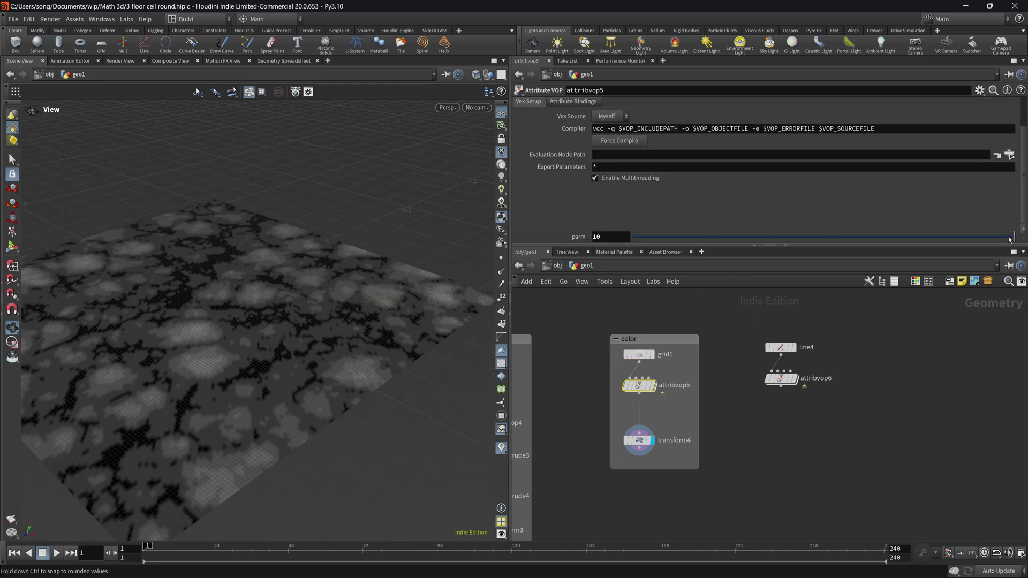
{"action": "mouse_move", "coordinate": [1012, 239]}
{"action": "left_mouse_down"}
{"action": "mouse_move", "coordinate": [730, 240]}
{"action": "mouse_move", "coordinate": [1013, 239]}
{"action": "left_mouse_up"}
Step: Move the line4 and attribvop6 nodes together, closer to the color group
{"action": "middle_click_drag", "start_coordinate": [895, 398], "coordinate": [840, 400]}
{"action": "left_click_drag", "start_coordinate": [714, 334], "coordinate": [789, 392]}
{"action": "left_click_drag", "start_coordinate": [729, 382], "coordinate": [682, 385]}
Step: Add a Grid node beside the line4 chain and set its rows and columns to 200
{"action": "left_click", "coordinate": [802, 379]}
{"action": "key", "text": "Tab"}
{"action": "type", "text": "grid"}
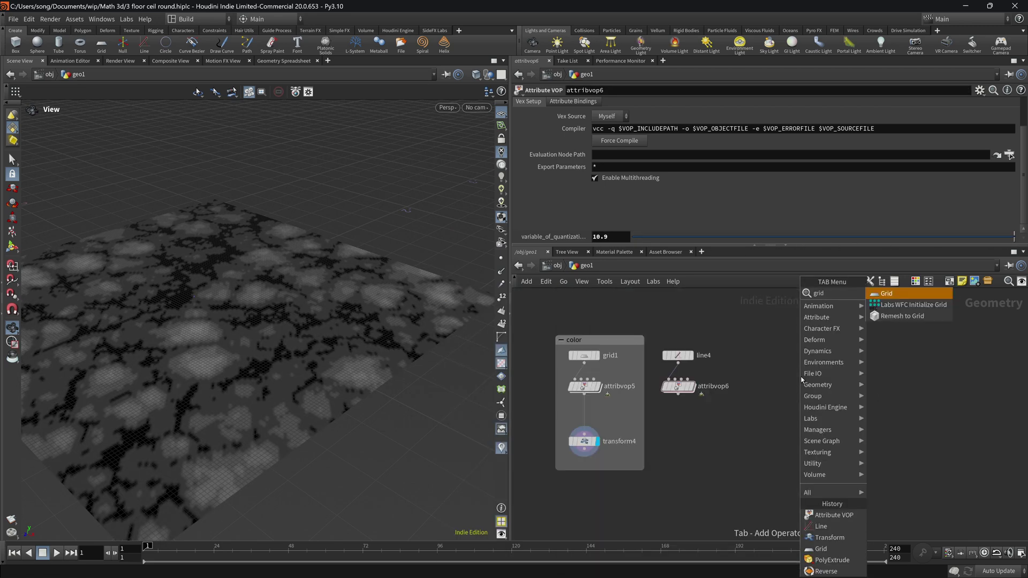
{"action": "key", "text": "Return"}
{"action": "left_click", "coordinate": [803, 356]}
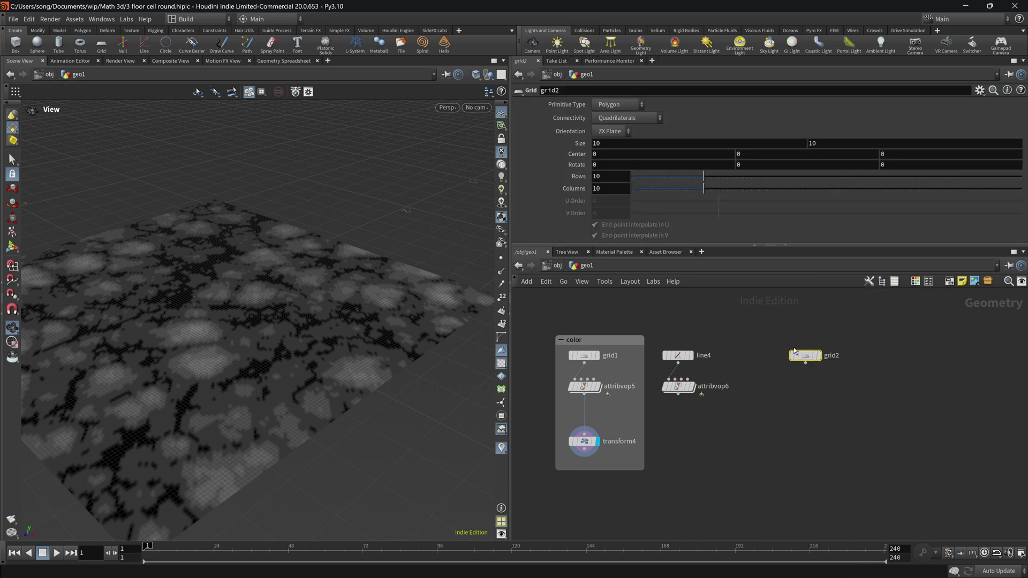
{"action": "left_click", "coordinate": [611, 176]}
{"action": "type", "text": "200"}
{"action": "key", "text": "Tab"}
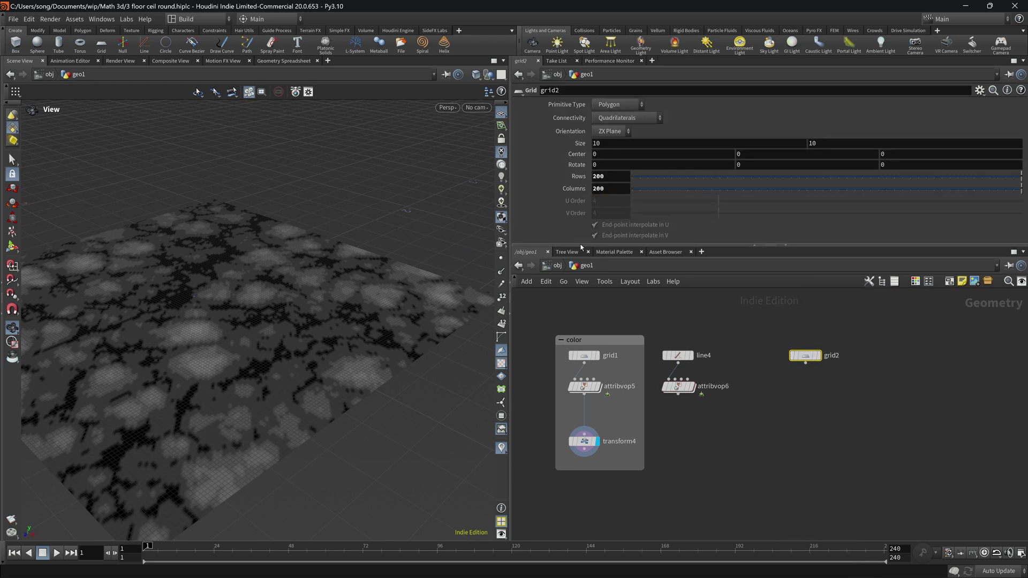
Step: Display the grid2 node's result and frame the grid in the viewport
{"action": "key", "text": "r"}
{"action": "left_click", "coordinate": [806, 356]}
{"action": "right_click_drag", "start_coordinate": [335, 300], "coordinate": [59, 364]}
{"action": "left_click_drag", "start_coordinate": [389, 361], "coordinate": [326, 331]}
{"action": "scroll", "coordinate": [326, 331], "scroll_direction": "up", "scroll_amount": 3}
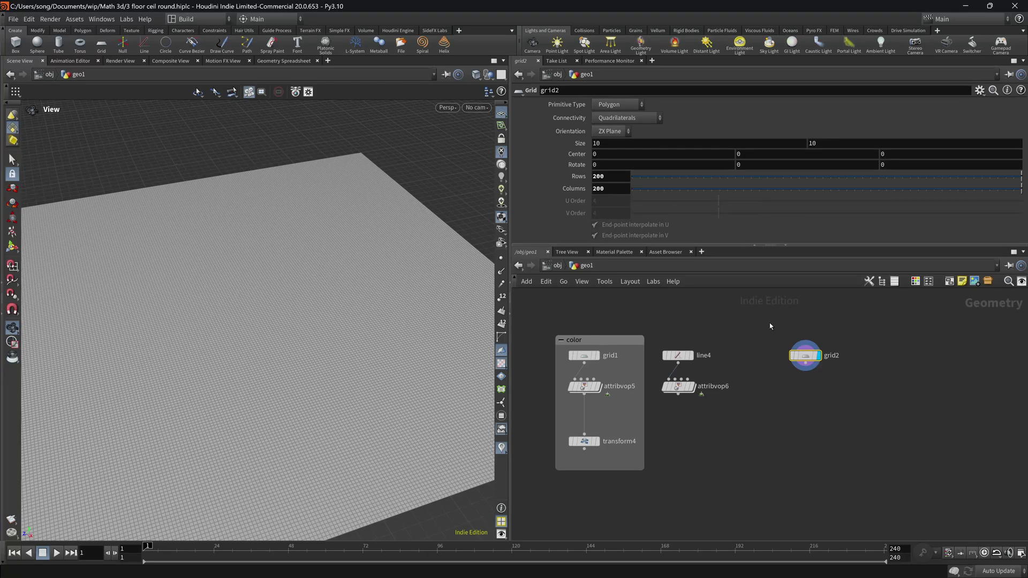
Step: Add an Attribute VOP fed by grid2, display its result and go inside its network
{"action": "key", "text": "Tab"}
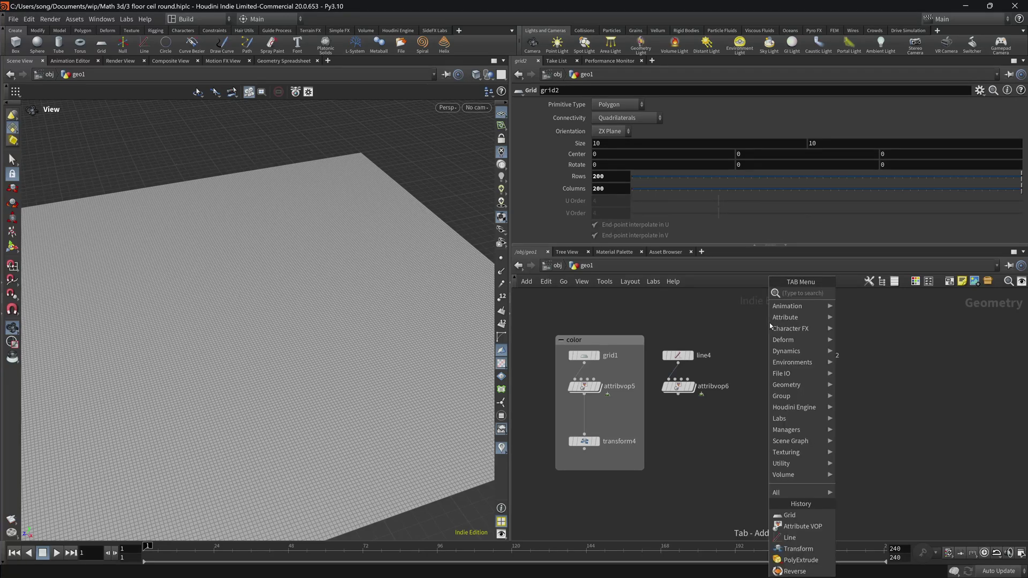
{"action": "type", "text": "avop"}
{"action": "key", "text": "Return"}
{"action": "key", "text": "Escape"}
{"action": "key", "text": "Tab"}
{"action": "type", "text": "avop"}
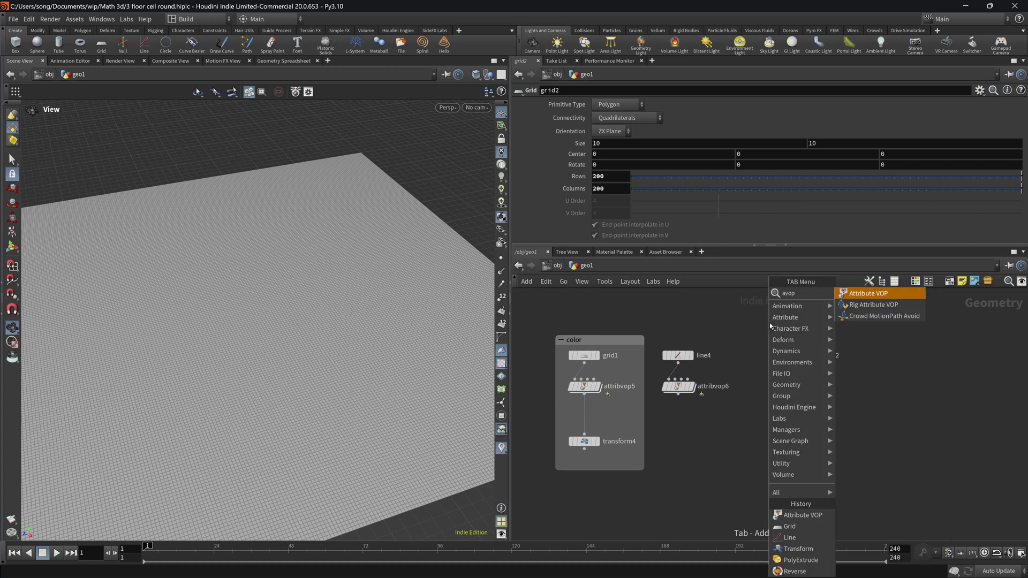
{"action": "key", "text": "Return"}
{"action": "left_click", "coordinate": [769, 322]}
{"action": "key", "text": "Return"}
{"action": "left_click_drag", "start_coordinate": [659, 389], "coordinate": [565, 324]}
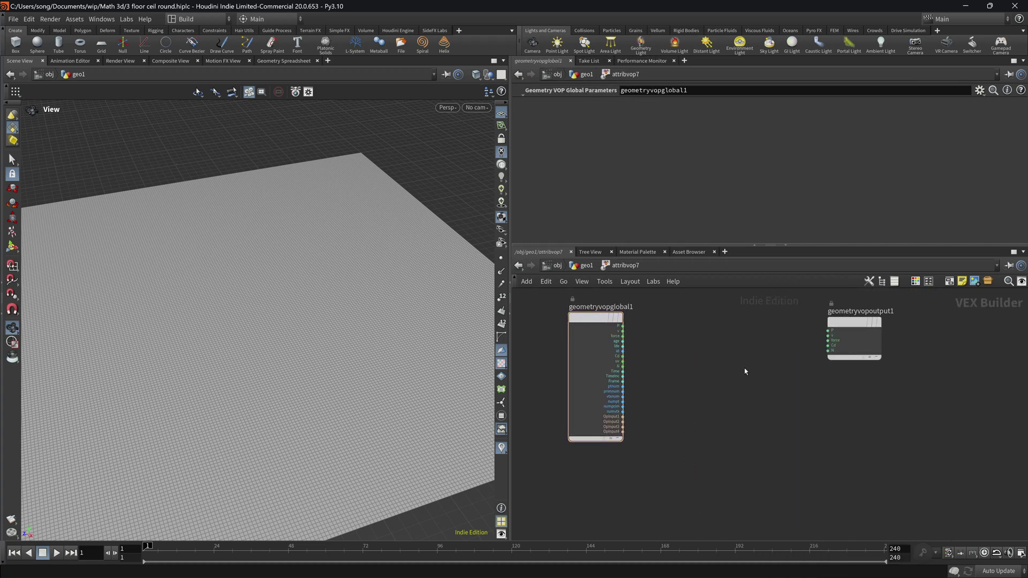
Step: Add a Voronoi Noise VOP and connect the global P output to its pos input
{"action": "key", "text": "Tab"}
{"action": "type", "text": "noise"}
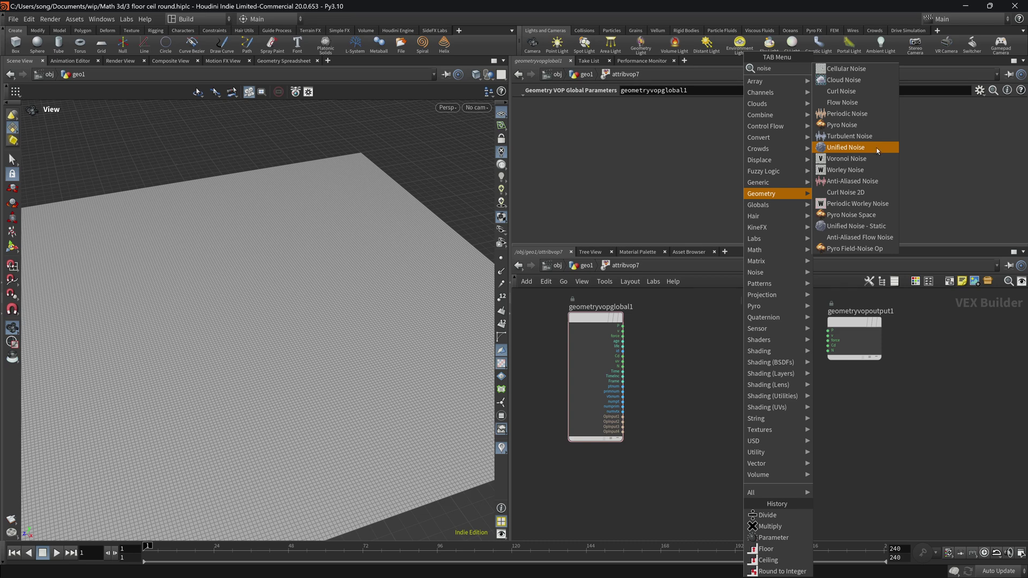
{"action": "key", "text": "BackSpace"}
{"action": "key", "text": "BackSpace"}
{"action": "key", "text": "BackSpace"}
{"action": "key", "text": "BackSpace"}
{"action": "key", "text": "BackSpace"}
{"action": "type", "text": "voro"}
{"action": "key", "text": "Return"}
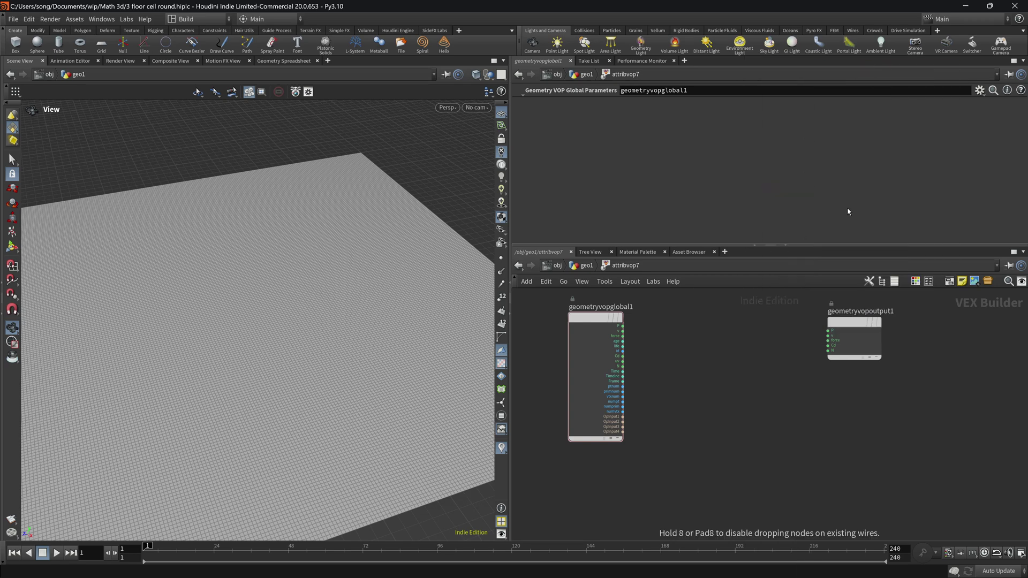
{"action": "left_click", "coordinate": [768, 383]}
{"action": "scroll", "coordinate": [659, 391], "scroll_direction": "up", "scroll_amount": 2}
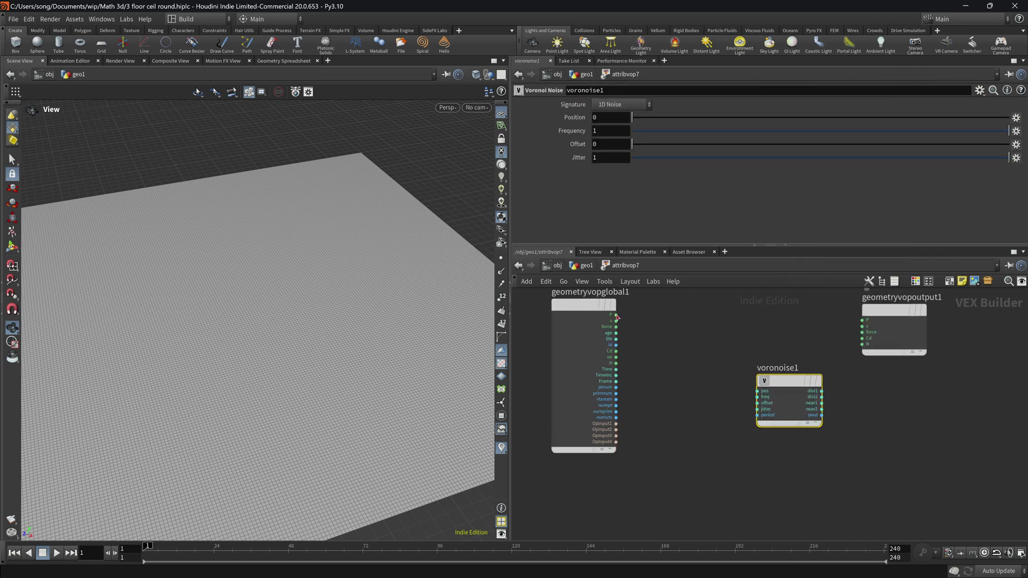
{"action": "left_click", "coordinate": [758, 391]}
{"action": "left_click_drag", "start_coordinate": [787, 381], "coordinate": [713, 393]}
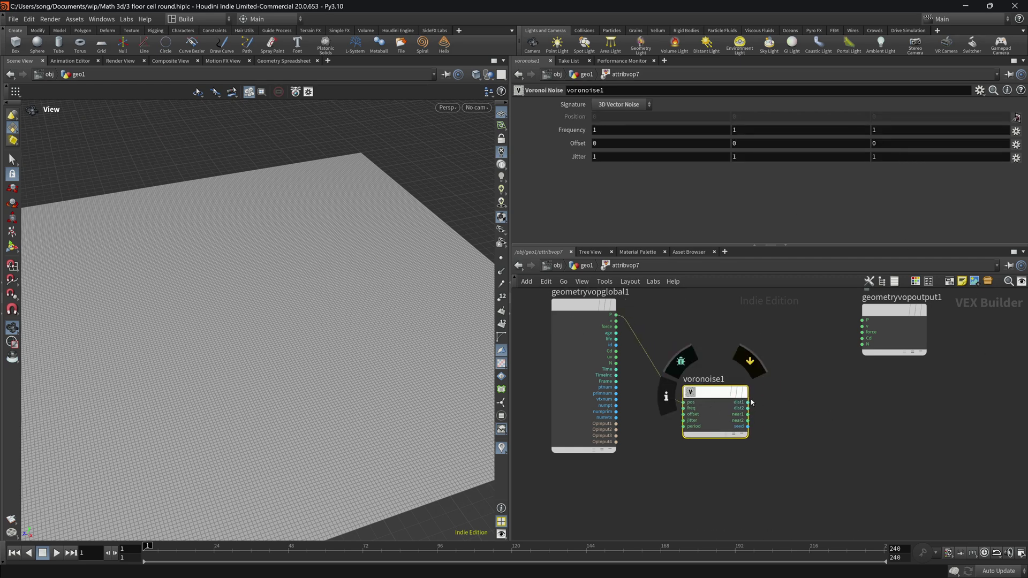
Step: Connect the Voronoi noise's dist1 output to the output node's Cd input and tidy the node layout
{"action": "left_click_drag", "start_coordinate": [747, 402], "coordinate": [862, 339]}
{"action": "mouse_move", "coordinate": [342, 321]}
{"action": "left_mouse_down"}
{"action": "mouse_move", "coordinate": [284, 351]}
{"action": "mouse_move", "coordinate": [379, 425]}
{"action": "mouse_move", "coordinate": [379, 305]}
{"action": "mouse_move", "coordinate": [335, 362]}
{"action": "mouse_move", "coordinate": [321, 351]}
{"action": "mouse_move", "coordinate": [271, 403]}
{"action": "mouse_move", "coordinate": [246, 355]}
{"action": "mouse_move", "coordinate": [268, 372]}
{"action": "mouse_move", "coordinate": [339, 374]}
{"action": "mouse_move", "coordinate": [348, 385]}
{"action": "left_mouse_up"}
{"action": "key", "text": "shift+w"}
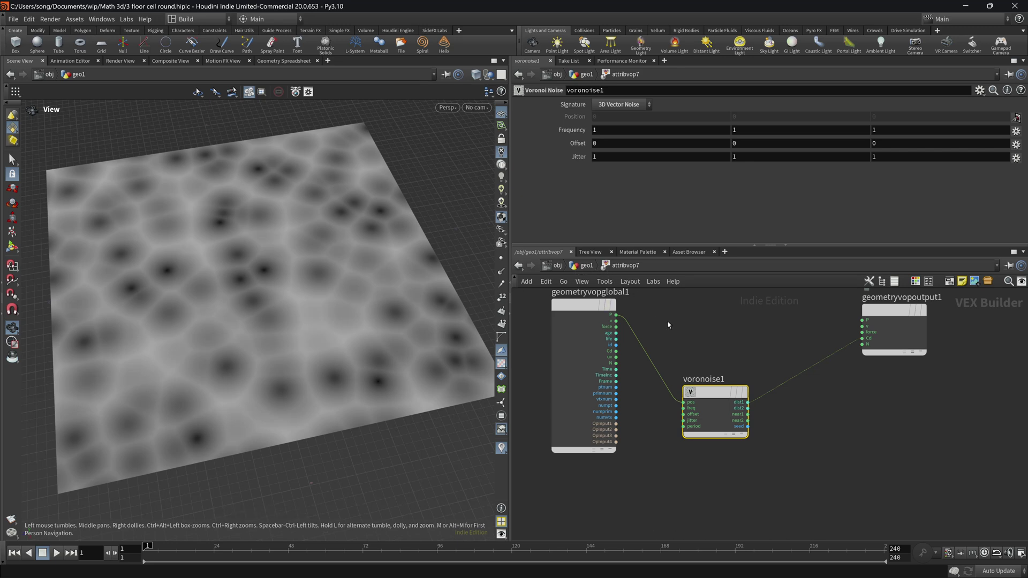
{"action": "mouse_move", "coordinate": [718, 394]}
{"action": "left_mouse_down"}
{"action": "mouse_move", "coordinate": [725, 403]}
{"action": "mouse_move", "coordinate": [713, 401]}
{"action": "left_mouse_up"}
{"action": "key", "text": "l"}
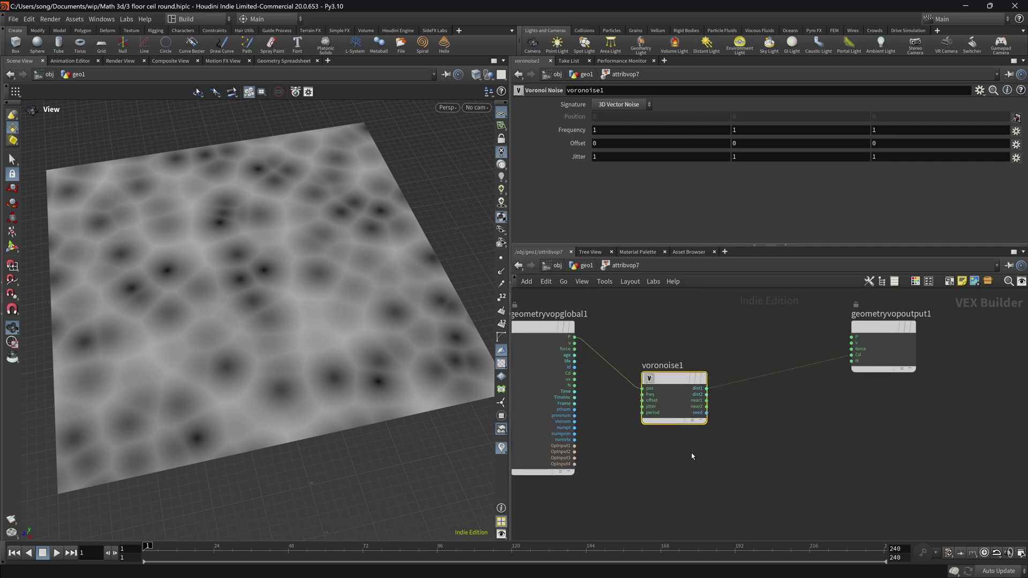
Step: Add a Round to Integer VOP and insert it on the wire between the Voronoi noise and Cd
{"action": "left_click", "coordinate": [735, 444]}
{"action": "key", "text": "Tab"}
{"action": "type", "text": "roun"}
{"action": "key", "text": "Down"}
{"action": "key", "text": "Down"}
{"action": "key", "text": "Return"}
{"action": "left_click", "coordinate": [787, 430]}
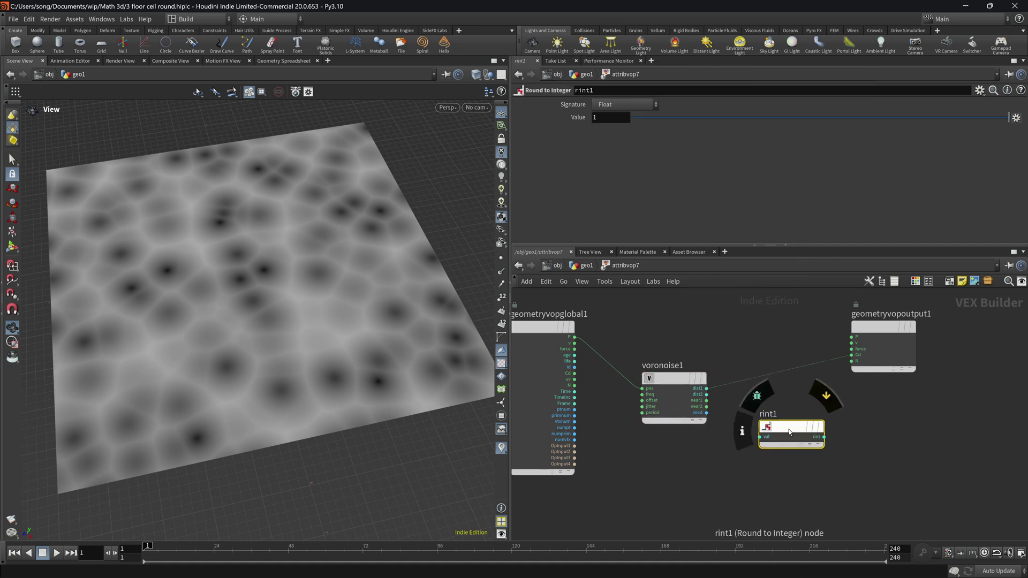
{"action": "left_click_drag", "start_coordinate": [791, 431], "coordinate": [780, 371]}
{"action": "mouse_move", "coordinate": [283, 293]}
{"action": "left_mouse_down"}
{"action": "mouse_move", "coordinate": [267, 279]}
{"action": "mouse_move", "coordinate": [273, 296]}
{"action": "left_mouse_up"}
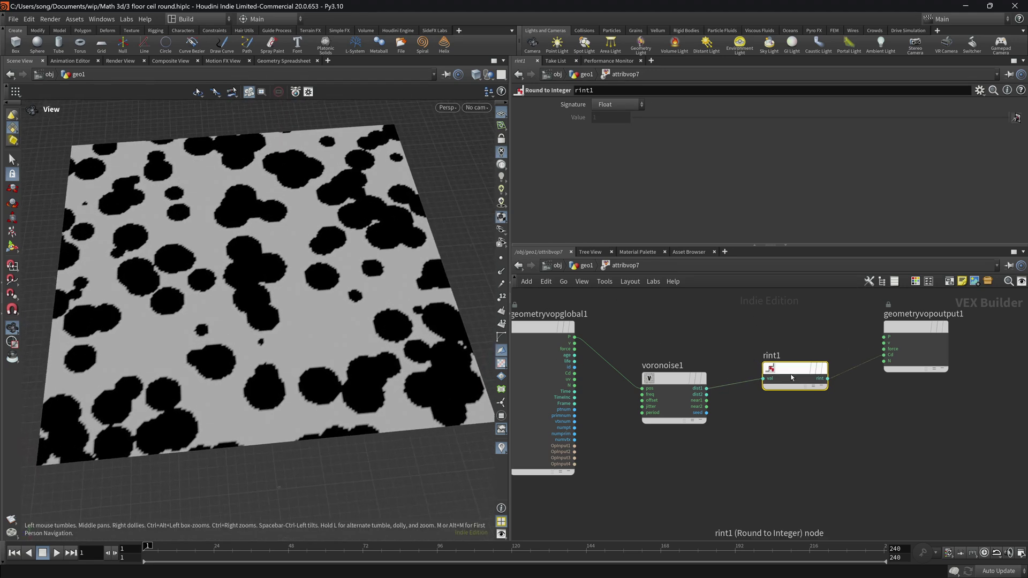
{"action": "left_click_drag", "start_coordinate": [791, 379], "coordinate": [795, 396]}
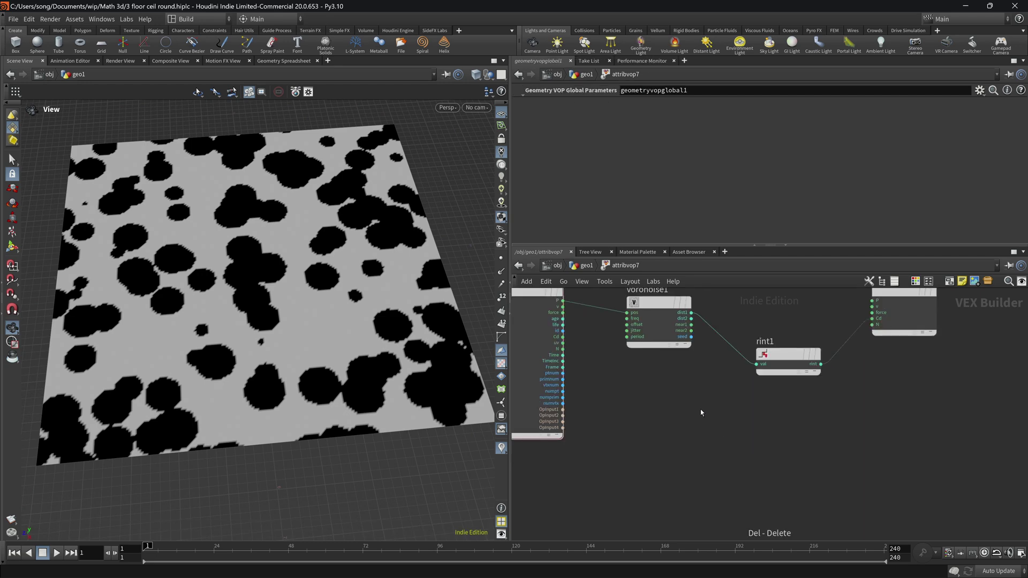
Step: Add a Multiply node and a Divide node beneath the noise and rounding nodes
{"action": "key", "text": "Tab"}
{"action": "type", "text": "mul"}
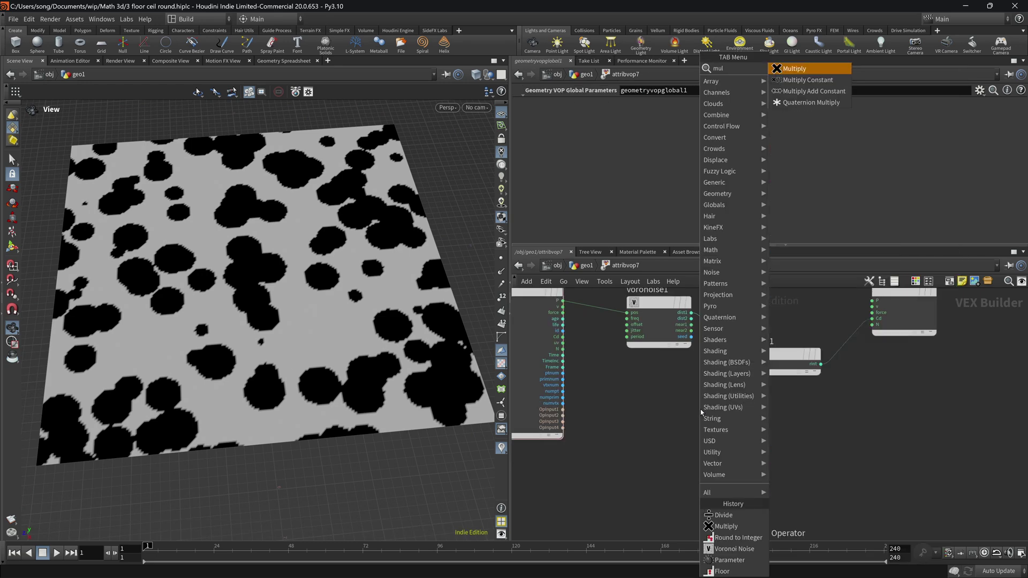
{"action": "key", "text": "Return"}
{"action": "left_click", "coordinate": [700, 409]}
{"action": "key", "text": "Tab"}
{"action": "type", "text": "d"}
{"action": "left_click", "coordinate": [872, 526]}
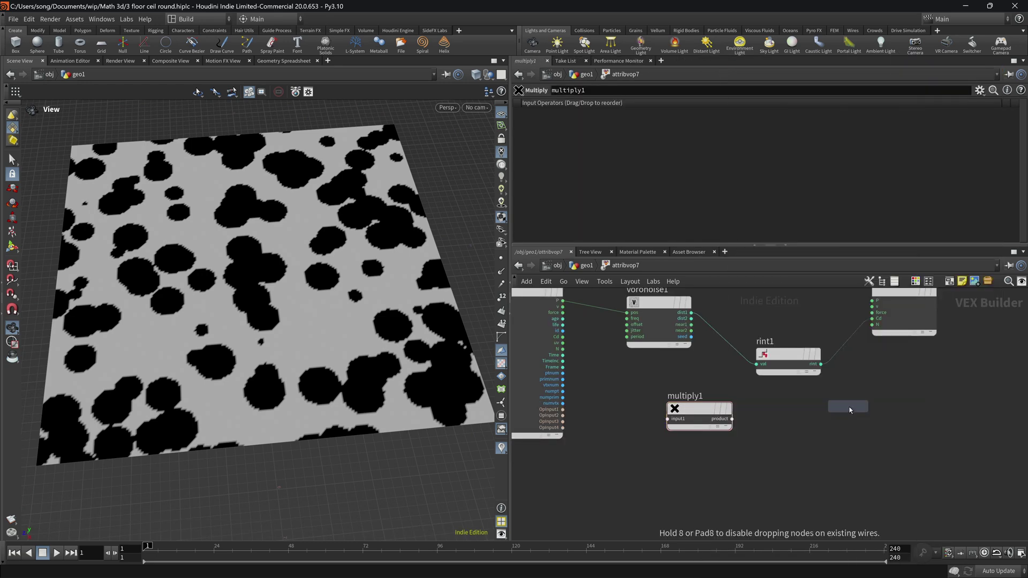
{"action": "left_click", "coordinate": [848, 413]}
Step: Add a Parameter node and feed the noise's dist1 and the parm output into multiply1
{"action": "key", "text": "Tab"}
{"action": "type", "text": "op"}
{"action": "key", "text": "BackSpace"}
{"action": "key", "text": "BackSpace"}
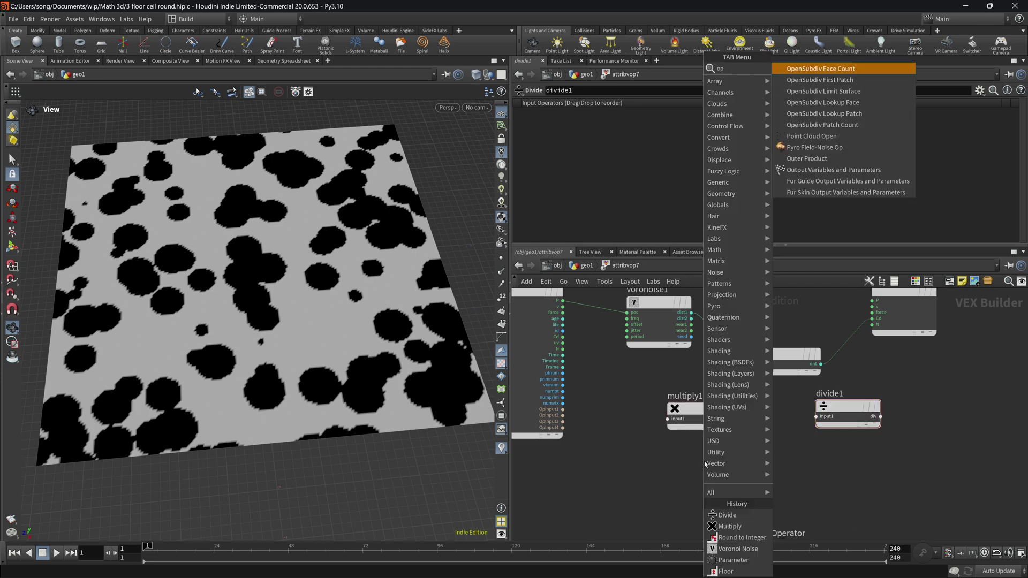
{"action": "type", "text": "pa"}
{"action": "key", "text": "Return"}
{"action": "left_click", "coordinate": [641, 472]}
{"action": "left_click_drag", "start_coordinate": [690, 320], "coordinate": [667, 419]}
{"action": "left_click_drag", "start_coordinate": [700, 413], "coordinate": [717, 410]}
{"action": "left_click_drag", "start_coordinate": [674, 473], "coordinate": [683, 422]}
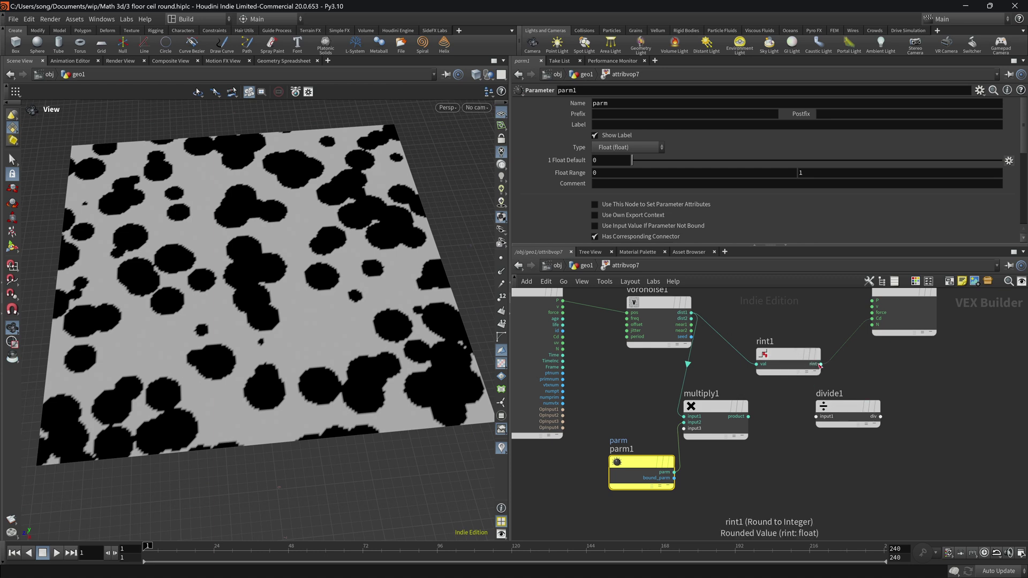
Step: Feed the rint1 result and the parm output into divide1 and connect its div output to Cd
{"action": "left_click_drag", "start_coordinate": [821, 364], "coordinate": [815, 416]}
{"action": "left_click_drag", "start_coordinate": [674, 472], "coordinate": [816, 423]}
{"action": "left_click_drag", "start_coordinate": [880, 417], "coordinate": [872, 318]}
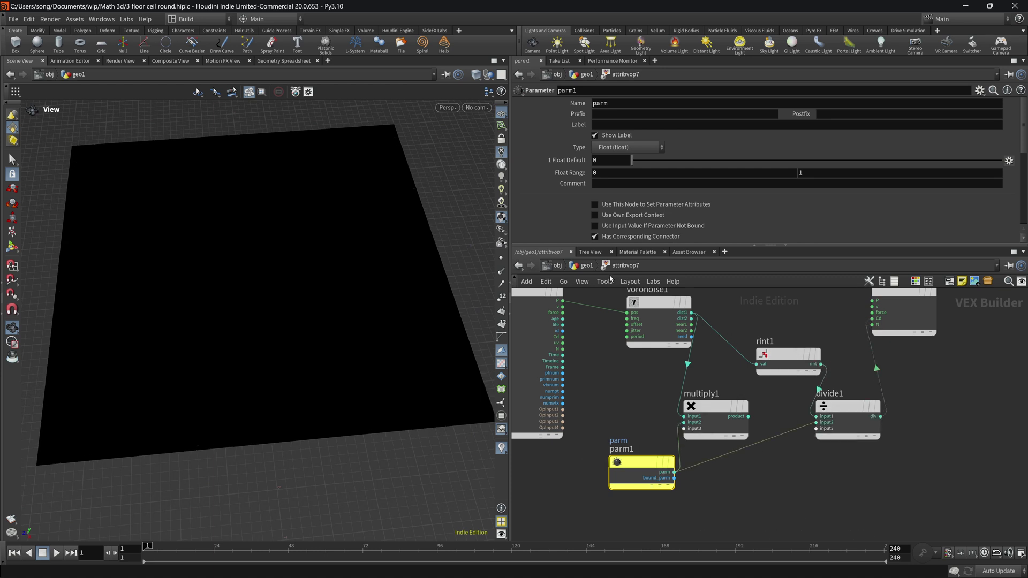
Step: Return to the geometry network and set attribvop7's parm to 1
{"action": "key", "text": "u"}
{"action": "left_click_drag", "start_coordinate": [806, 398], "coordinate": [814, 351]}
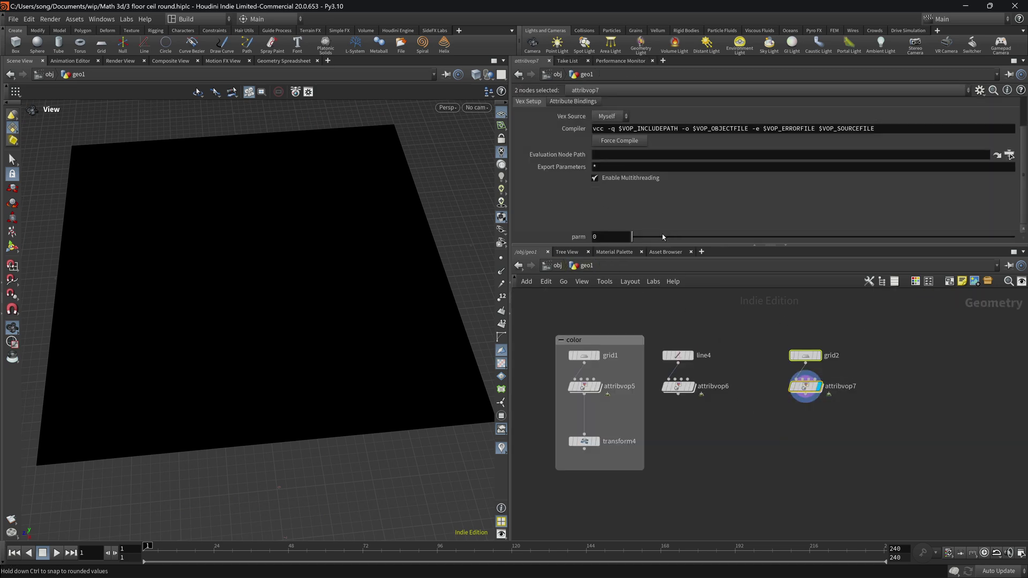
{"action": "left_click_drag", "start_coordinate": [659, 236], "coordinate": [1014, 238]}
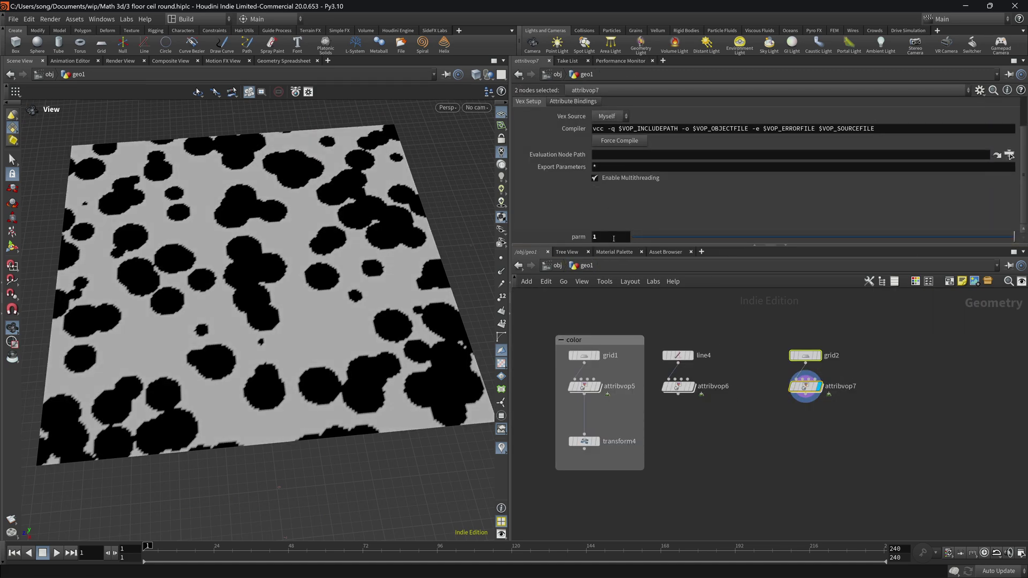
{"action": "middle_click_drag", "start_coordinate": [613, 239], "coordinate": [619, 212]}
Step: Connect multiply1's product to rint1's input inside attribvop7, and set the attribvop7 parm to 3
{"action": "double_click", "coordinate": [806, 386]}
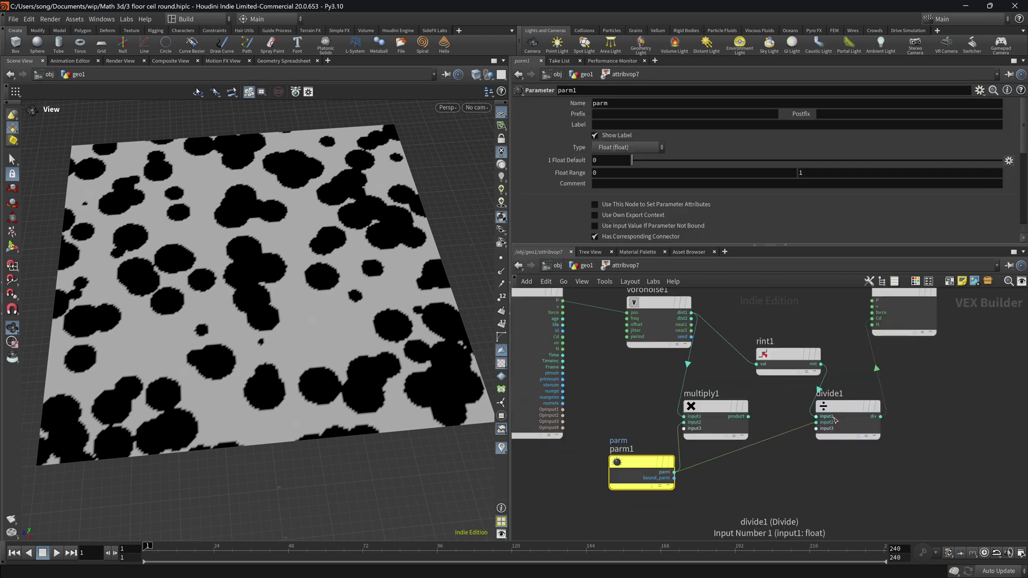
{"action": "left_click", "coordinate": [748, 416]}
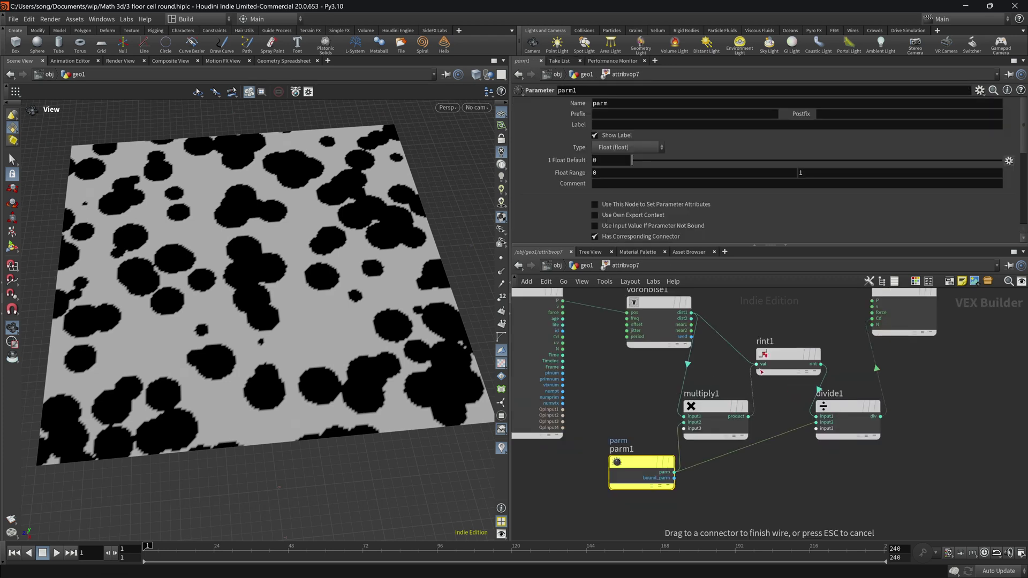
{"action": "left_click", "coordinate": [757, 364]}
{"action": "left_click_drag", "start_coordinate": [715, 405], "coordinate": [723, 399]}
{"action": "left_click", "coordinate": [792, 354]}
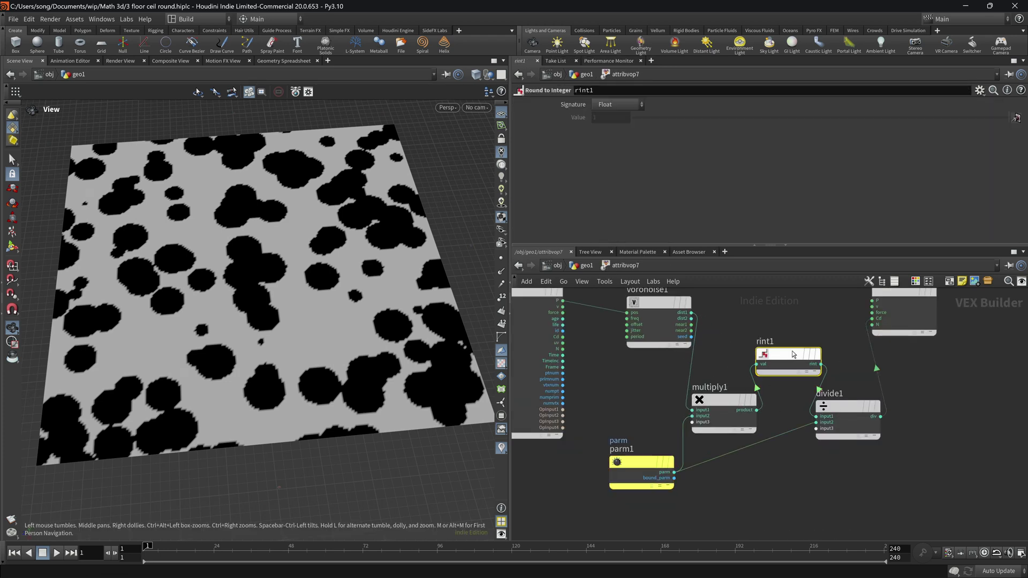
{"action": "key", "text": "u"}
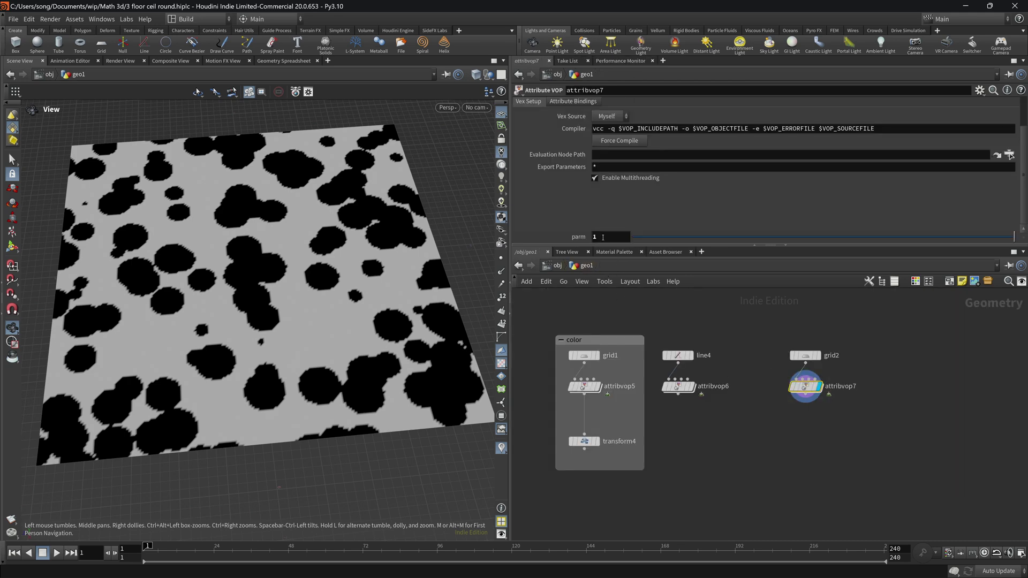
{"action": "mouse_move", "coordinate": [604, 237]}
{"action": "middle_mouse_down"}
{"action": "mouse_move", "coordinate": [755, 235]}
{"action": "mouse_move", "coordinate": [602, 236]}
{"action": "middle_mouse_up"}
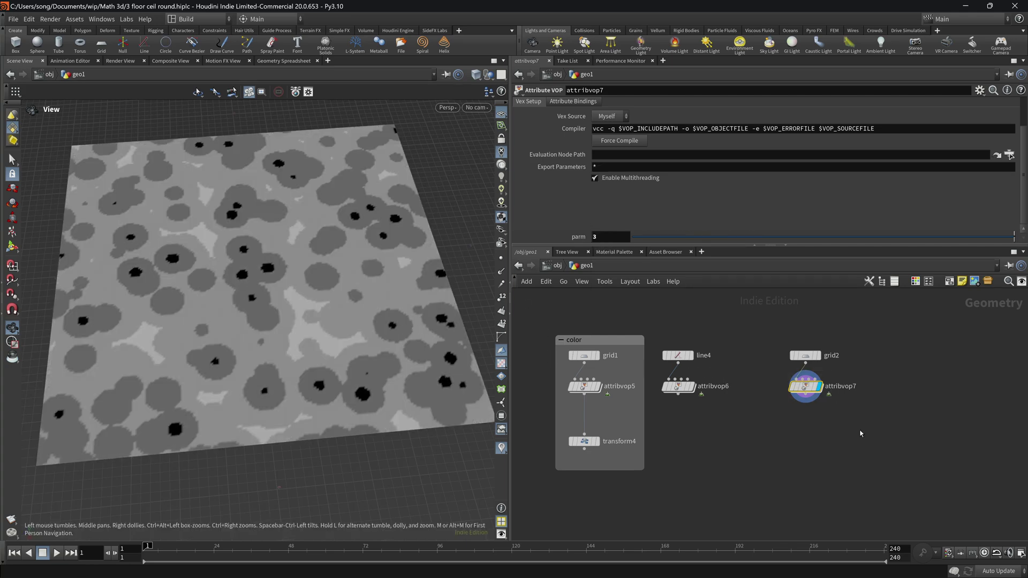
Step: Set the float range of the parm1 parameter inside attribvop7 to 1 through 15
{"action": "key", "text": "i"}
{"action": "left_click", "coordinate": [635, 461]}
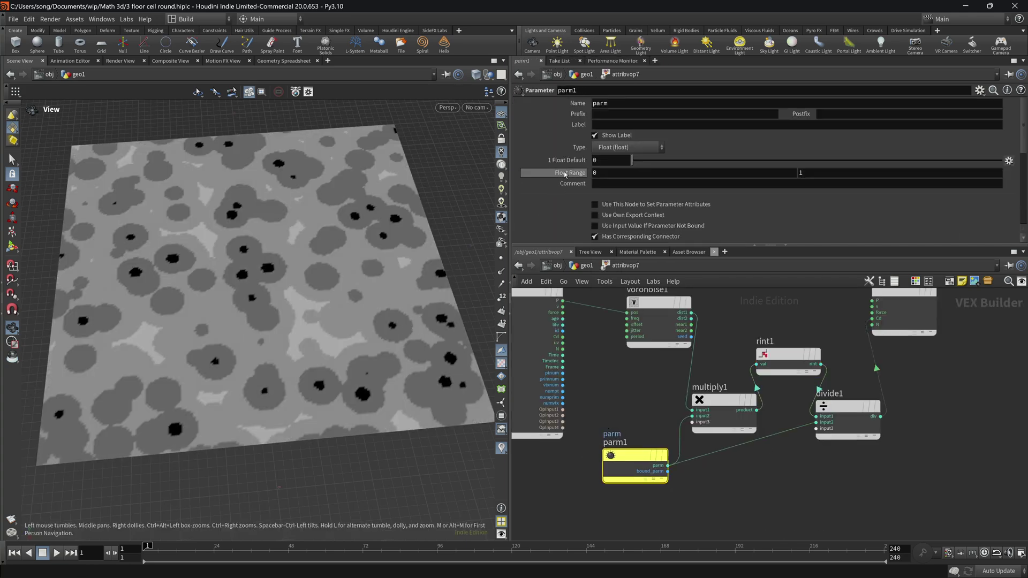
{"action": "left_click", "coordinate": [607, 173]}
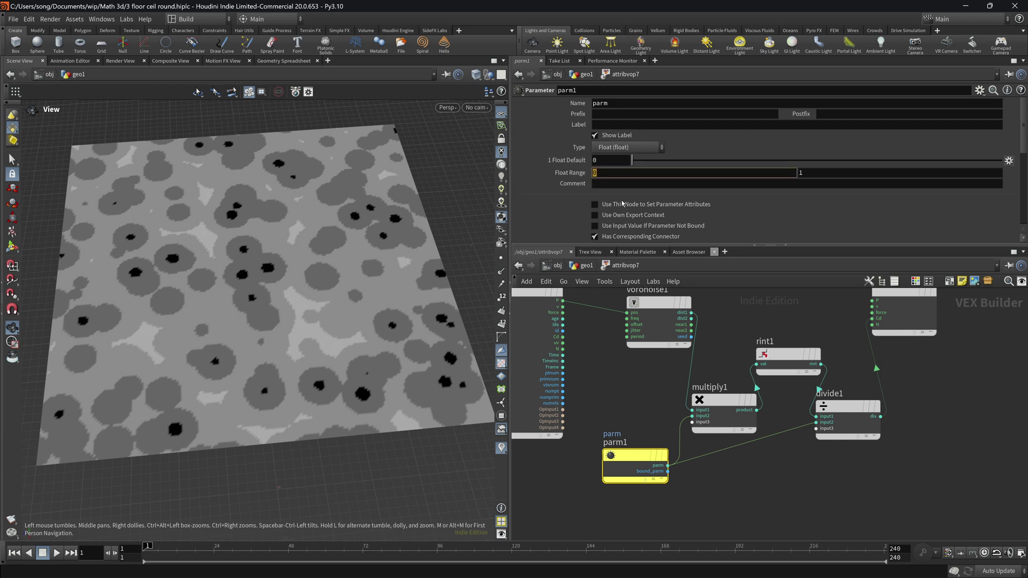
{"action": "key", "text": "Tab"}
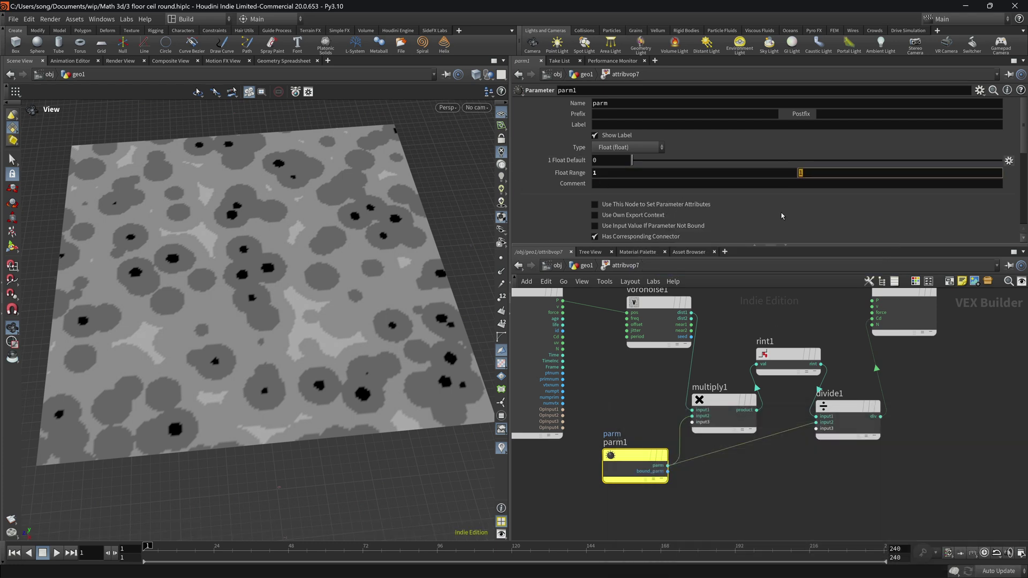
{"action": "type", "text": "15"}
{"action": "key", "text": "Return"}
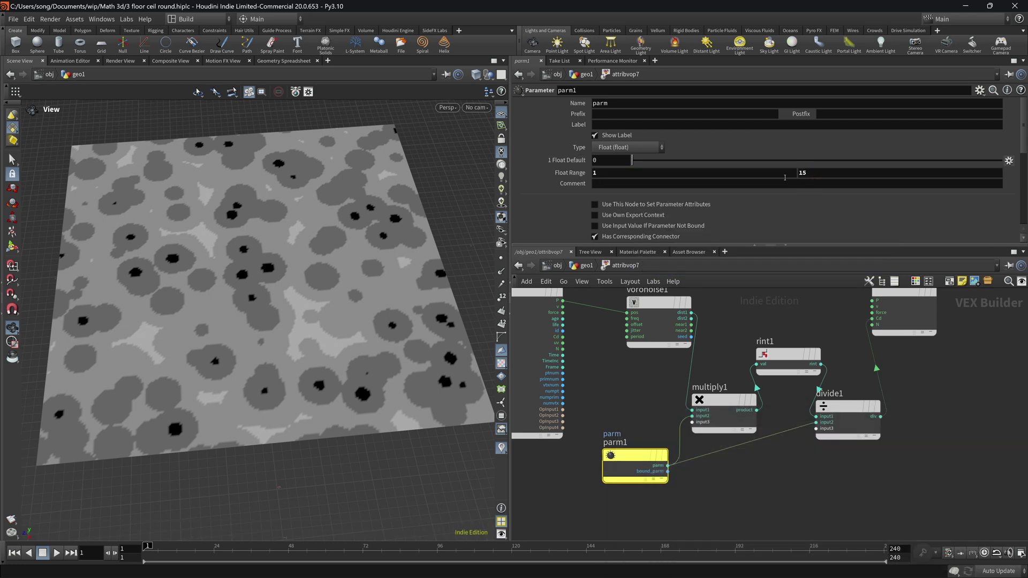
Step: Return to geo1, try out attribvop7's parm slider up to 15 and enlarge the parameter pane
{"action": "left_click", "coordinate": [586, 265]}
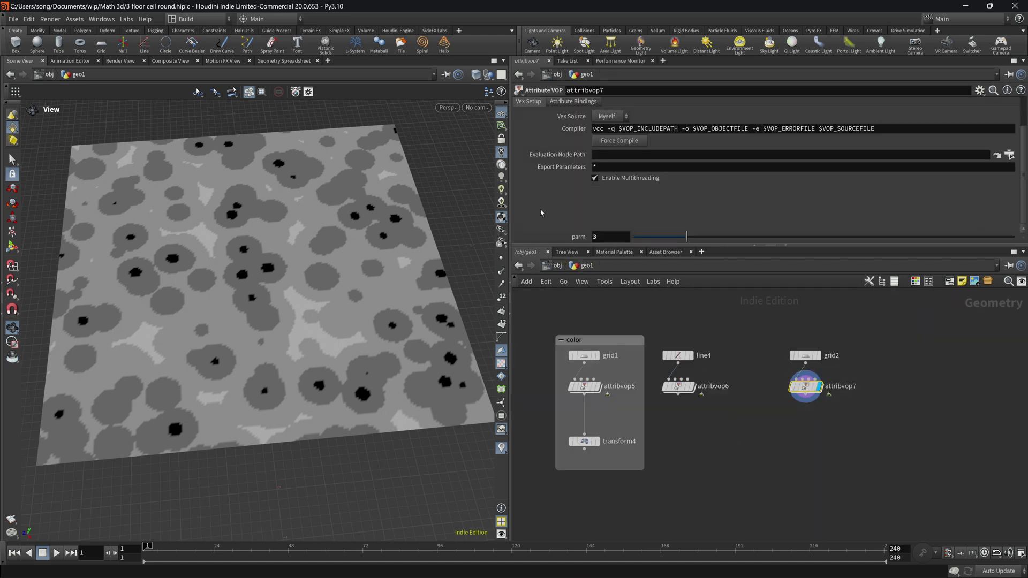
{"action": "left_click_drag", "start_coordinate": [682, 236], "coordinate": [888, 239]}
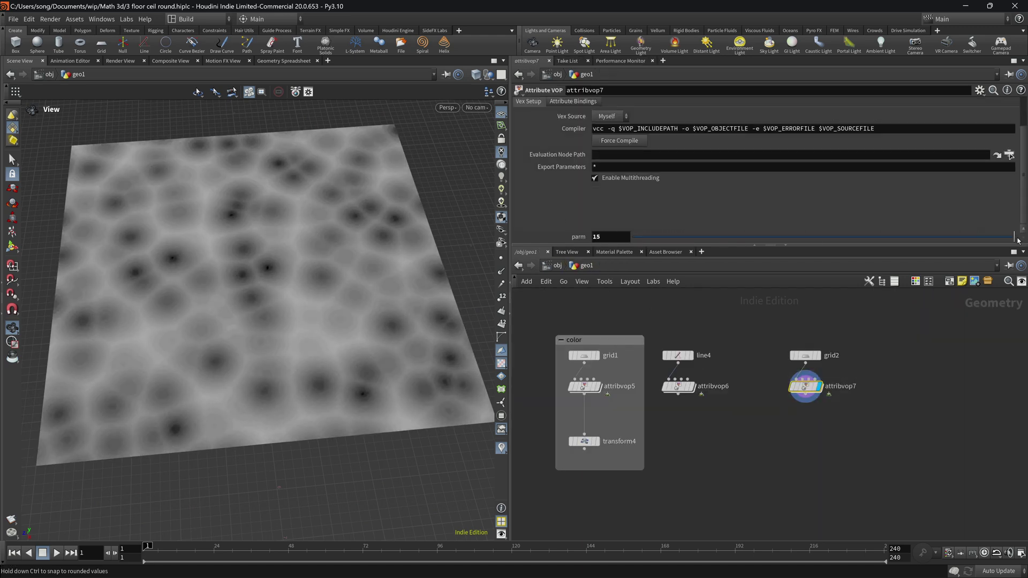
{"action": "left_click_drag", "start_coordinate": [1018, 241], "coordinate": [773, 313]}
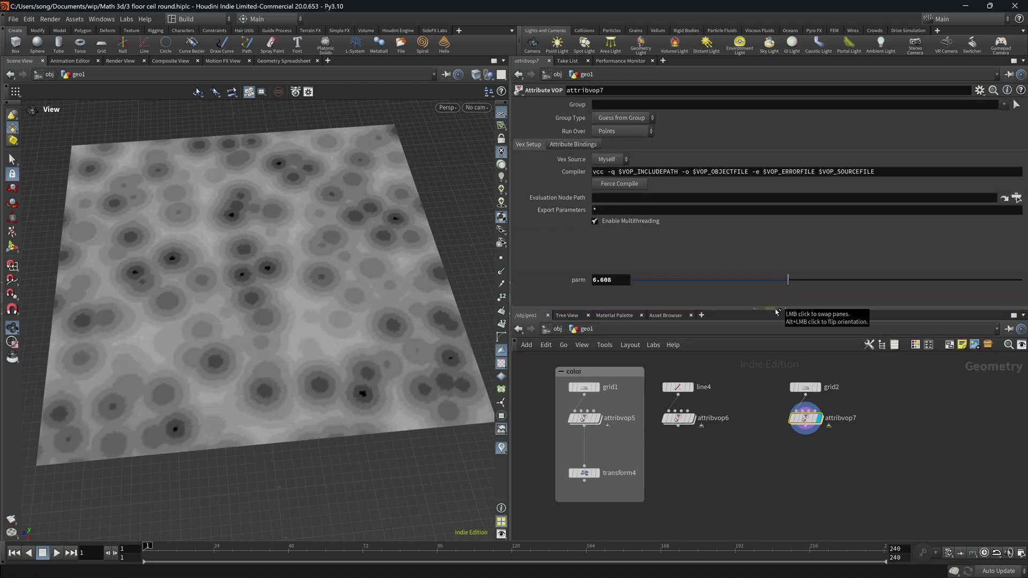
{"action": "left_click_drag", "start_coordinate": [787, 280], "coordinate": [918, 268]}
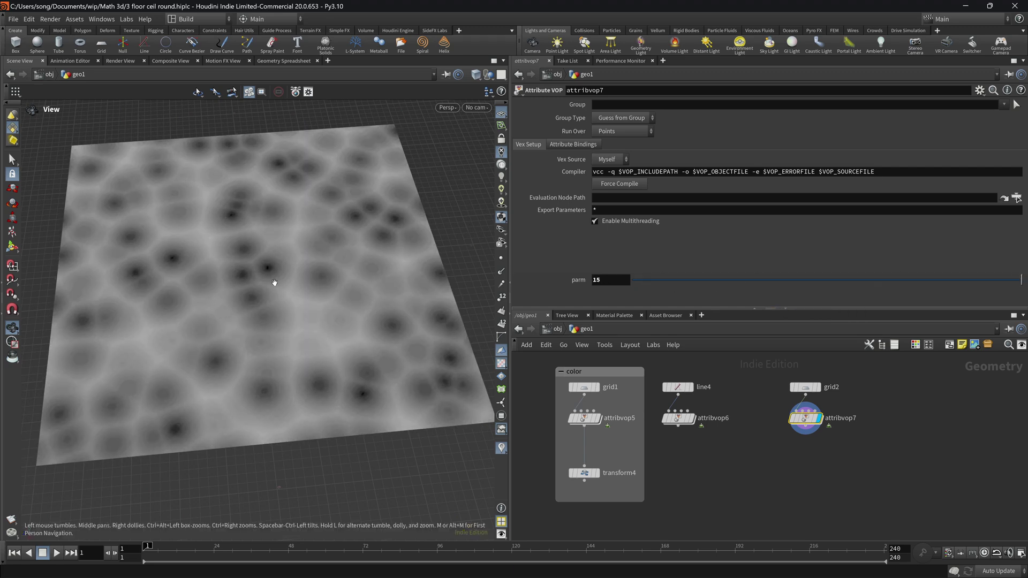
Step: Get a closer view of the grid's noise pattern and set attribvop7's parm to 5
{"action": "right_click_drag", "start_coordinate": [275, 284], "coordinate": [411, 268]}
{"action": "mouse_move", "coordinate": [262, 304]}
{"action": "left_mouse_down"}
{"action": "mouse_move", "coordinate": [294, 370]}
{"action": "mouse_move", "coordinate": [316, 279]}
{"action": "mouse_move", "coordinate": [268, 297]}
{"action": "left_mouse_up"}
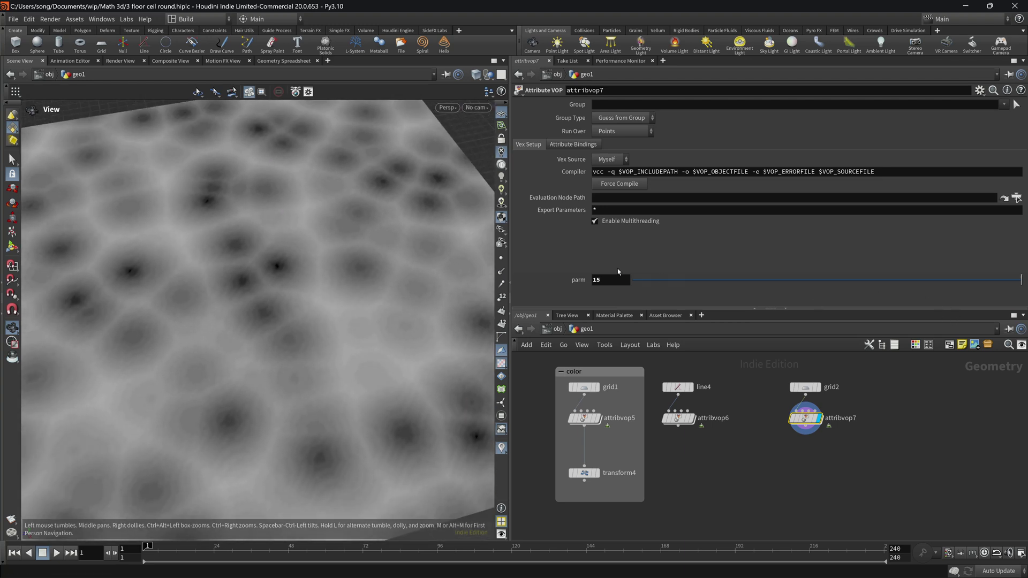
{"action": "left_click_drag", "start_coordinate": [611, 279], "coordinate": [569, 319]}
{"action": "type", "text": "5"}
{"action": "key", "text": "Return"}
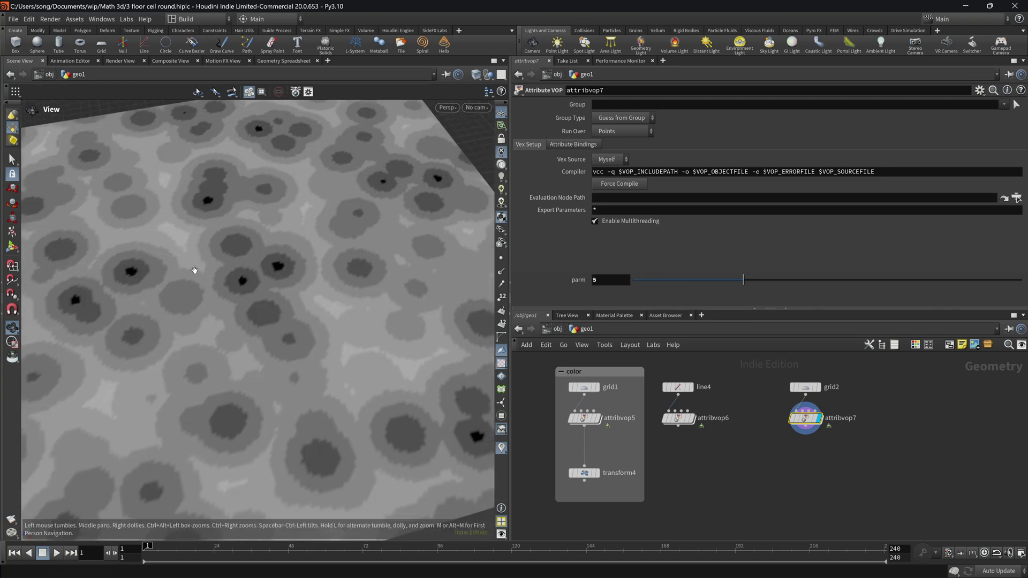
Step: Try attribvop7's parm at 2 and then at 1 to compare the noise pattern's quantized levels
{"action": "type", "text": "2"}
{"action": "key", "text": "Return"}
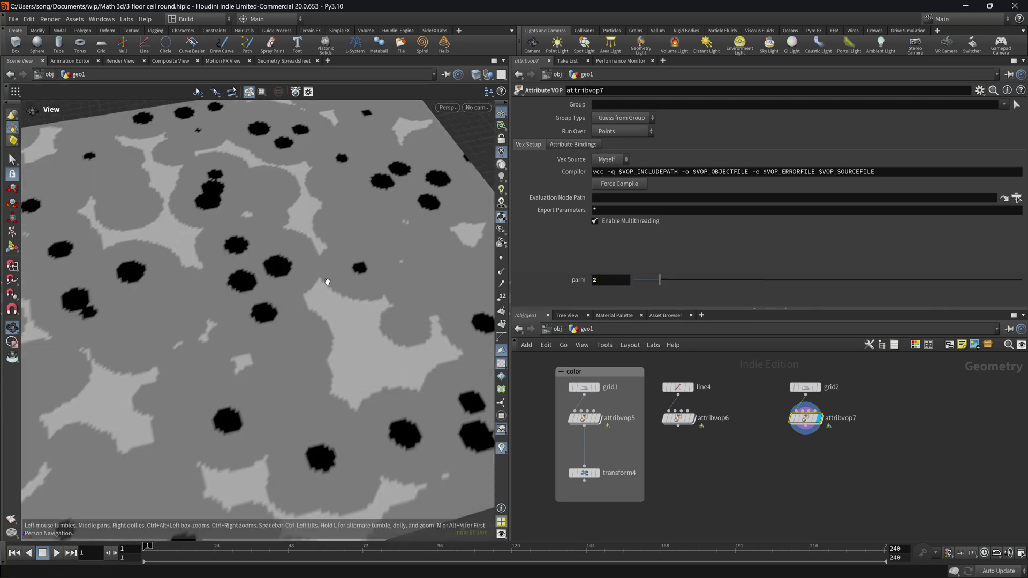
{"action": "left_click_drag", "start_coordinate": [332, 262], "coordinate": [335, 342]}
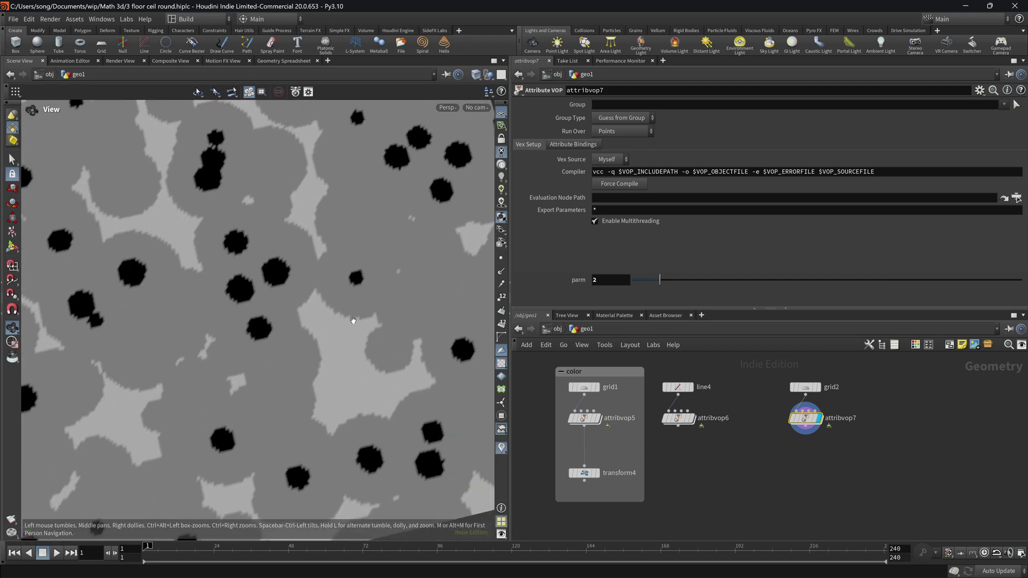
{"action": "left_click_drag", "start_coordinate": [628, 287], "coordinate": [581, 280]}
{"action": "type", "text": "1"}
{"action": "key", "text": "Return"}
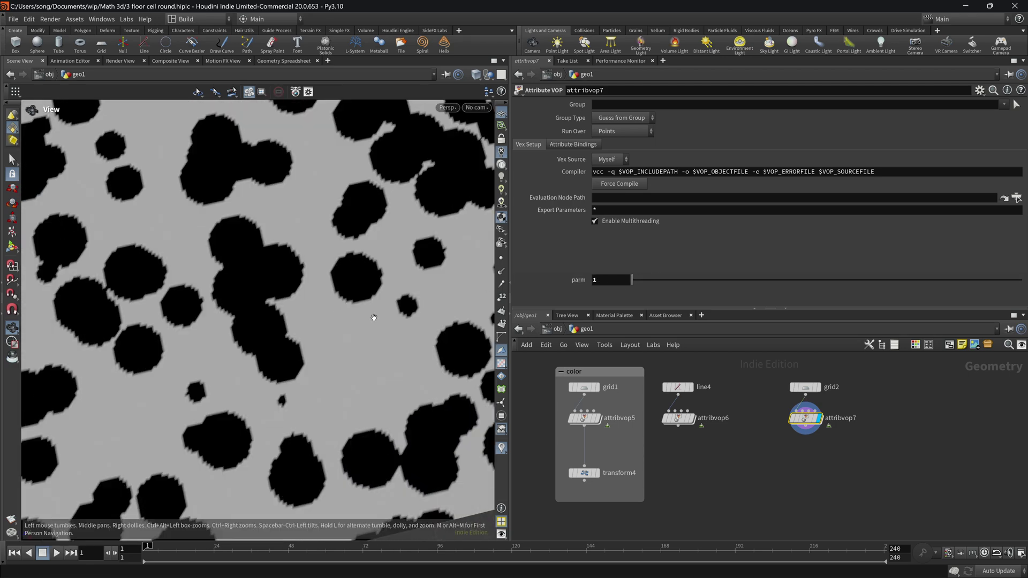
Step: Set attribvop7's parm to 3 and take in the whole grid
{"action": "scroll", "coordinate": [385, 315], "scroll_direction": "down", "scroll_amount": 5}
{"action": "mouse_move", "coordinate": [374, 315]}
{"action": "left_mouse_down"}
{"action": "mouse_move", "coordinate": [279, 306]}
{"action": "mouse_move", "coordinate": [289, 300]}
{"action": "mouse_move", "coordinate": [280, 310]}
{"action": "left_mouse_up"}
{"action": "left_click", "coordinate": [592, 284]}
{"action": "type", "text": "3"}
{"action": "key", "text": "Return"}
{"action": "scroll", "coordinate": [305, 334], "scroll_direction": "up", "scroll_amount": 5}
Step: Increase grid2's resolution to 500 rows and 500 columns
{"action": "left_click", "coordinate": [804, 386]}
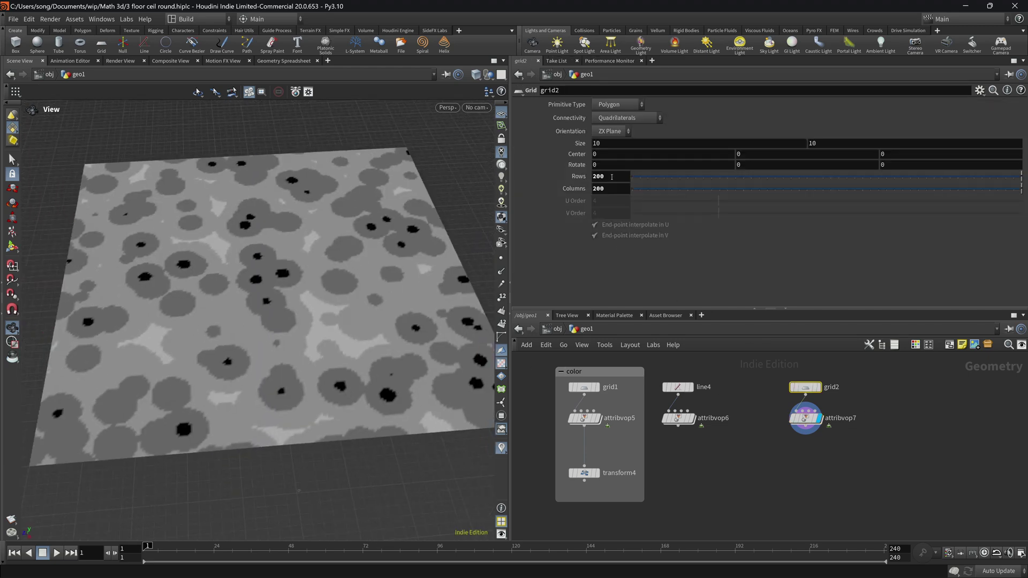
{"action": "type", "text": "500"}
{"action": "key", "text": "Tab"}
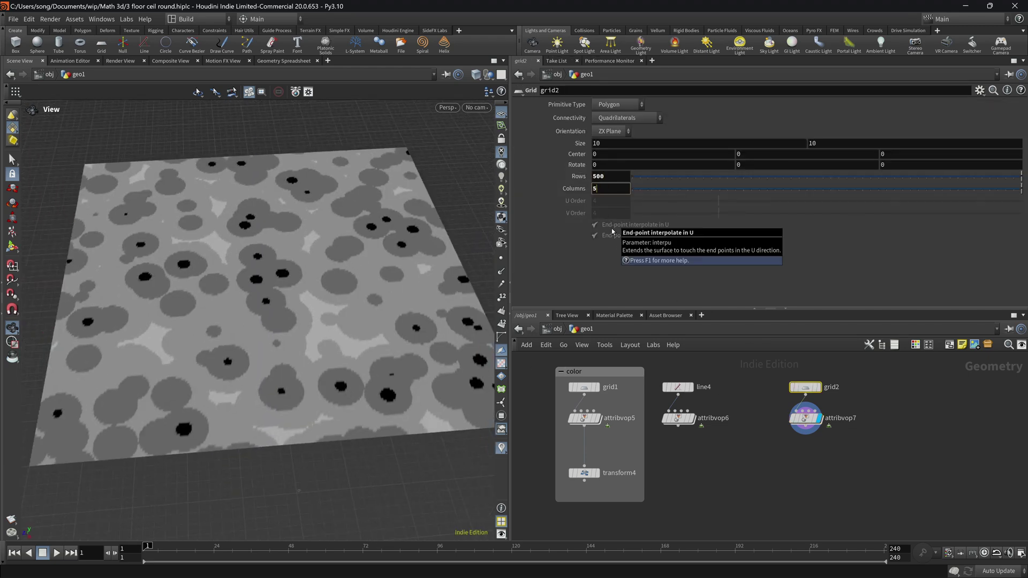
{"action": "key", "text": "Return"}
Step: Raise attribvop7's parm gradually above 3 to add more grey levels to the noise
{"action": "left_click", "coordinate": [804, 418]}
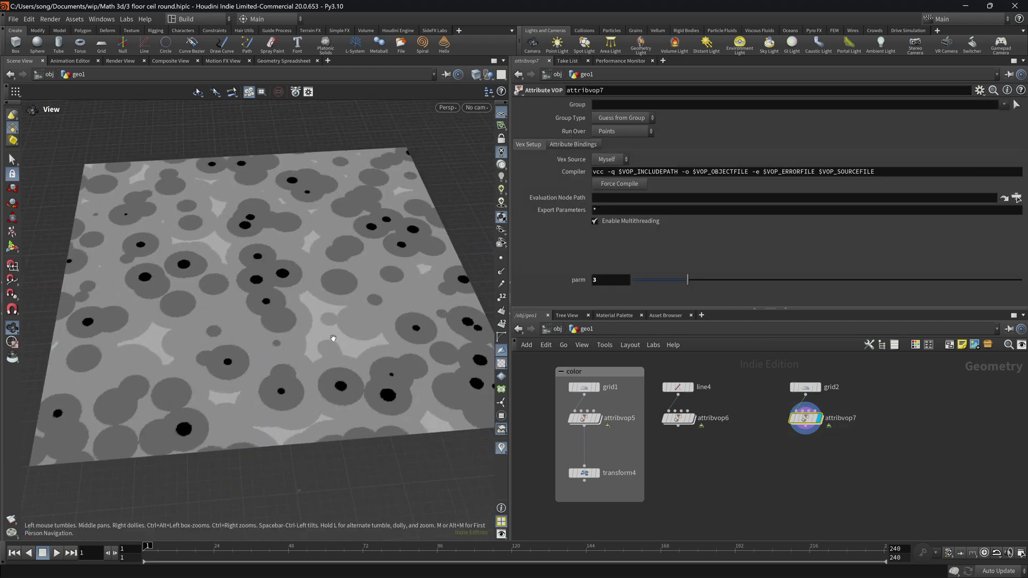
{"action": "left_click_drag", "start_coordinate": [335, 336], "coordinate": [277, 314]}
{"action": "left_click_drag", "start_coordinate": [714, 290], "coordinate": [822, 291]}
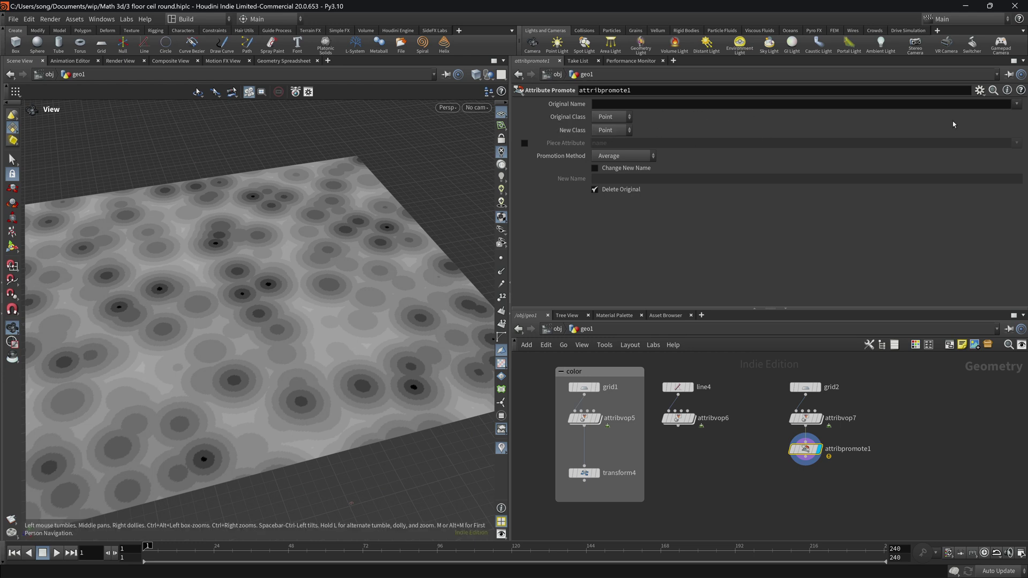
Step: Promote the Cd colour attribute from Point to Primitive class in attribpromote1
{"action": "left_click", "coordinate": [1016, 104]}
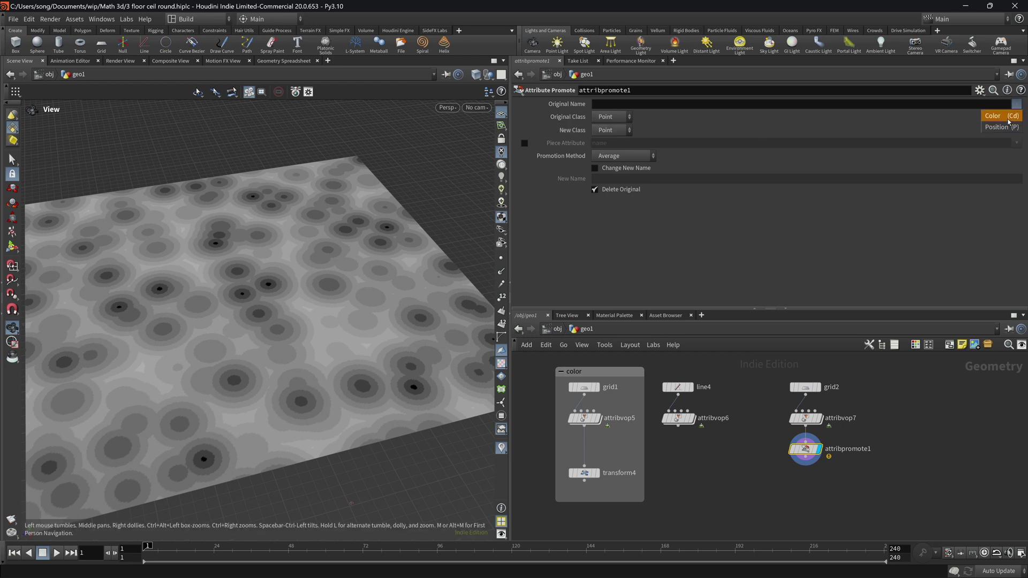
{"action": "left_click", "coordinate": [999, 115]}
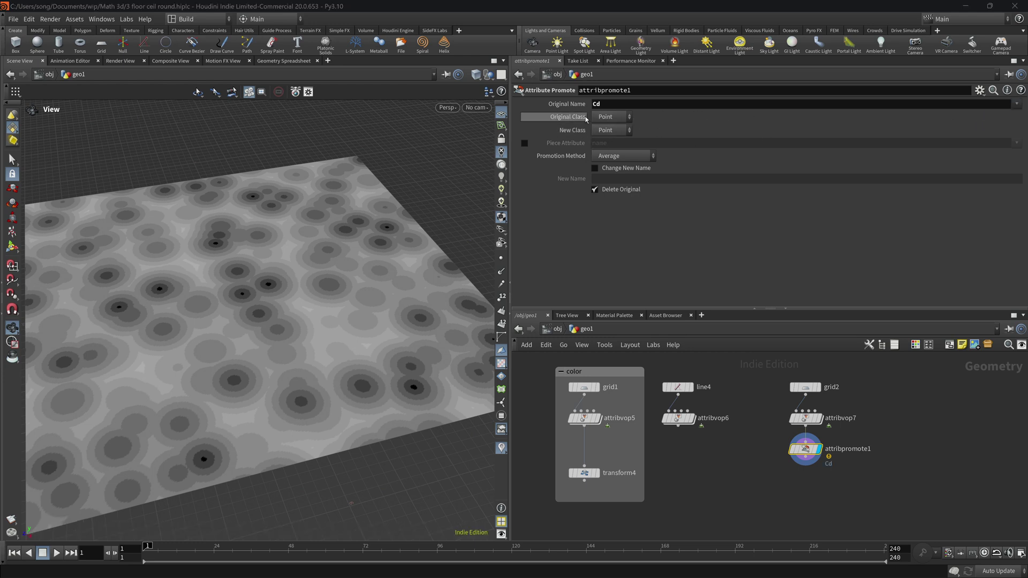
{"action": "left_click", "coordinate": [620, 131]}
{"action": "left_click", "coordinate": [609, 156]}
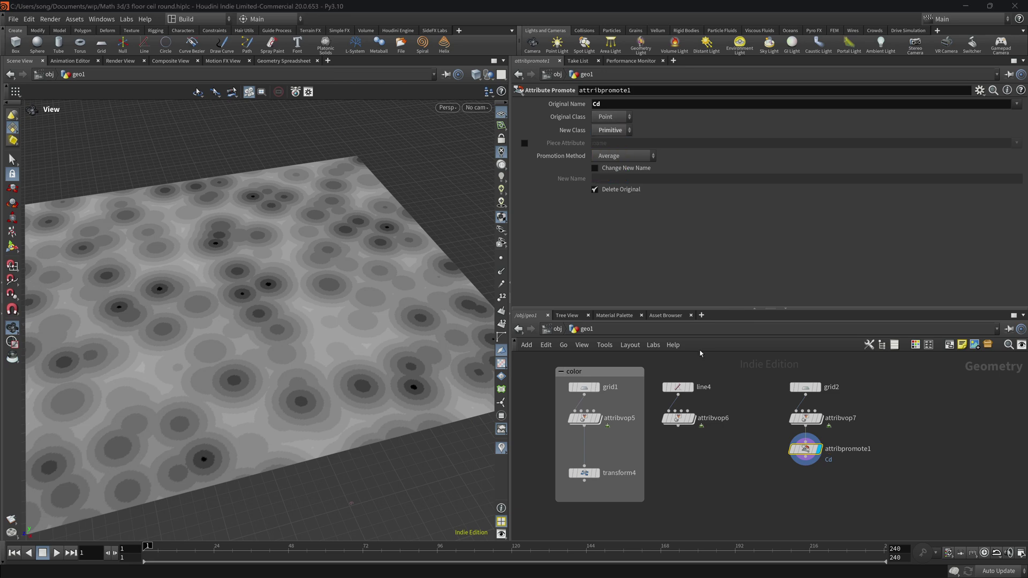
Step: Add a PolyExtrude node after attribpromote1 and set its Distance to 1
{"action": "key", "text": "Tab"}
{"action": "type", "text": "polyex"}
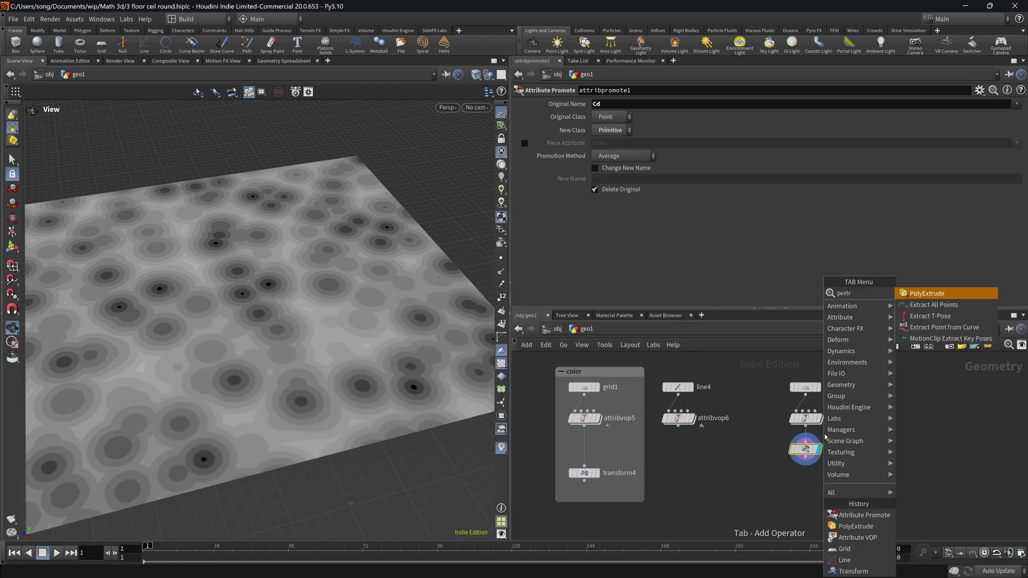
{"action": "key", "text": "Return"}
{"action": "left_click_drag", "start_coordinate": [883, 133], "coordinate": [1014, 134]}
Step: Enable polyextrude5's local Distance Scale with the Cd attribute and view the extruded relief from the side
{"action": "left_click", "coordinate": [609, 198]}
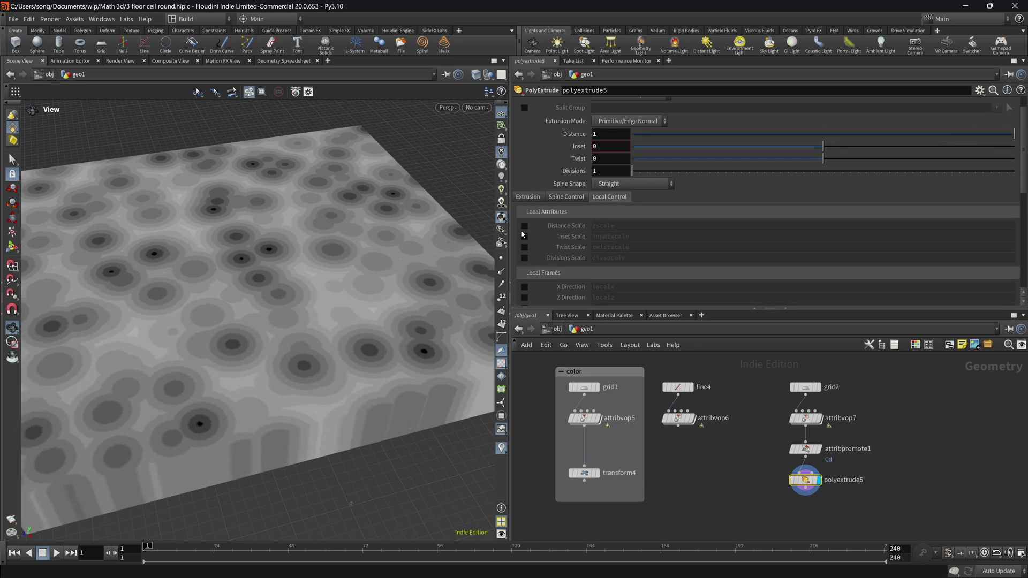
{"action": "left_click", "coordinate": [647, 226]}
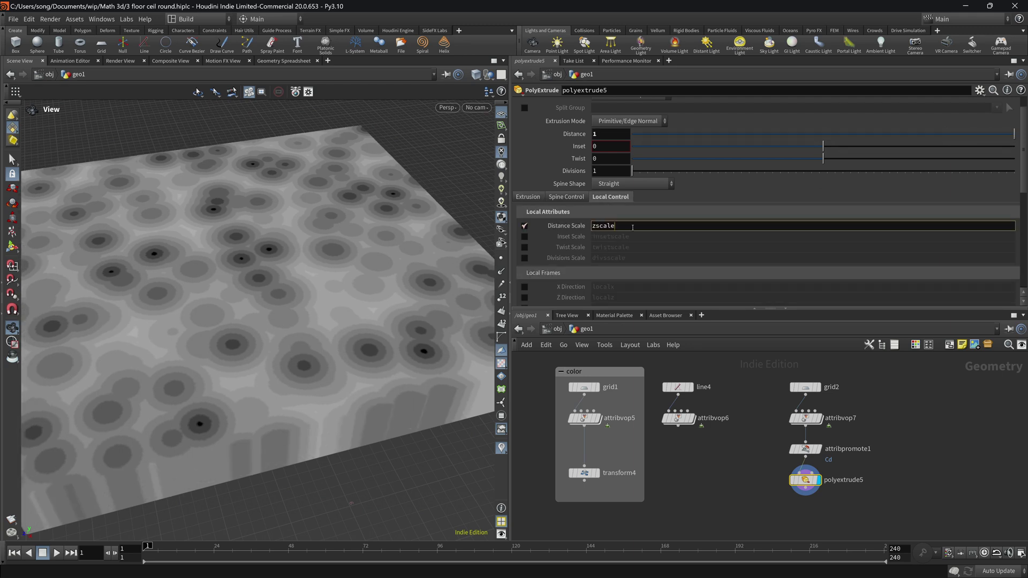
{"action": "type", "text": "Cd"}
{"action": "key", "text": "Return"}
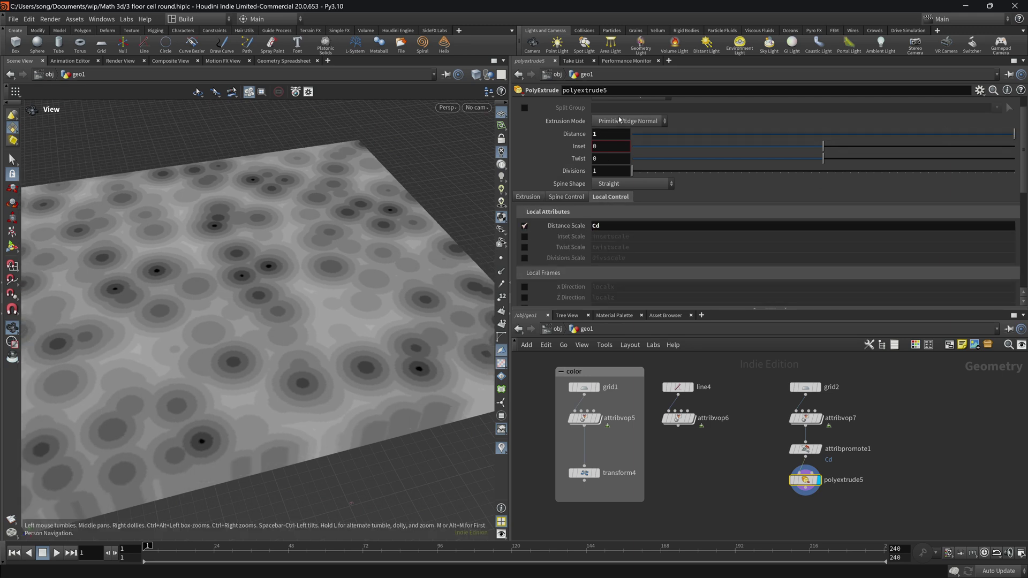
{"action": "scroll", "coordinate": [618, 121], "scroll_direction": "up", "scroll_amount": 1}
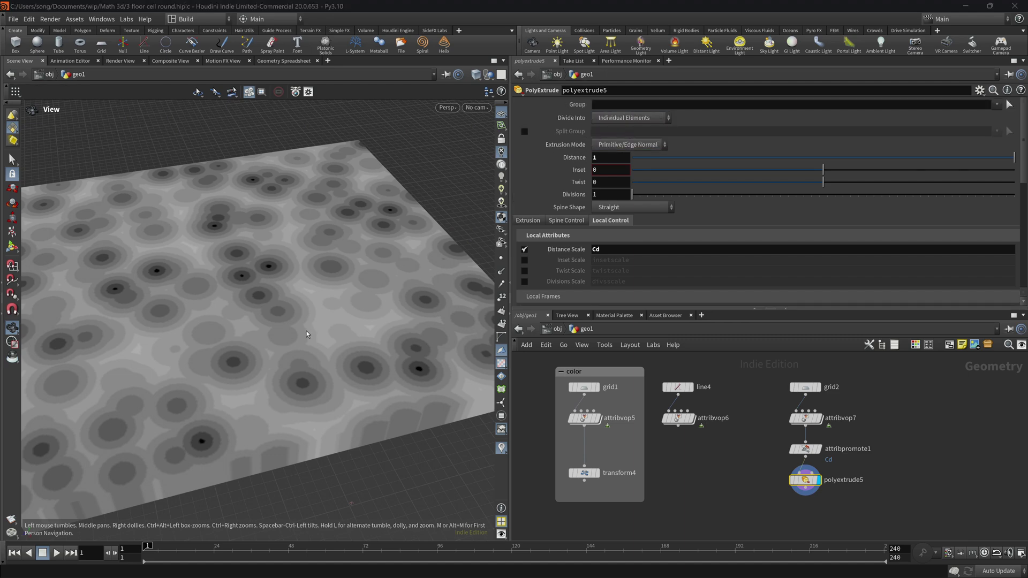
{"action": "left_click", "coordinate": [769, 509]}
{"action": "left_click_drag", "start_coordinate": [307, 319], "coordinate": [436, 341]}
Step: Set grid2's rows and columns to 200
{"action": "left_click", "coordinate": [805, 418]}
{"action": "left_click", "coordinate": [805, 387]}
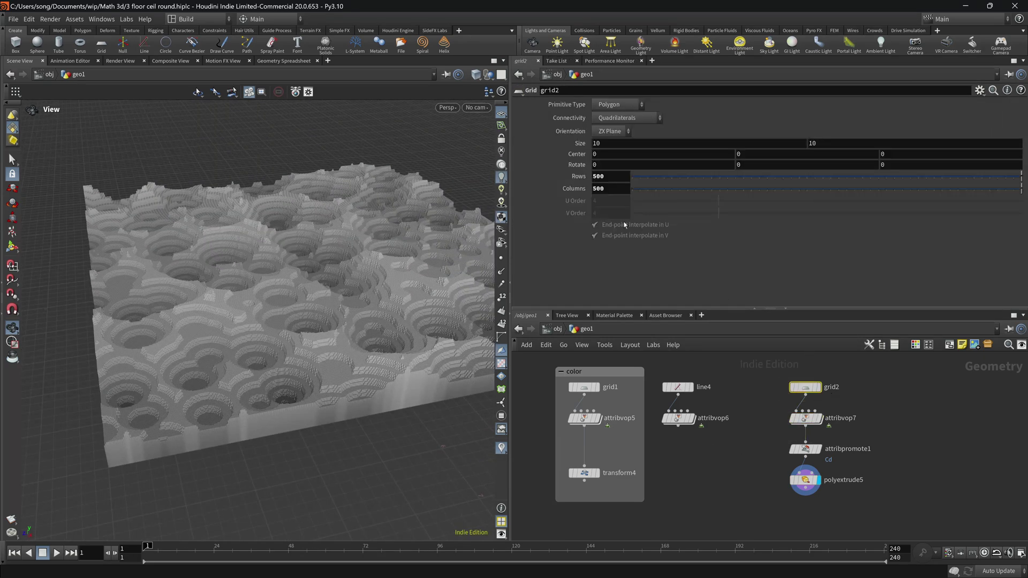
{"action": "type", "text": "200"}
{"action": "key", "text": "Tab"}
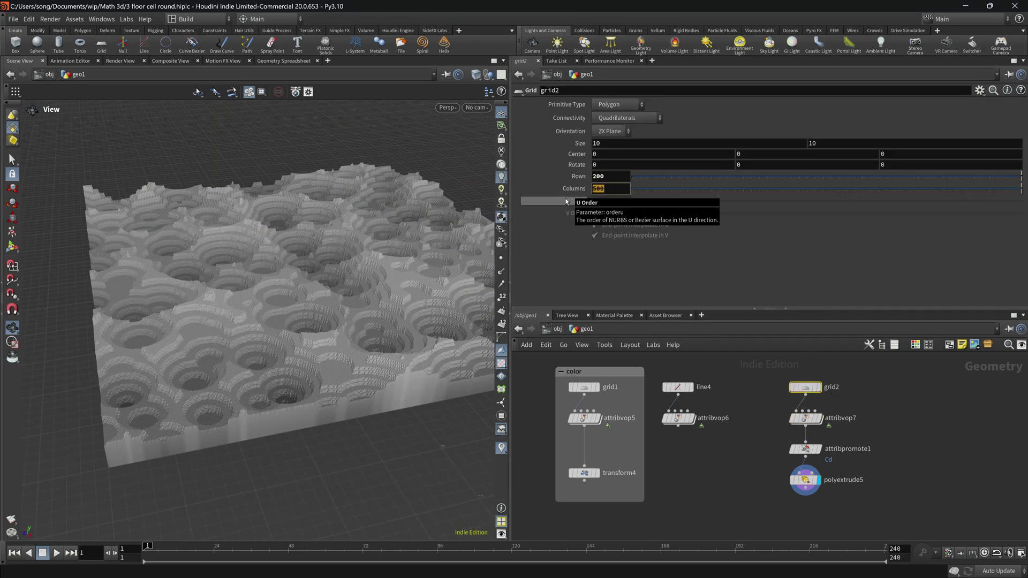
{"action": "type", "text": "200"}
{"action": "key", "text": "Return"}
Step: Try attribvop7's parm at about 9.25, and reduce it to about 3.39 for fewer terrace levels
{"action": "left_click_drag", "start_coordinate": [391, 265], "coordinate": [436, 313]}
{"action": "left_click", "coordinate": [838, 418]}
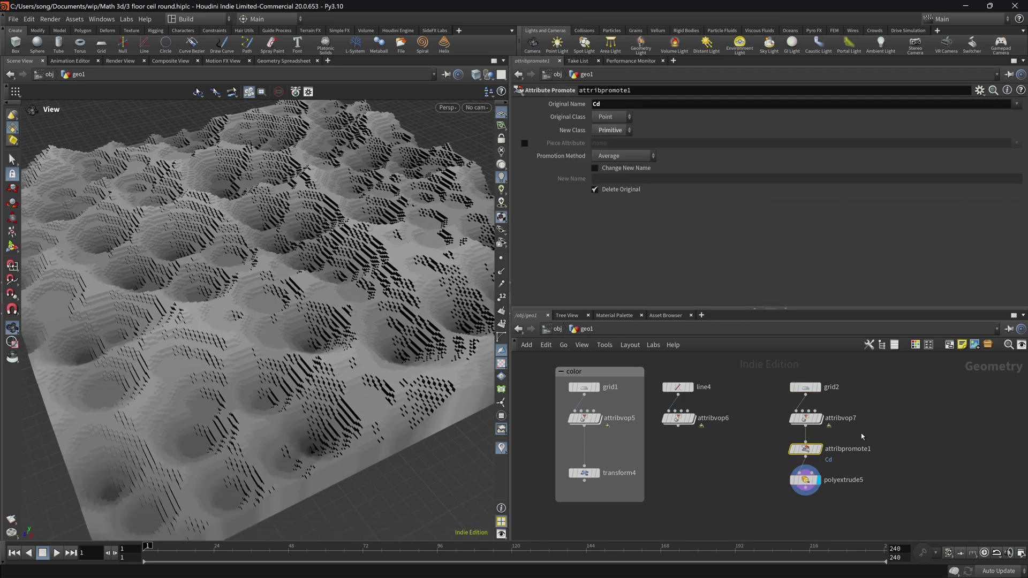
{"action": "left_click_drag", "start_coordinate": [723, 283], "coordinate": [677, 284]}
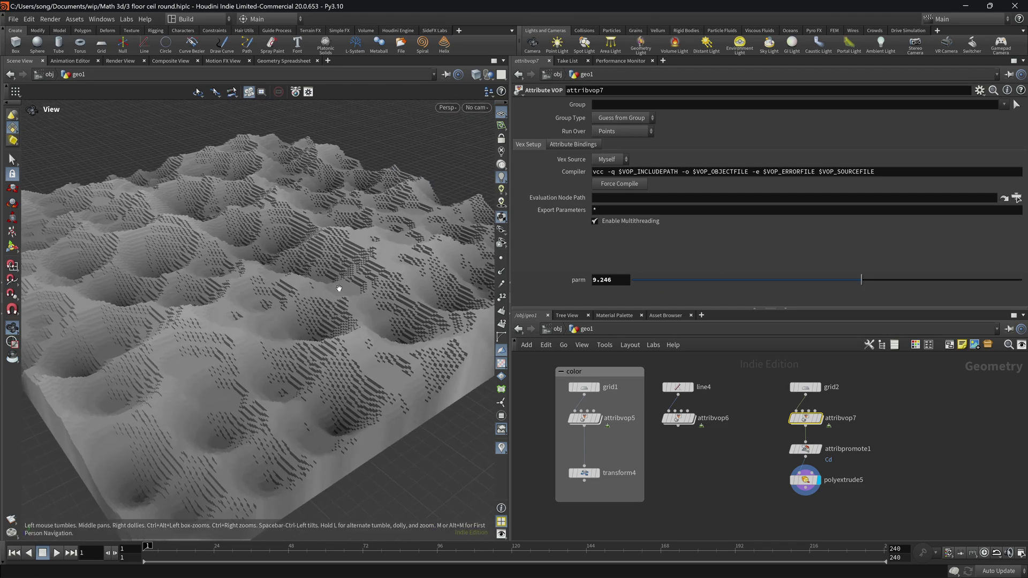
{"action": "mouse_move", "coordinate": [338, 286]}
{"action": "left_mouse_down"}
{"action": "mouse_move", "coordinate": [338, 339]}
{"action": "mouse_move", "coordinate": [333, 279]}
{"action": "left_mouse_up"}
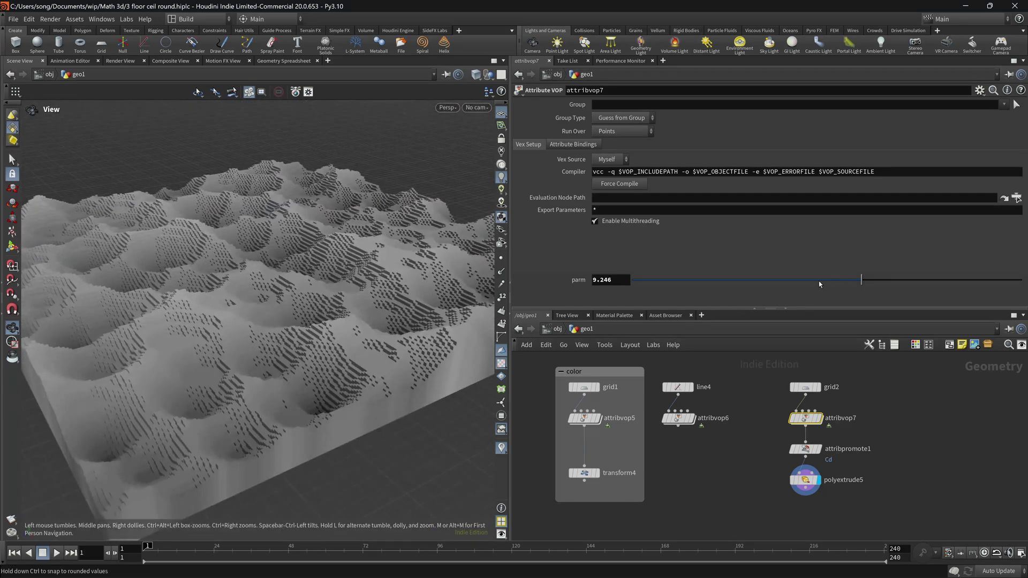
{"action": "left_click_drag", "start_coordinate": [808, 286], "coordinate": [756, 283]}
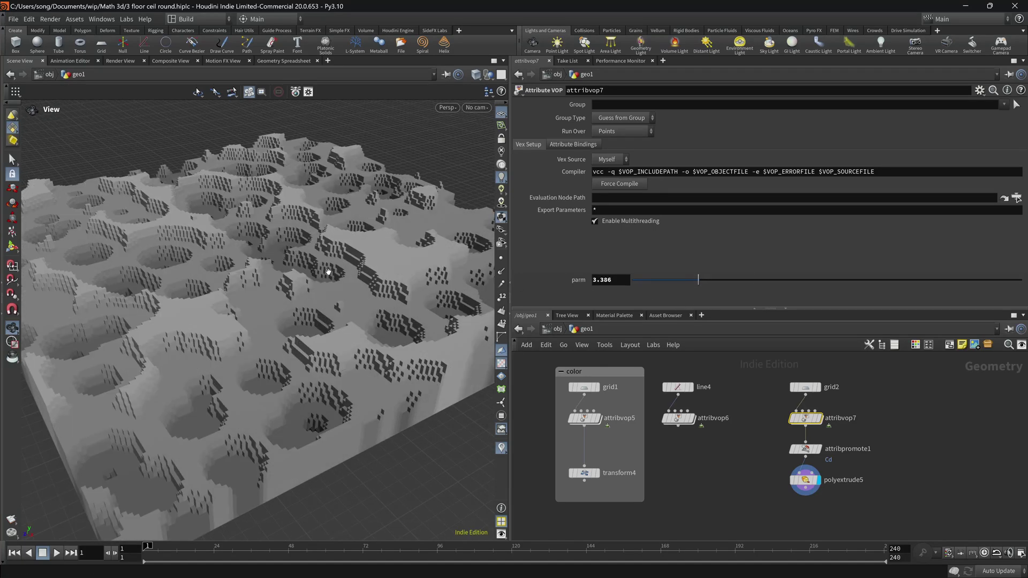
Step: Switch the viewport to high-quality lighting and show wireframe edges over the shaded extrusion
{"action": "left_click_drag", "start_coordinate": [328, 275], "coordinate": [447, 222]}
{"action": "left_click", "coordinate": [500, 189]}
{"action": "key", "text": "shift+w"}
Step: Select polyextrude5 and save the scene file
{"action": "mouse_move", "coordinate": [364, 297]}
{"action": "left_mouse_down"}
{"action": "mouse_move", "coordinate": [407, 249]}
{"action": "mouse_move", "coordinate": [407, 291]}
{"action": "left_mouse_up"}
{"action": "left_click", "coordinate": [804, 480]}
{"action": "key", "text": "ctrl+s"}
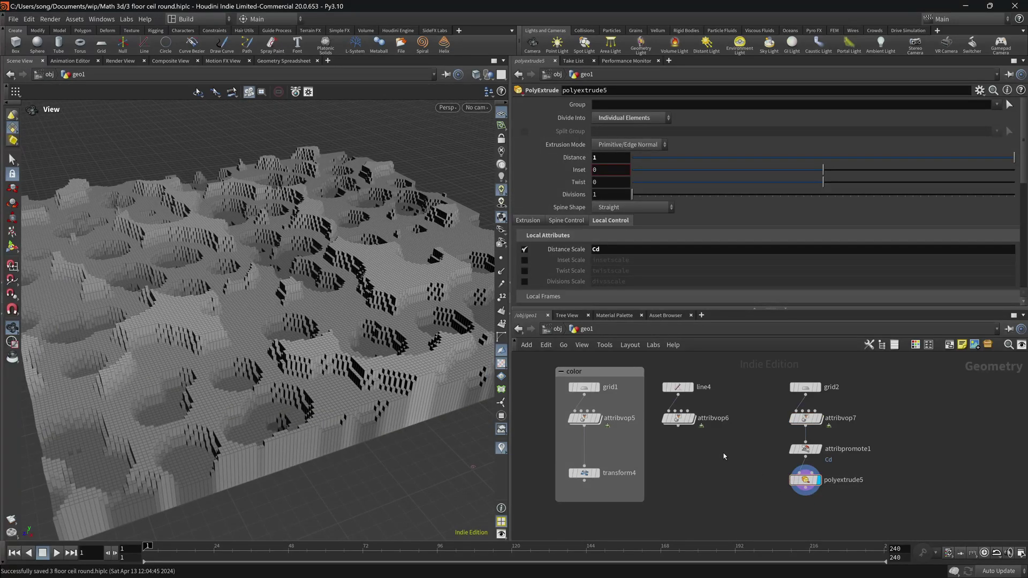